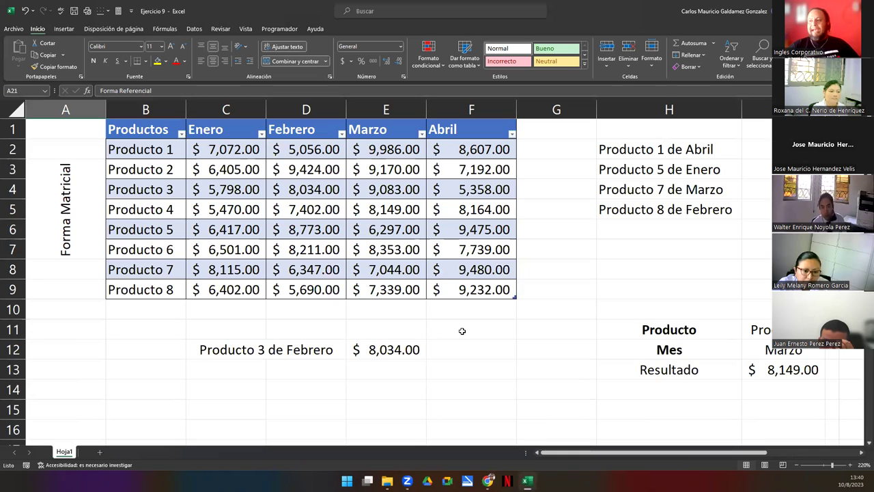
# Examine the monthly product table and the INDICE formula beside the "Producto 3 de Febrero" label
pyautogui.click(251, 351)
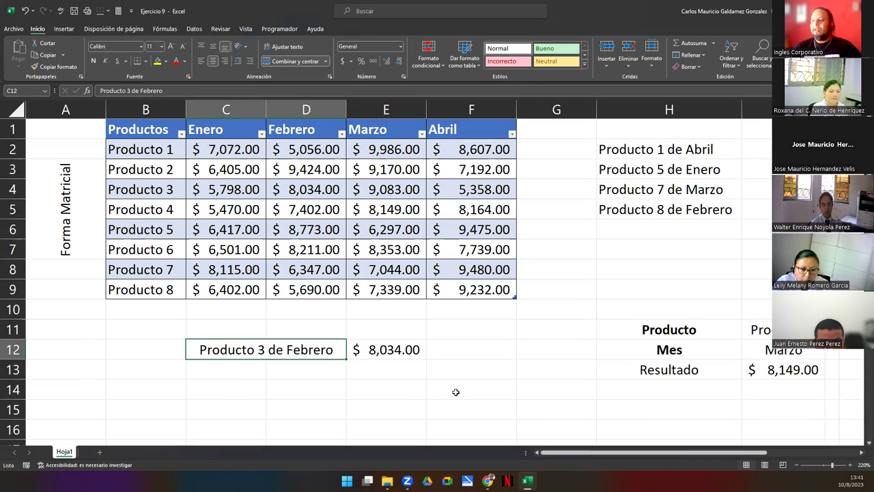
pyautogui.click(231, 154)
pyautogui.moveTo(231, 155); pyautogui.dragTo(505, 291)
pyautogui.click(505, 290)
pyautogui.moveTo(126, 131); pyautogui.dragTo(486, 282)
pyautogui.click(485, 286)
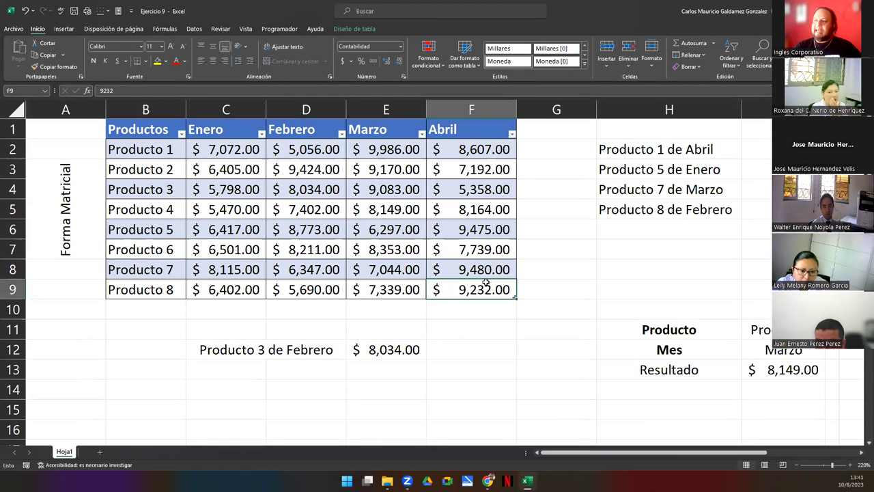
pyautogui.click(210, 351)
pyautogui.click(370, 351)
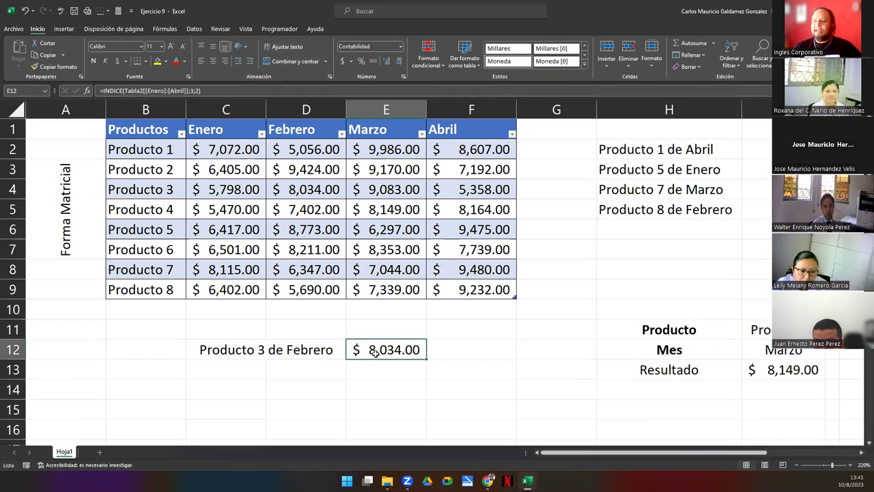
pyautogui.click(222, 350)
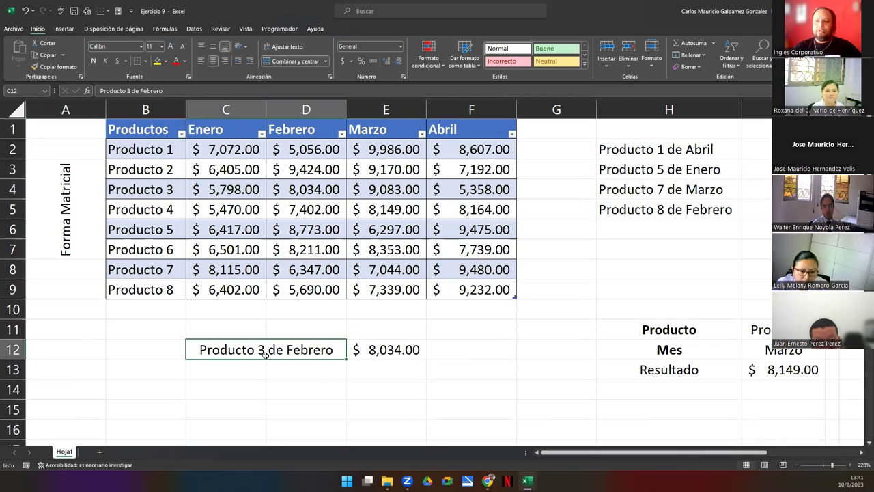
# Replace the array argument of the INDICE formula in E12 with the plain range C2:F9
pyautogui.doubleClick(385, 351)
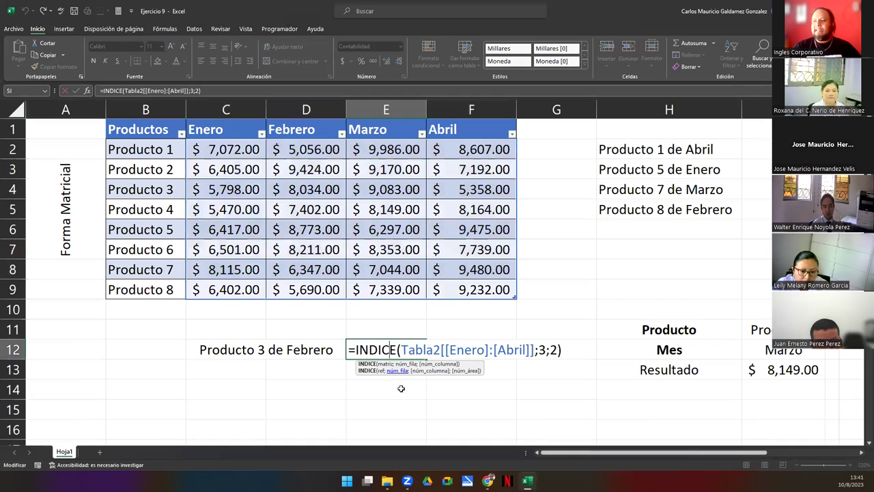
pyautogui.moveTo(402, 350); pyautogui.dragTo(536, 349)
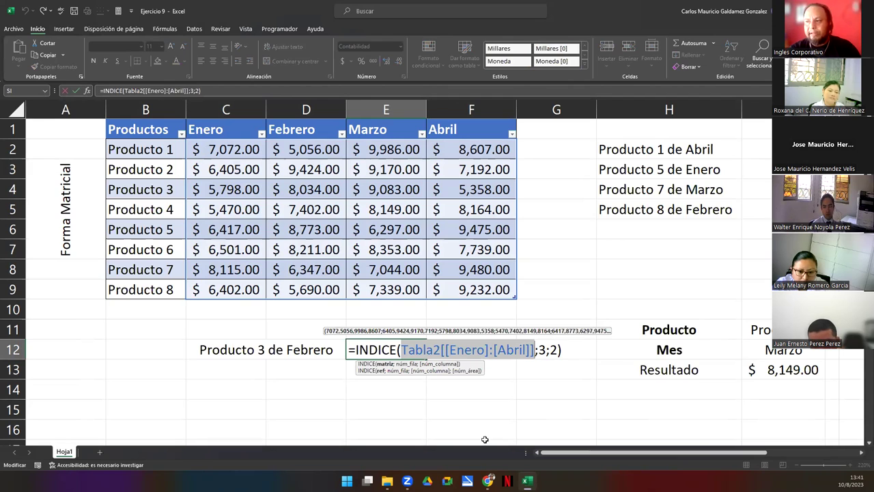
pyautogui.press('Left')
pyautogui.write(':F')
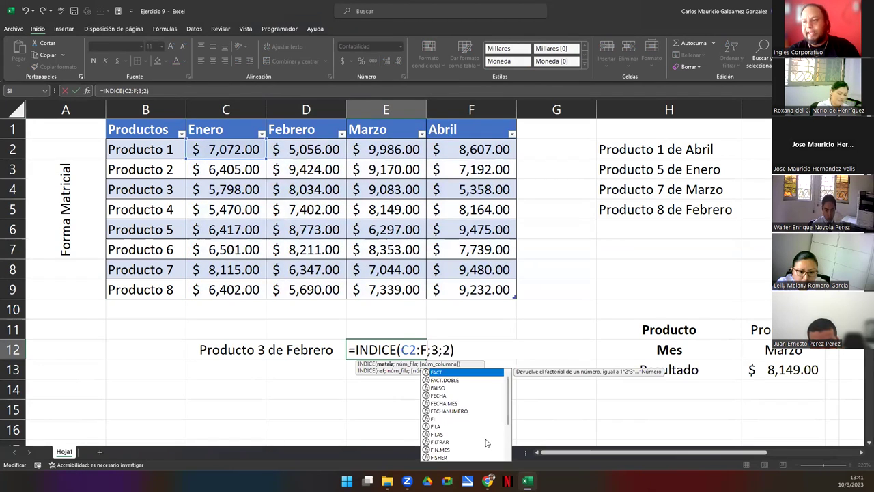
pyautogui.write('9')
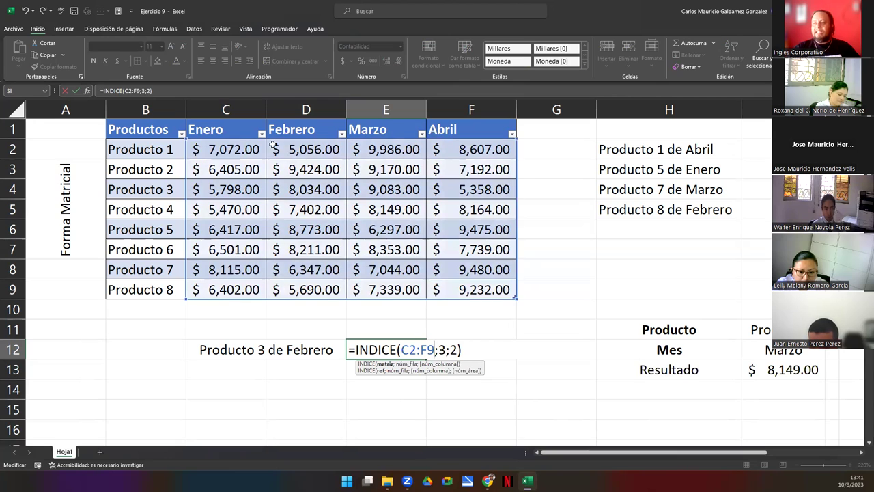
pyautogui.moveTo(235, 153); pyautogui.dragTo(478, 290)
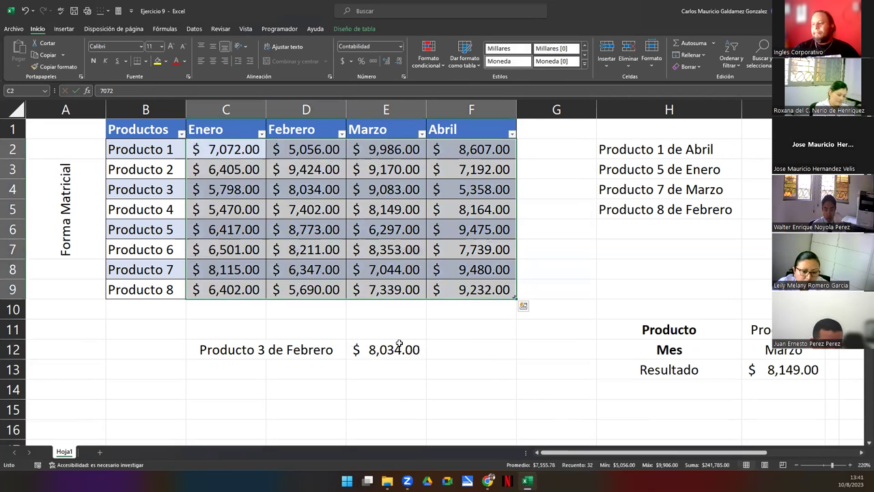
# Set the array argument in E12 back to the table reference Tabla2[[Enero]:[Abril]] by selecting the product values
pyautogui.click(398, 345)
pyautogui.doubleClick(398, 344)
pyautogui.moveTo(402, 350); pyautogui.dragTo(430, 353)
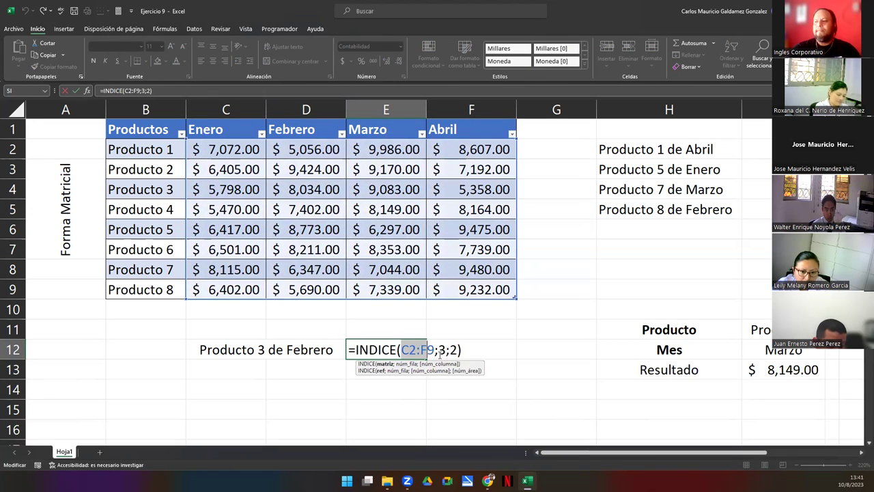
pyautogui.press('BackSpace')
pyautogui.moveTo(218, 151); pyautogui.dragTo(487, 289)
pyautogui.moveTo(401, 350); pyautogui.dragTo(538, 349)
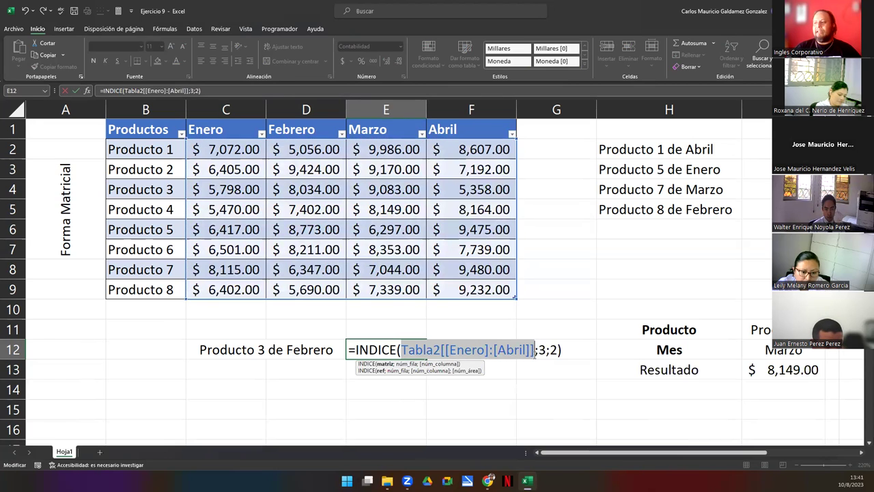
# Review the array, row and column arguments of the INDICE formula in E12 and leave it as entered
pyautogui.click(559, 350)
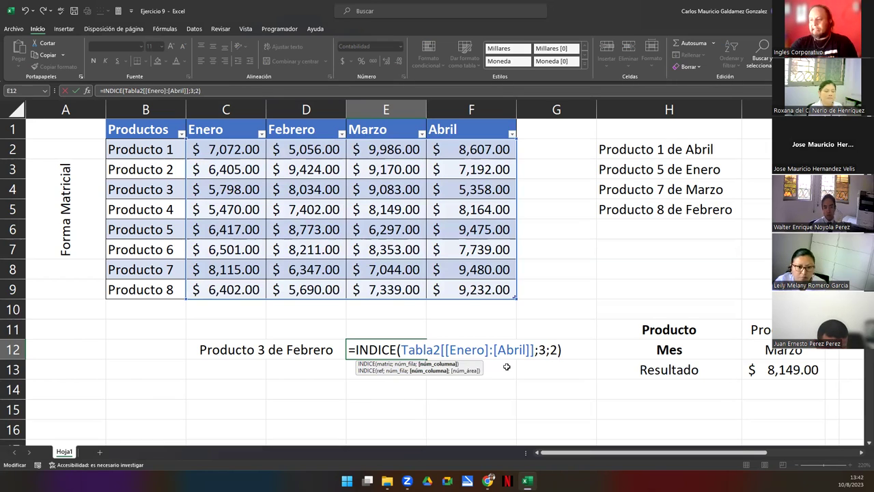
pyautogui.doubleClick(549, 349)
pyautogui.click(544, 349)
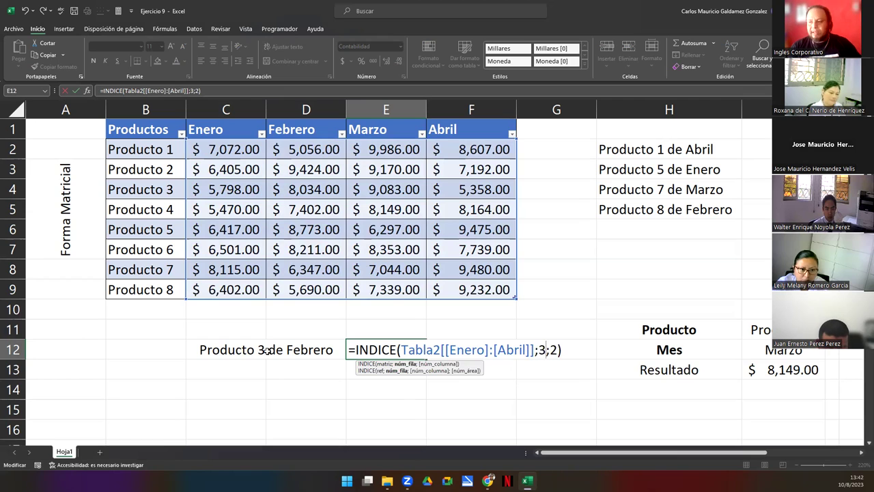
pyautogui.doubleClick(555, 349)
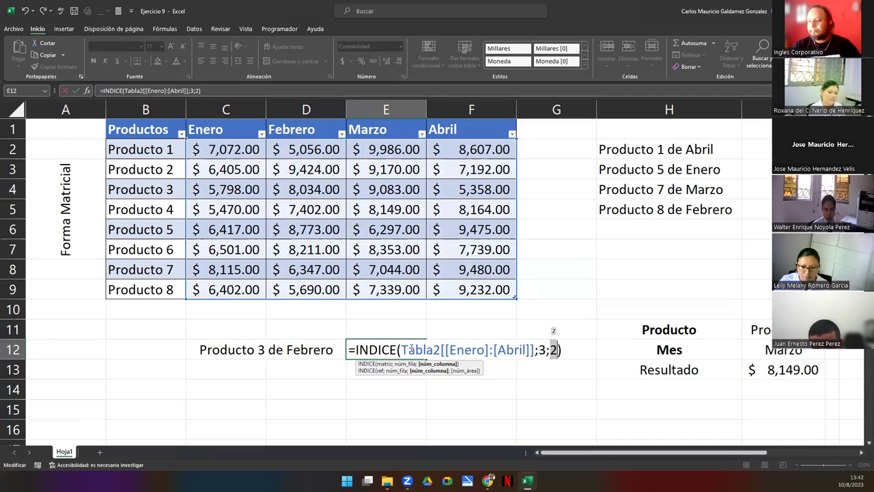
pyautogui.moveTo(400, 350); pyautogui.dragTo(558, 351)
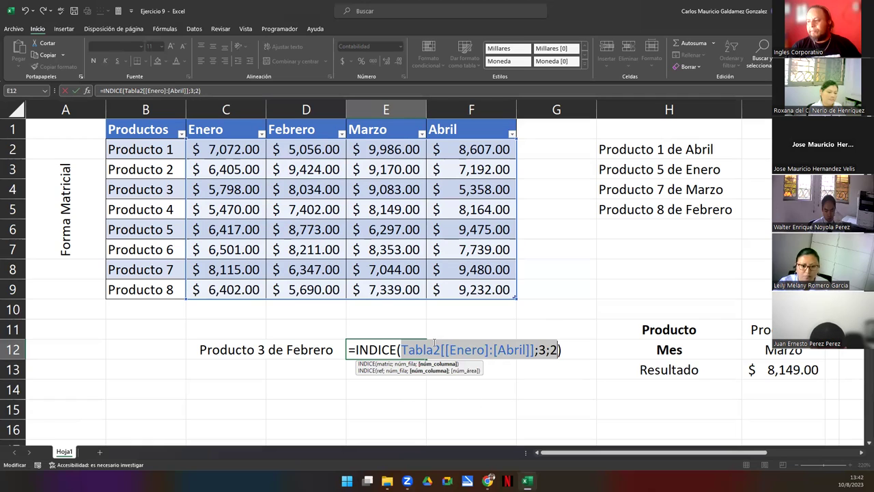
pyautogui.click(380, 349)
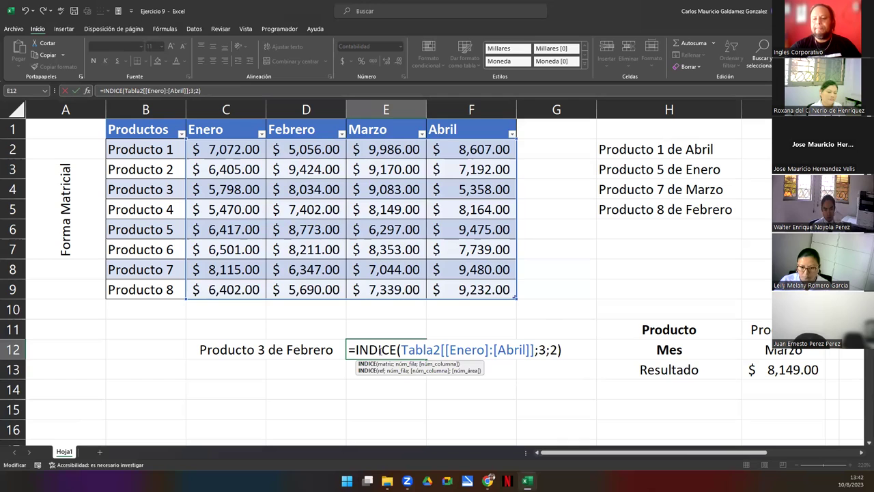
pyautogui.press('Return')
pyautogui.click(378, 350)
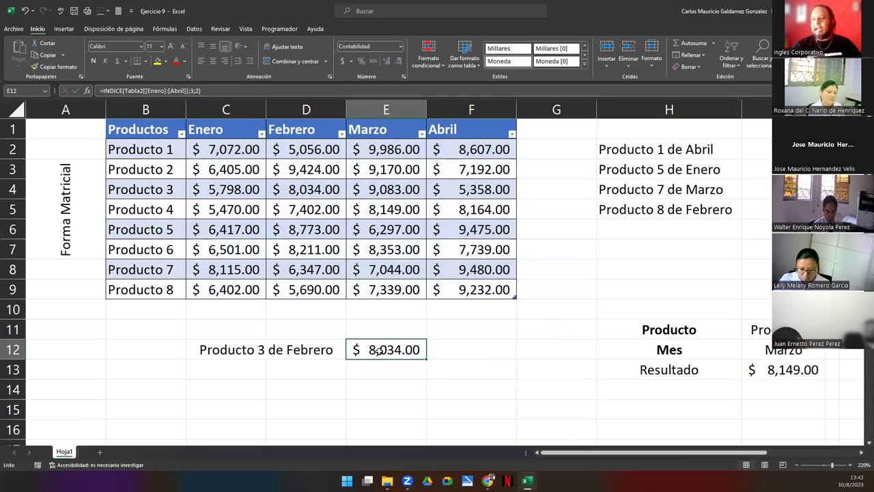
# Highlight the Producto 3 value for Febrero in the table with a yellow fill
pyautogui.click(282, 195)
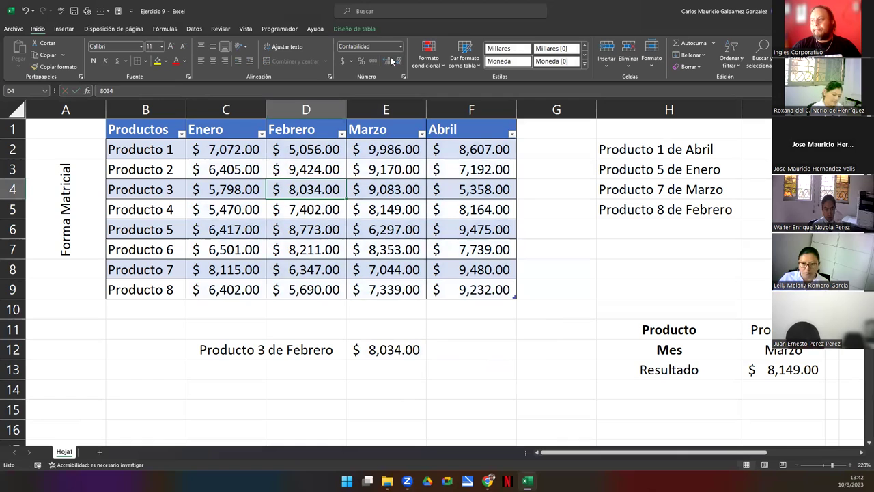
pyautogui.click(158, 61)
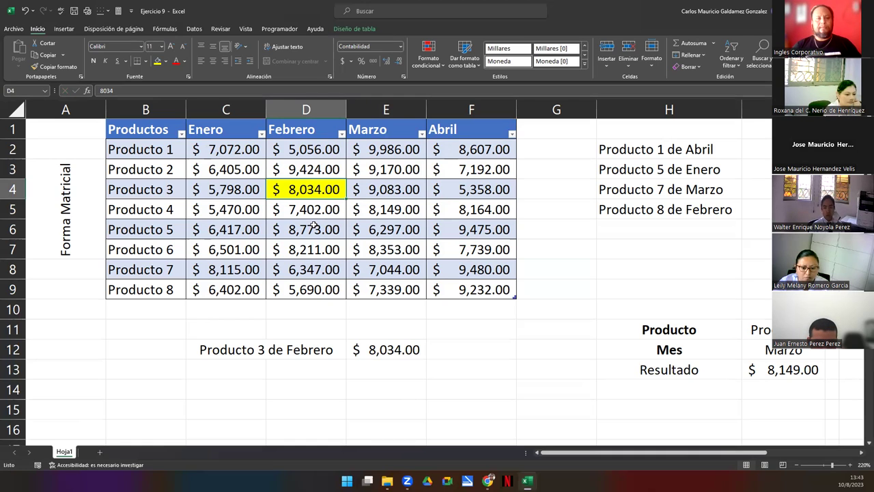
pyautogui.click(397, 350)
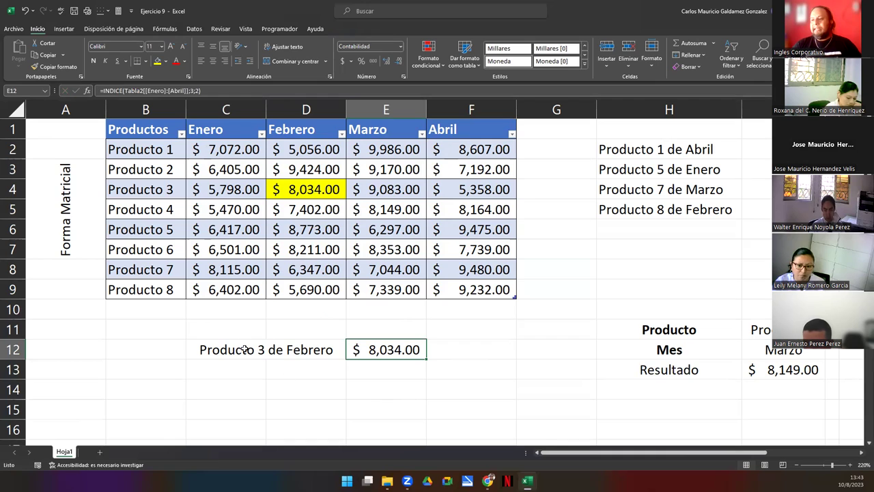
# Enter the label "Producto 4 de Marzo" in C13
pyautogui.click(227, 371)
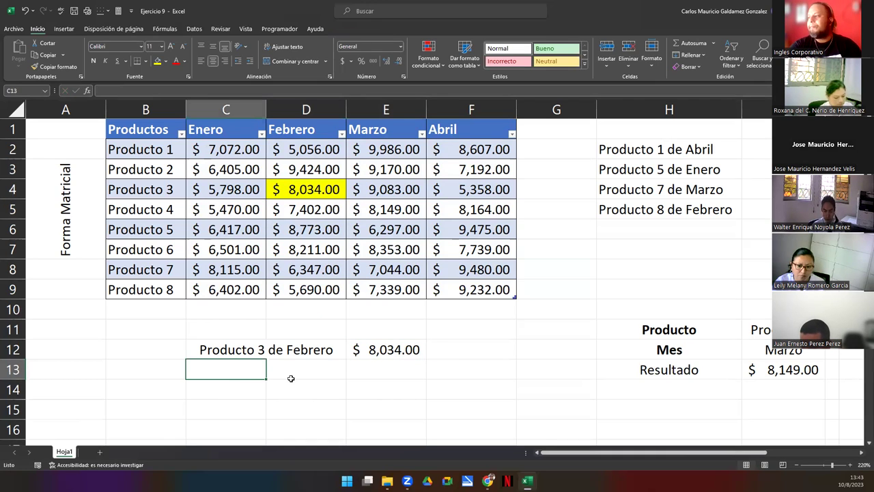
pyautogui.write('Producto ')
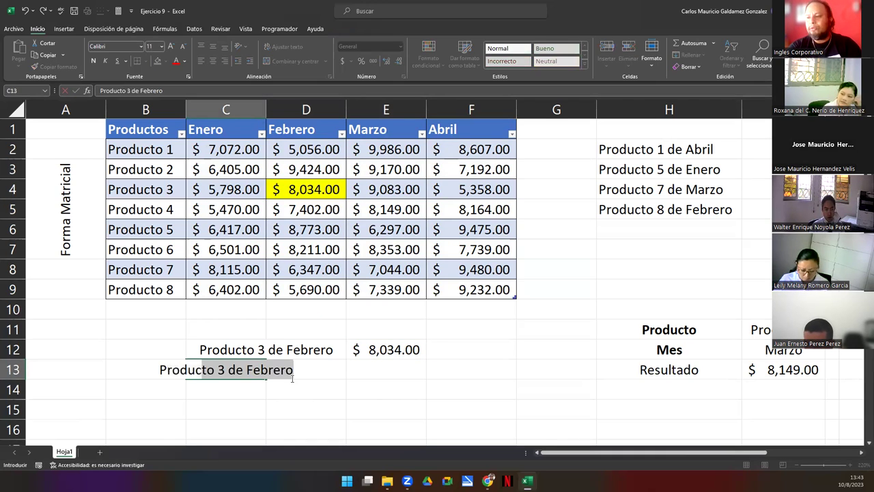
pyautogui.write('4 de')
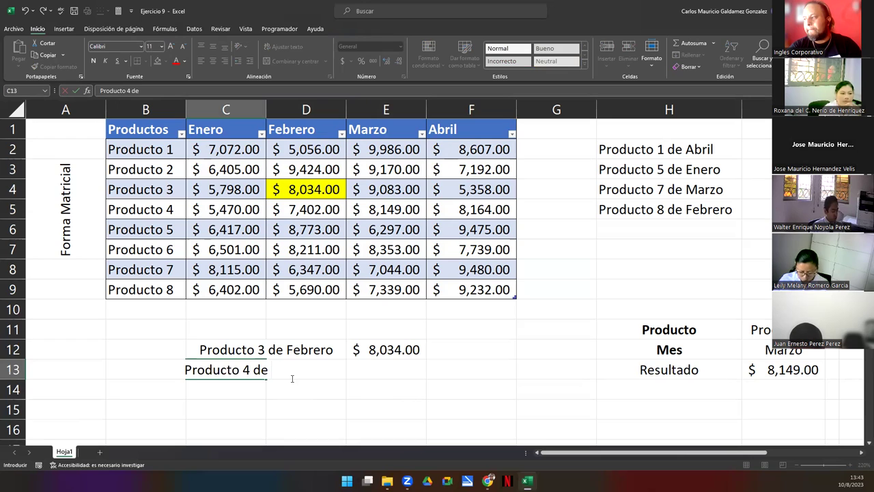
pyautogui.write('Marzo')
pyautogui.press('Tab')
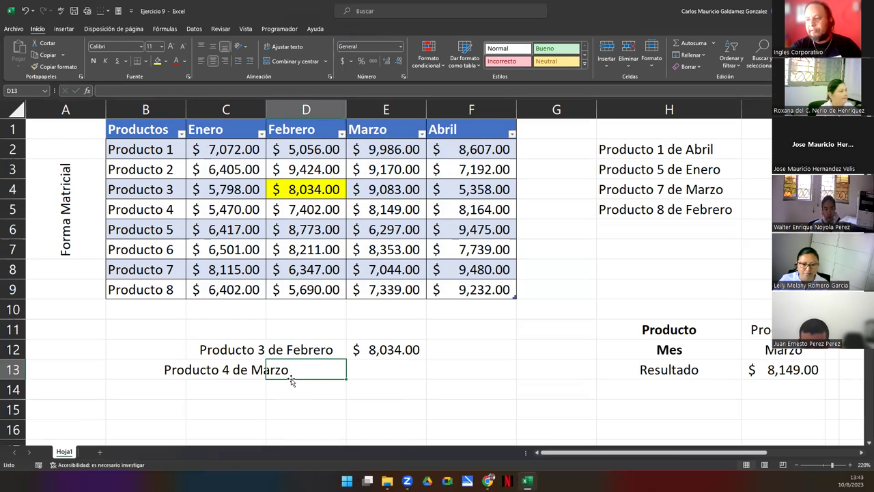
# Left-align the "Producto 4 de Marzo" and "Producto 3 de Febrero" labels
pyautogui.click(257, 373)
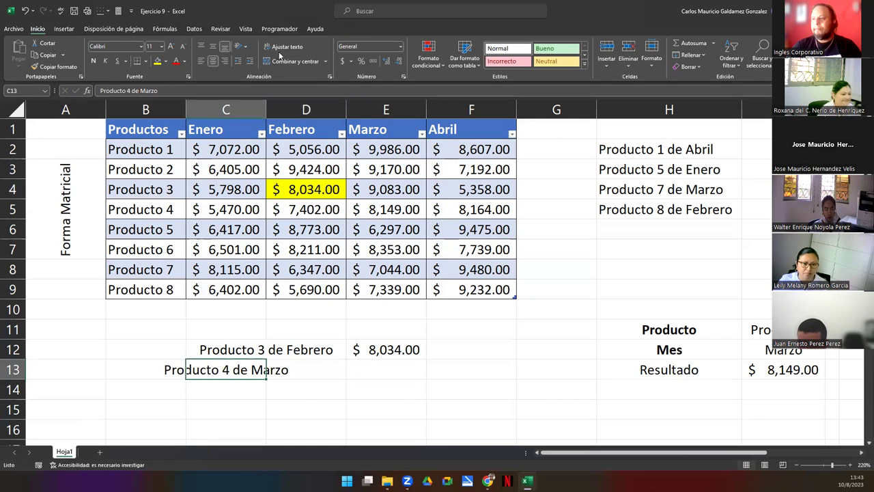
pyautogui.click(200, 62)
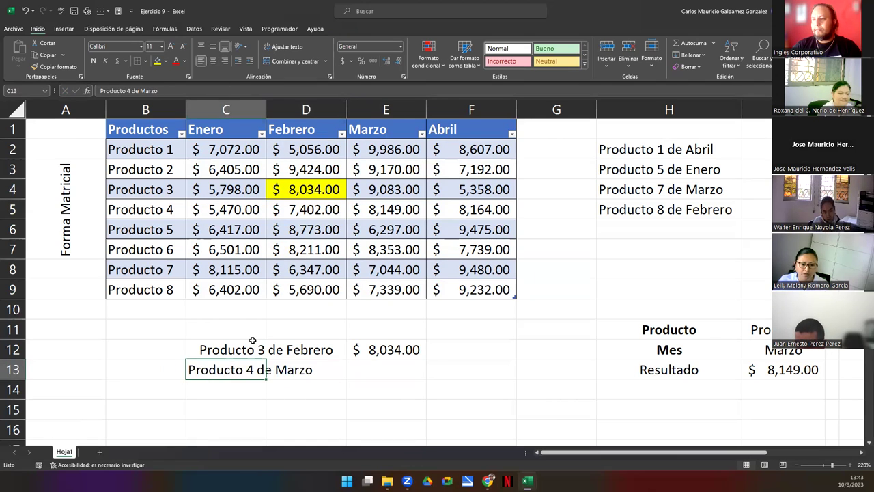
pyautogui.click(252, 341)
pyautogui.click(202, 61)
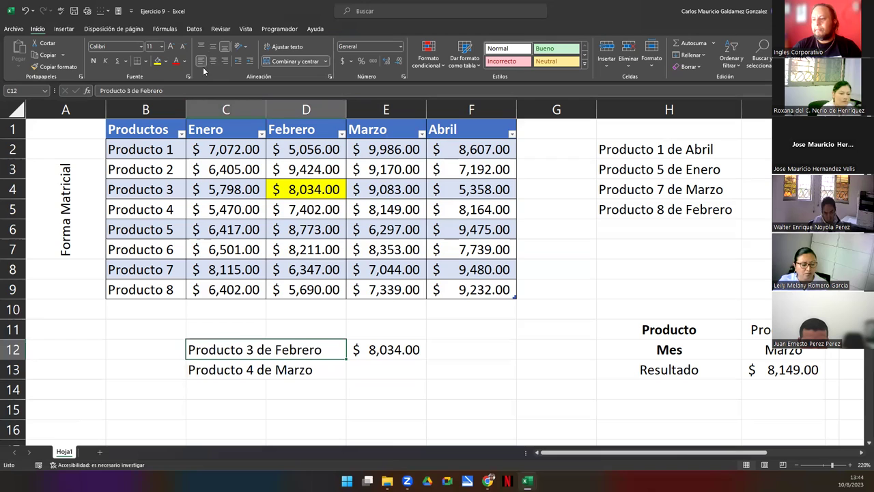
pyautogui.click(367, 368)
pyautogui.click(220, 409)
pyautogui.click(210, 370)
# Start an INDICE formula in E13 with Tabla2[[Enero]:[Abril]] as its array
pyautogui.click(376, 366)
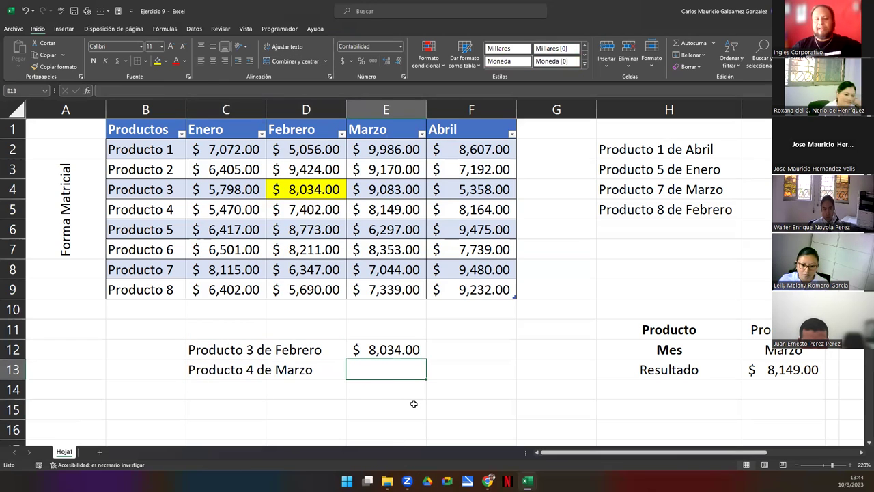
pyautogui.write('=')
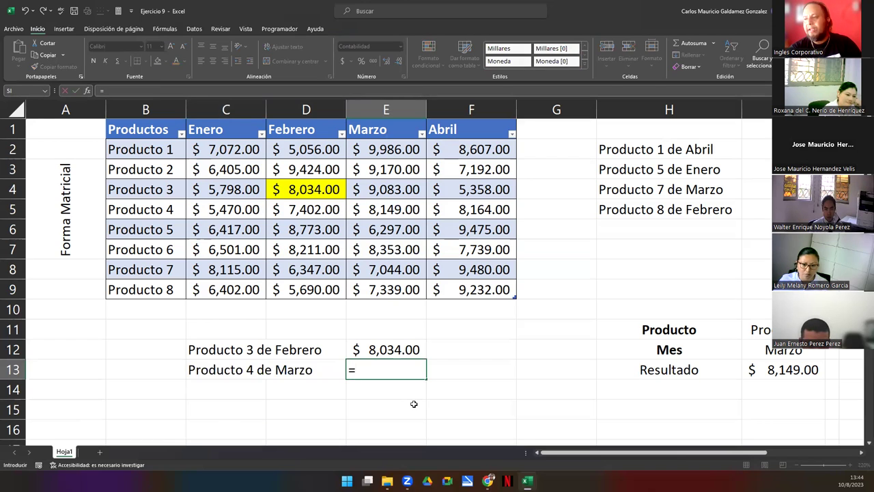
pyautogui.write('indi')
pyautogui.press('Tab')
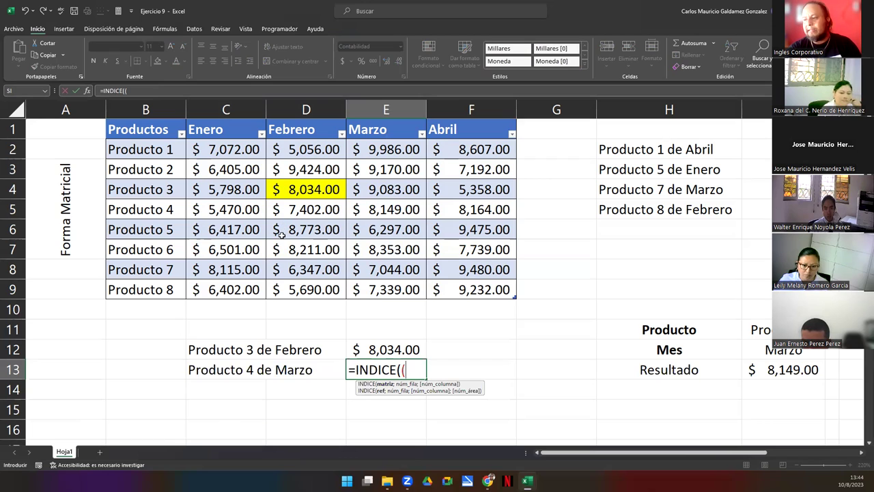
pyautogui.click(250, 155)
pyautogui.moveTo(284, 174); pyautogui.dragTo(453, 289)
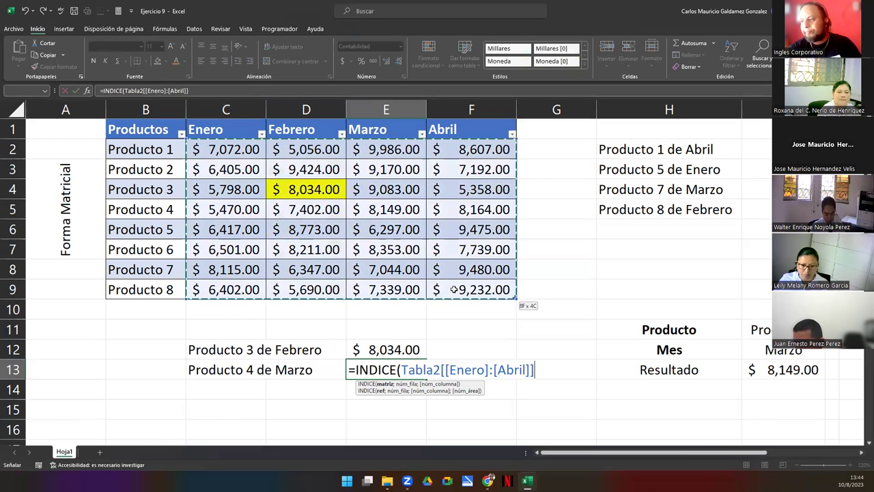
# Complete the INDICE formula in E13 with row number 4 and column number 3
pyautogui.write(';')
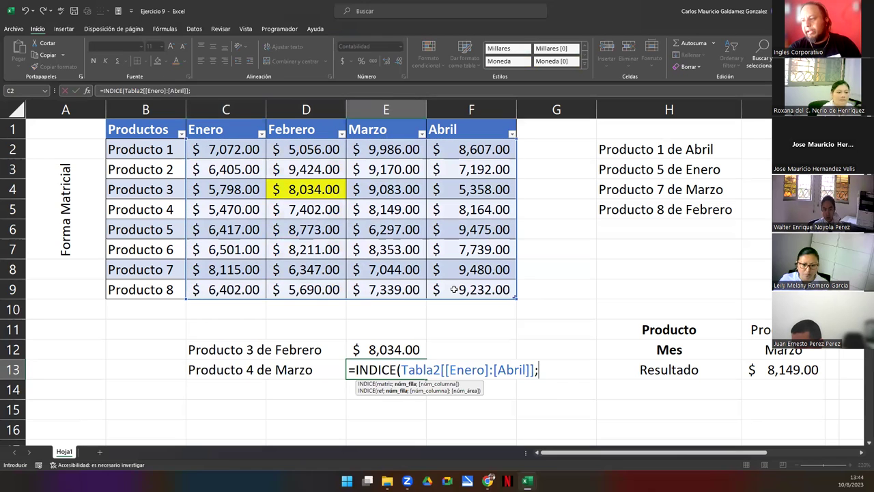
pyautogui.click(453, 290)
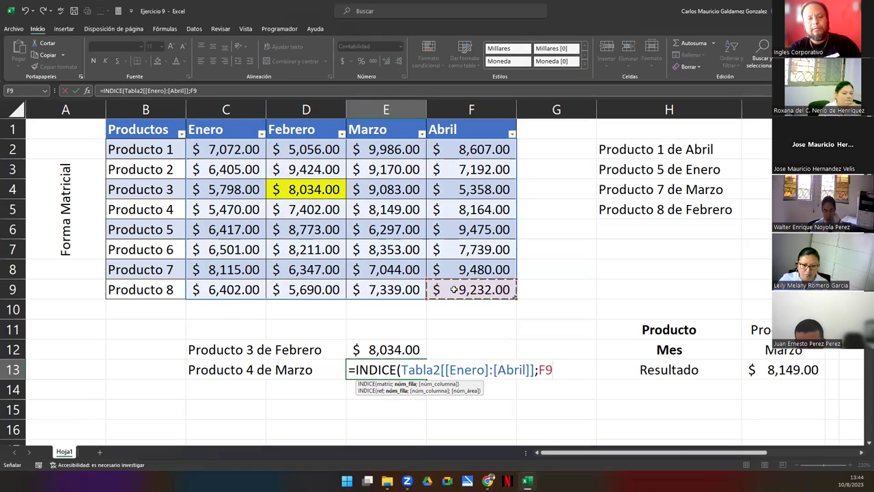
pyautogui.write('4')
pyautogui.press('BackSpace')
pyautogui.press('BackSpace')
pyautogui.press('BackSpace')
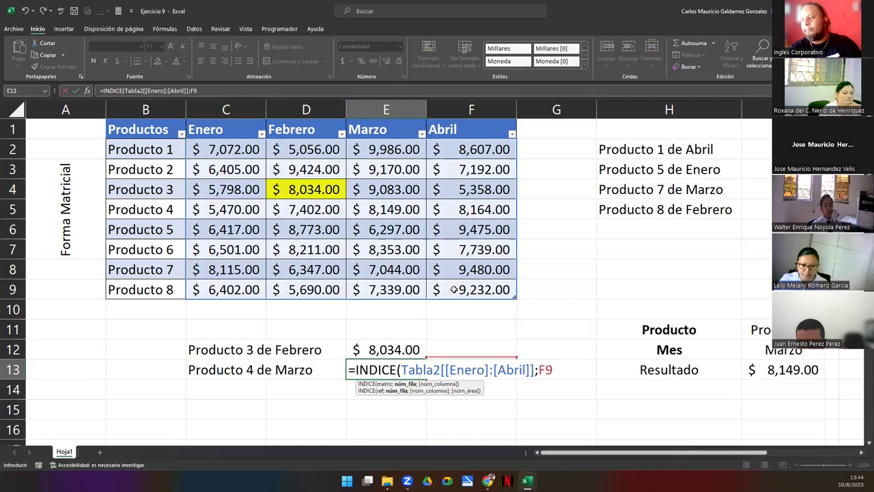
pyautogui.write('4;')
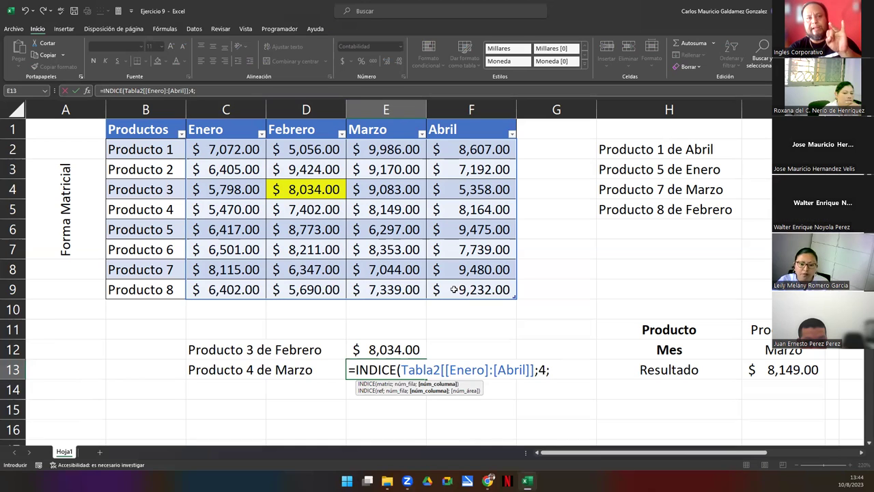
pyautogui.write('3')
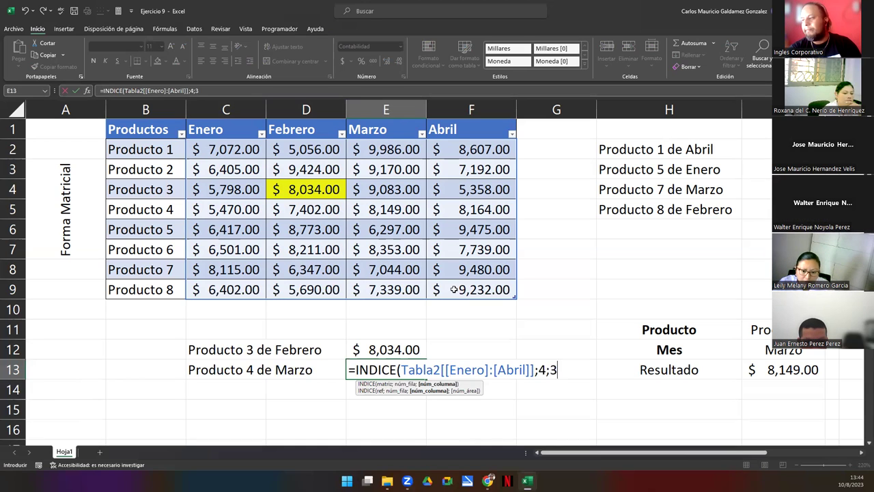
pyautogui.write(')')
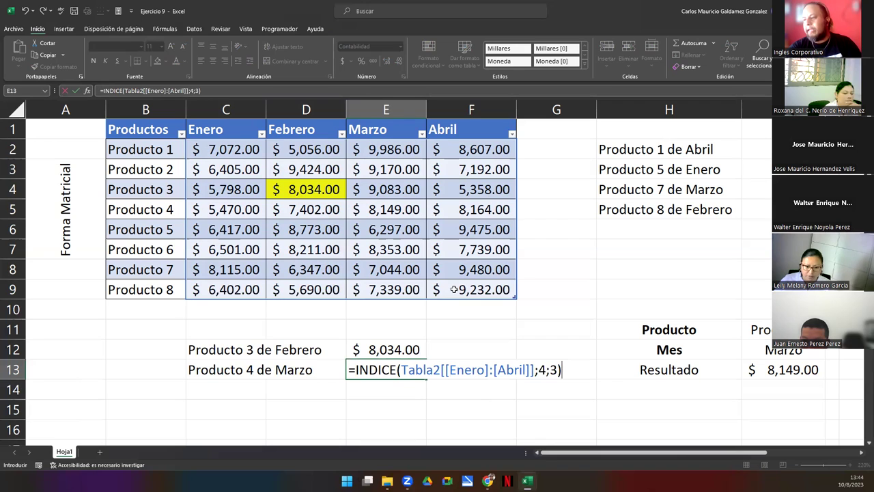
pyautogui.press('Return')
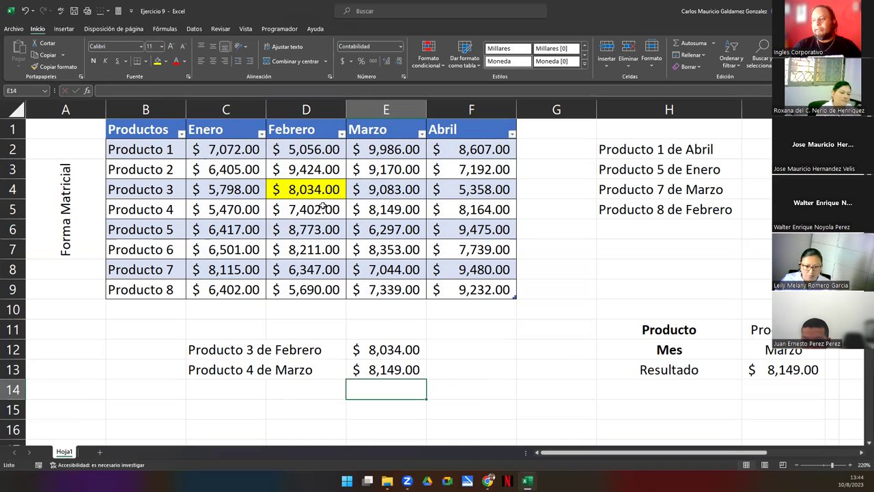
# Highlight the Producto 4 value for Marzo in the table with a yellow fill and review the formula in E13
pyautogui.click(364, 203)
pyautogui.click(157, 60)
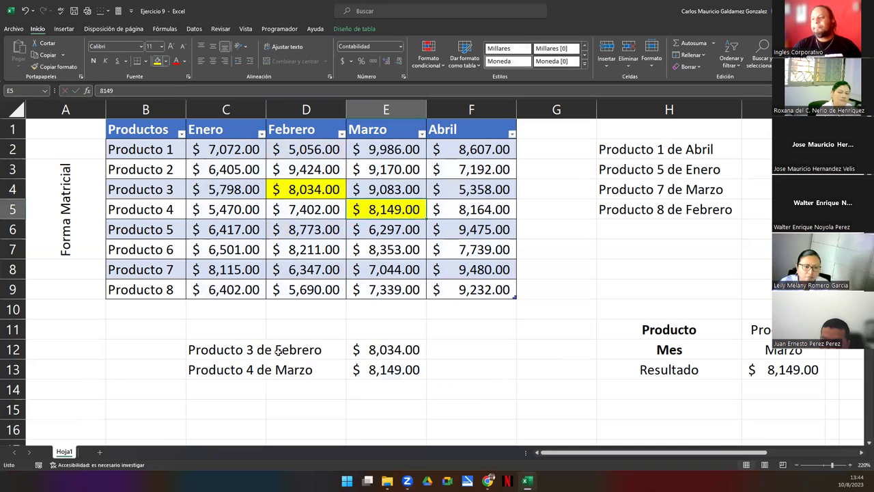
pyautogui.doubleClick(355, 370)
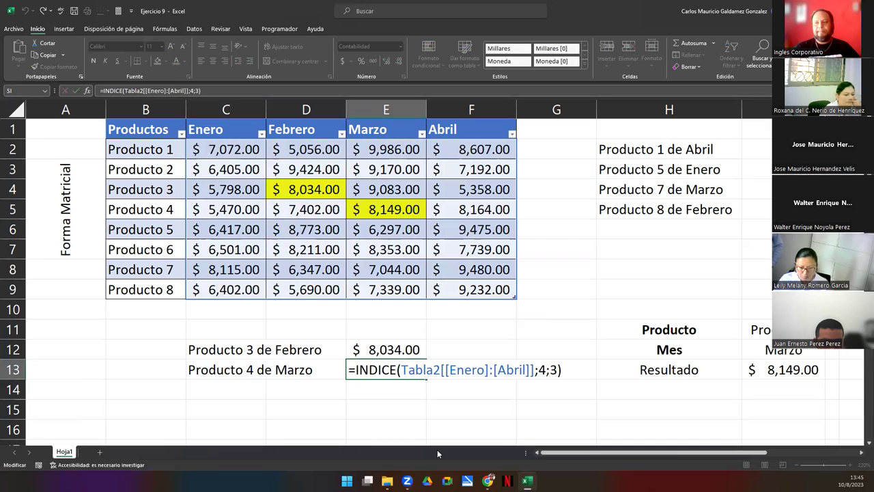
pyautogui.press('Return')
pyautogui.press('Up')
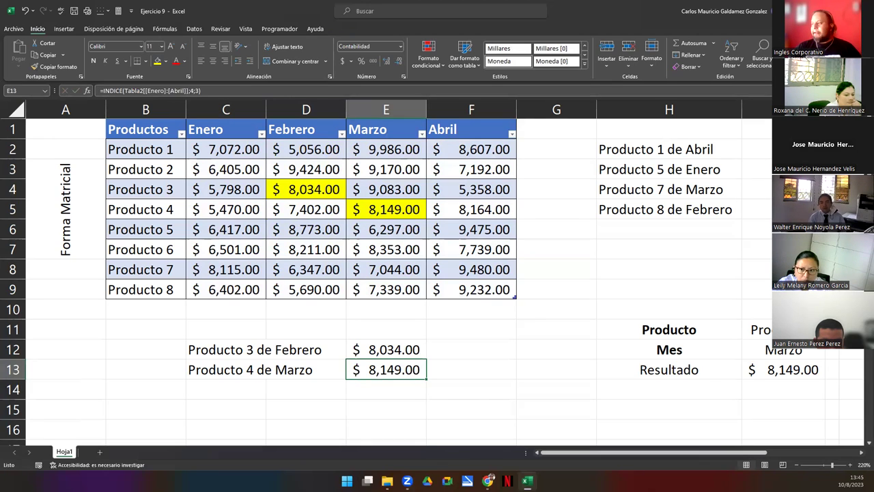
# Examine the practice list in H2:H5 and the Producto, Mes and Resultado lookup block, including the hidden helper formulas in J11 and J12
pyautogui.click(674, 150)
pyautogui.moveTo(677, 191); pyautogui.dragTo(683, 211)
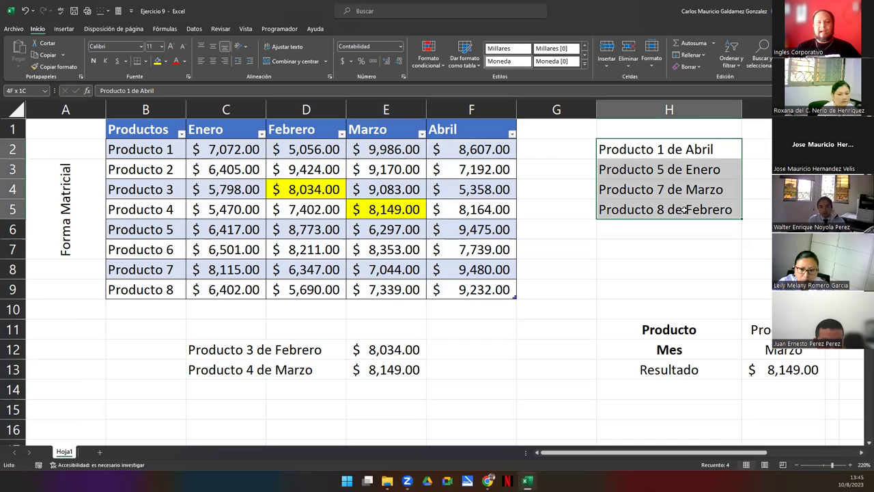
pyautogui.moveTo(663, 150); pyautogui.dragTo(770, 210)
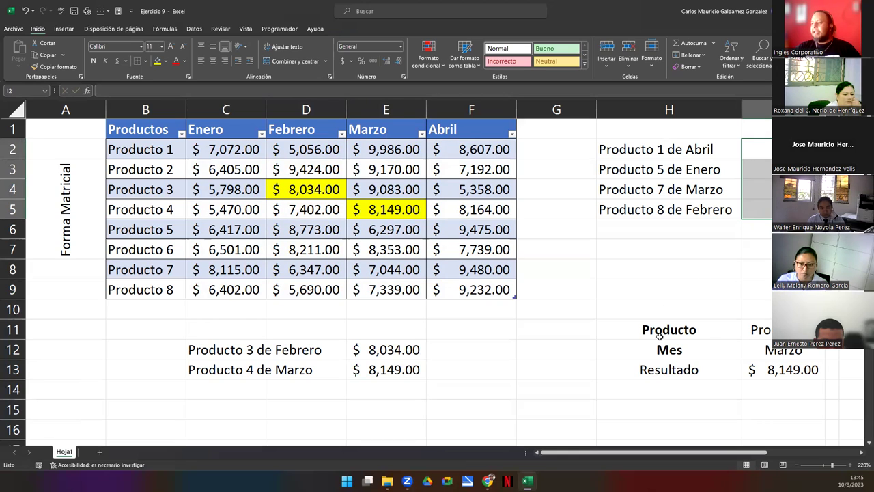
pyautogui.moveTo(617, 328); pyautogui.dragTo(787, 372)
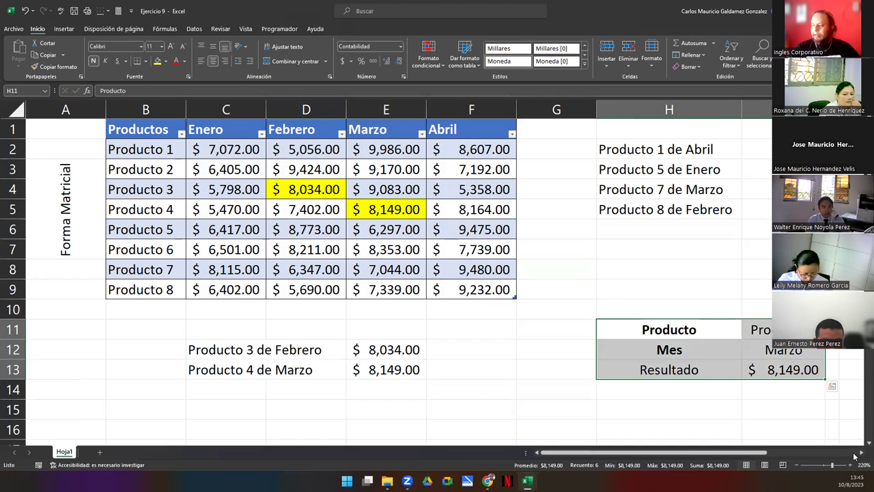
pyautogui.click(860, 453)
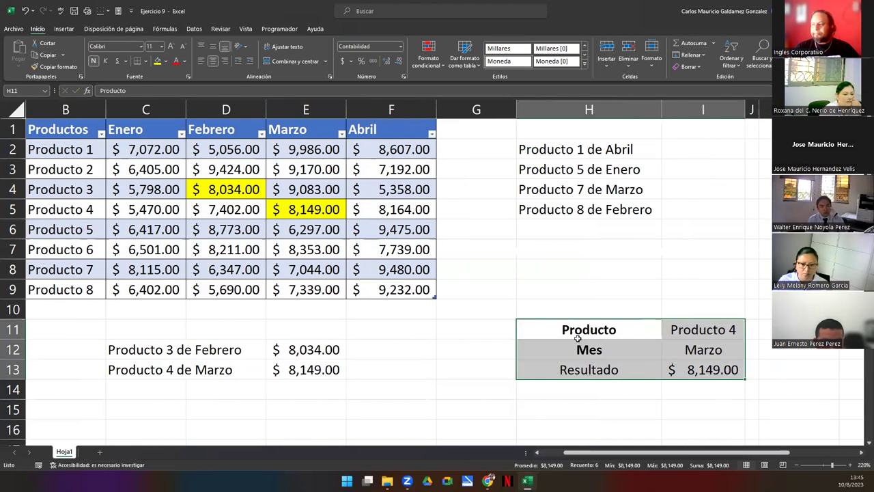
pyautogui.moveTo(571, 333); pyautogui.dragTo(575, 370)
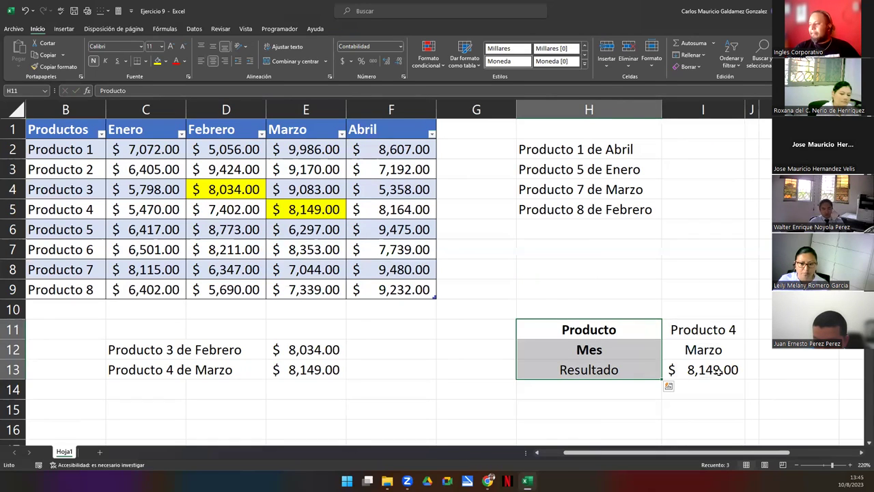
pyautogui.moveTo(750, 329); pyautogui.dragTo(750, 371)
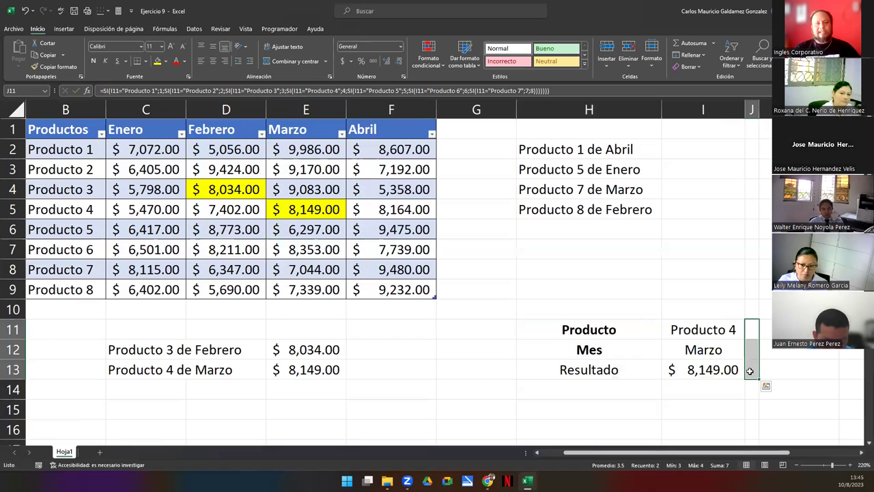
pyautogui.click(753, 330)
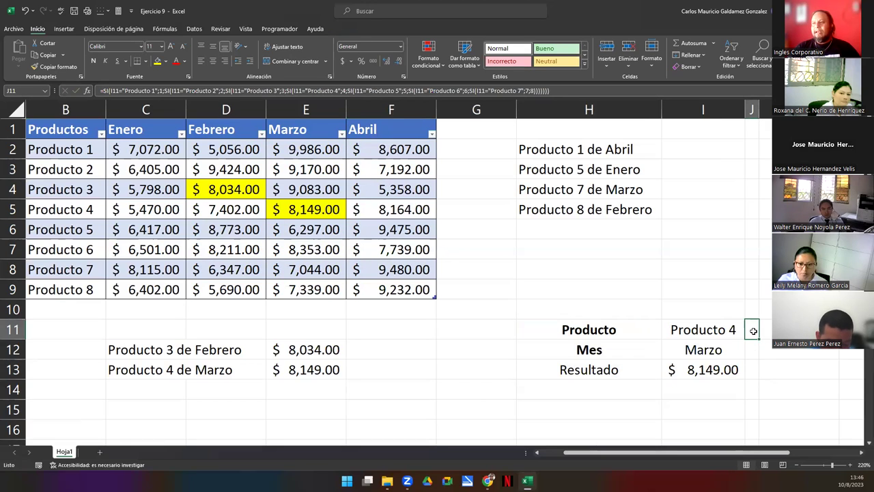
pyautogui.click(750, 350)
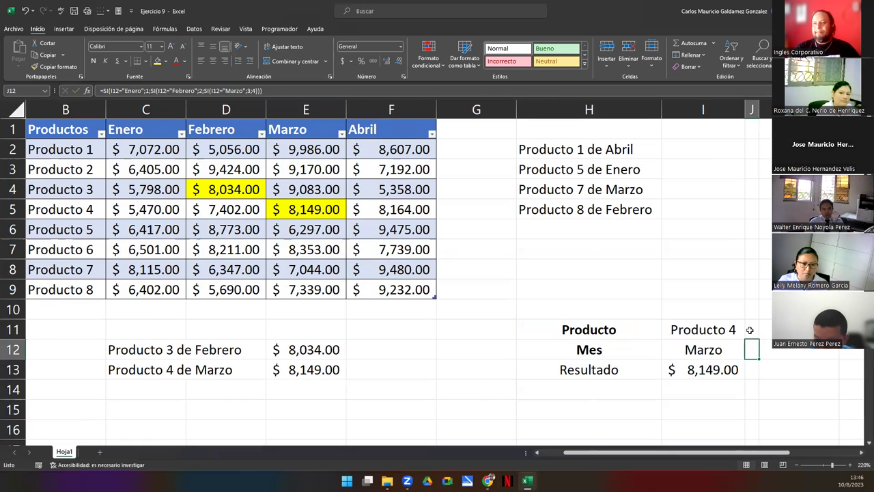
# Set the font colour of the helper cells J11:J12 to black and check the formula in each
pyautogui.click(751, 330)
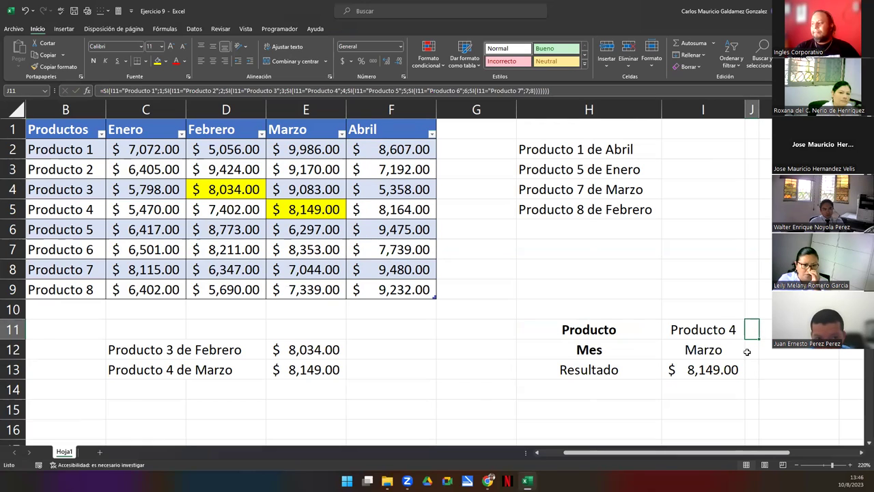
pyautogui.moveTo(751, 352); pyautogui.dragTo(753, 351)
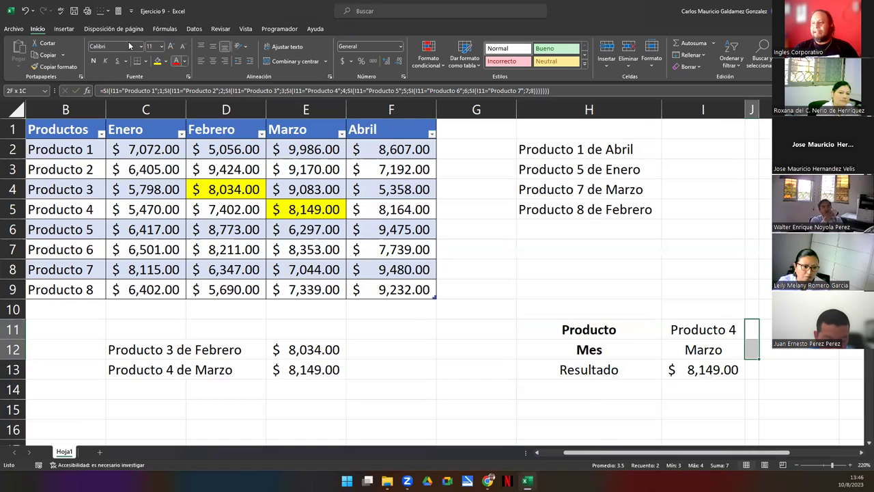
pyautogui.click(184, 61)
pyautogui.click(186, 104)
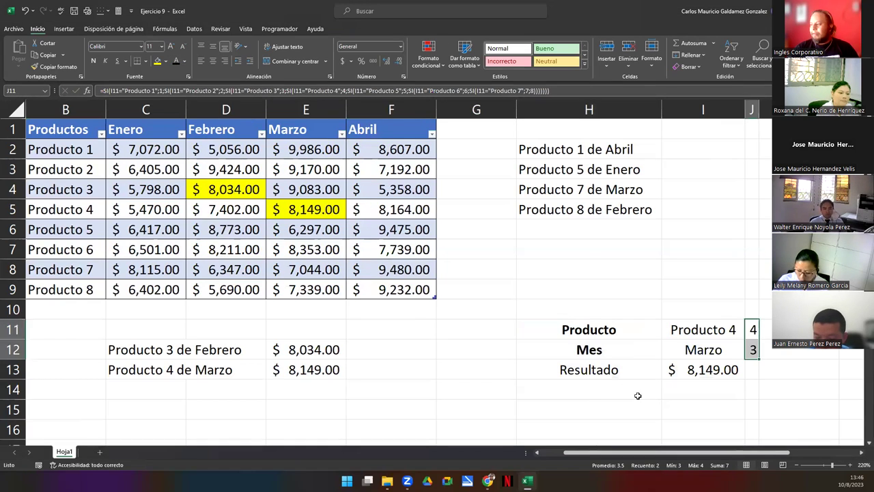
pyautogui.click(637, 395)
pyautogui.click(749, 330)
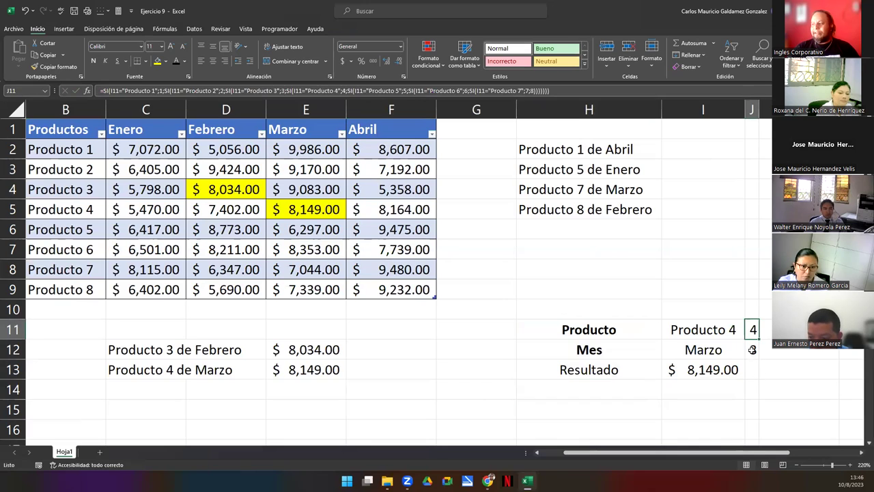
pyautogui.click(753, 350)
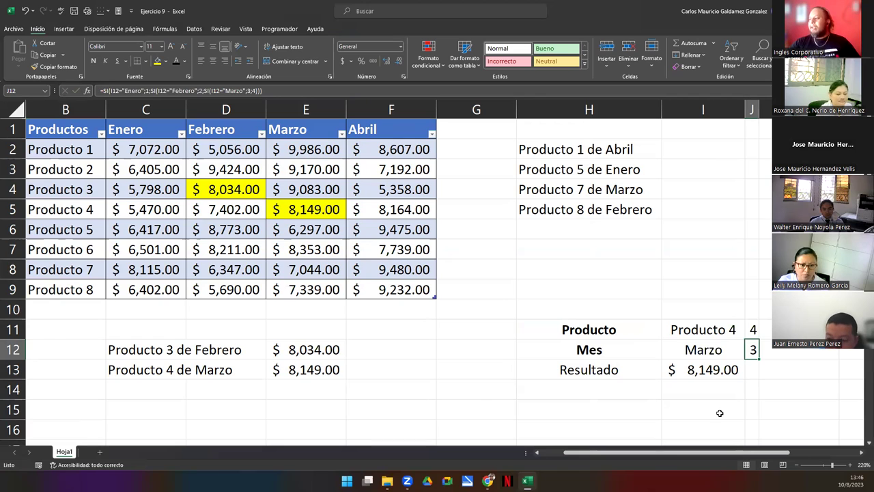
# Choose Producto 1 as the product in I11 and Enero as the month in I12
pyautogui.click(711, 331)
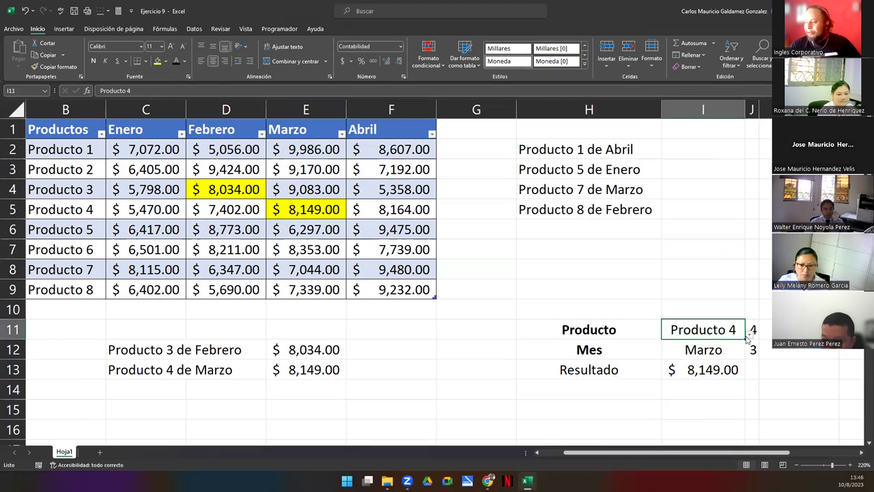
pyautogui.click(750, 335)
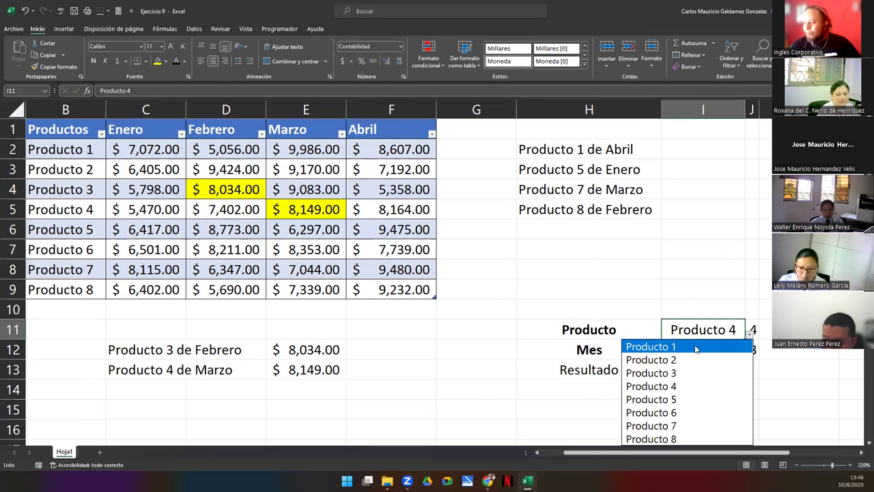
pyautogui.click(693, 346)
pyautogui.click(755, 329)
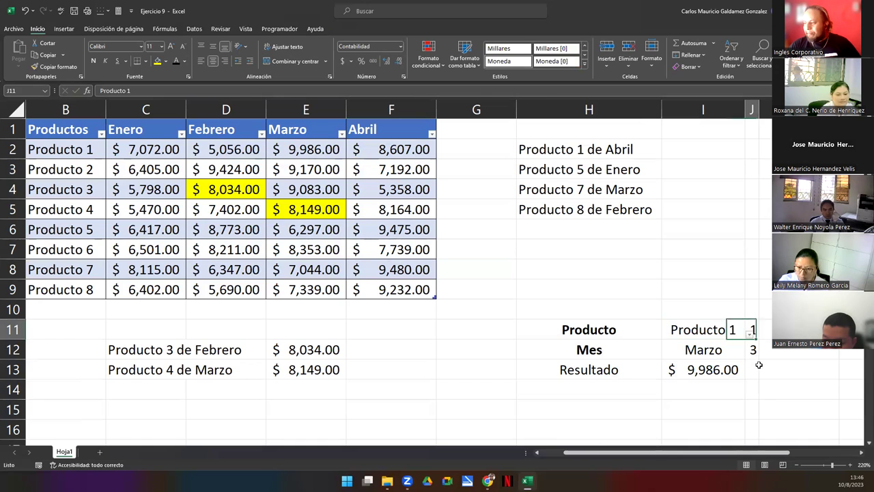
pyautogui.click(724, 349)
pyautogui.click(748, 355)
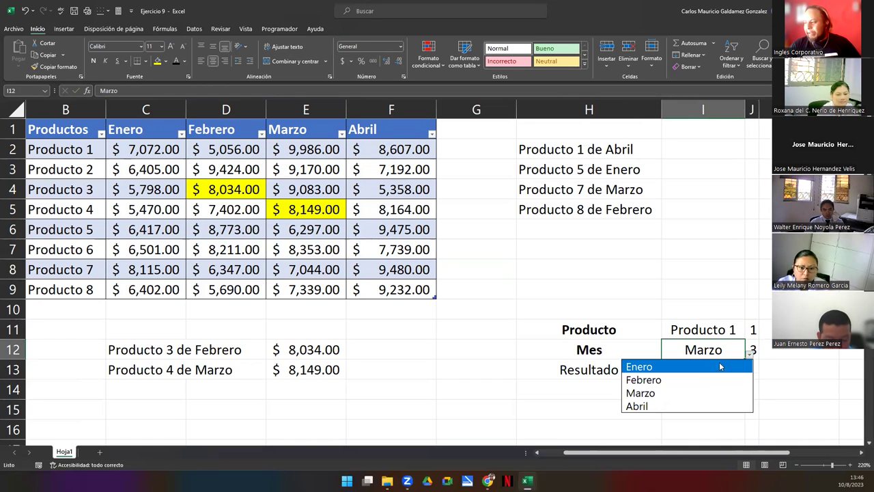
pyautogui.click(720, 366)
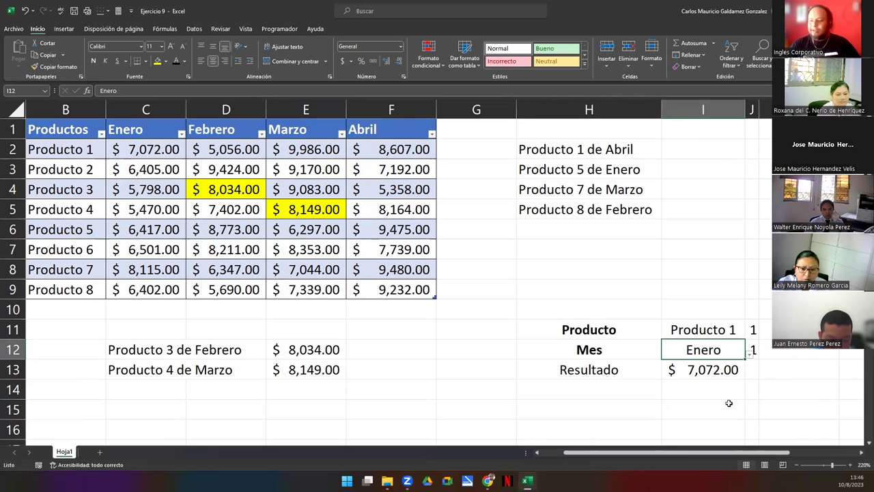
# Examine the nested SI formula in J11 that converts the product chosen in I11 into a row number
pyautogui.moveTo(754, 331); pyautogui.dragTo(754, 349)
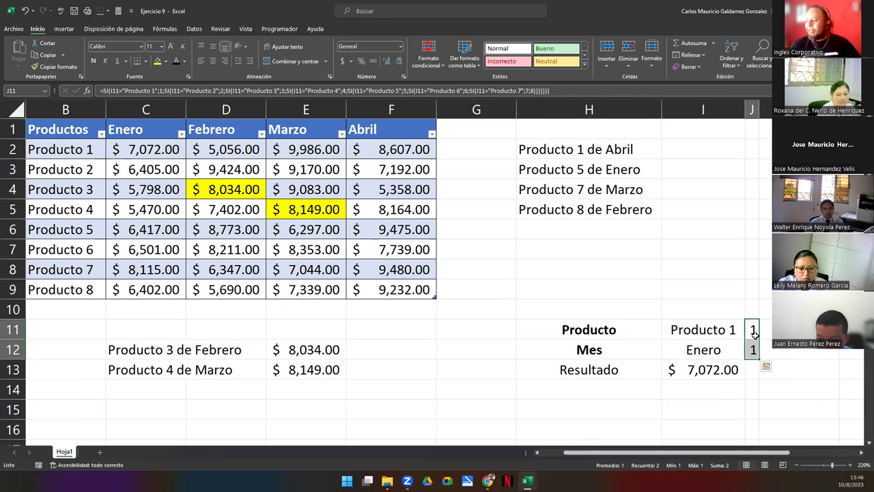
pyautogui.click(754, 330)
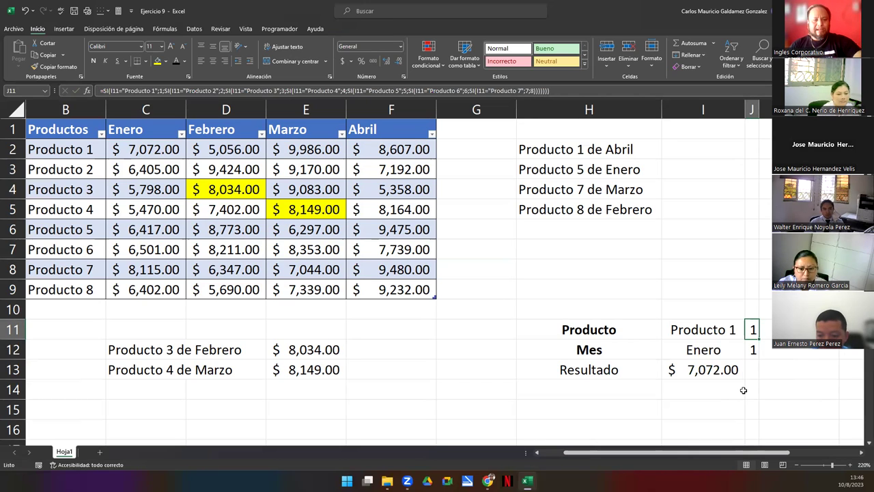
pyautogui.press('F2')
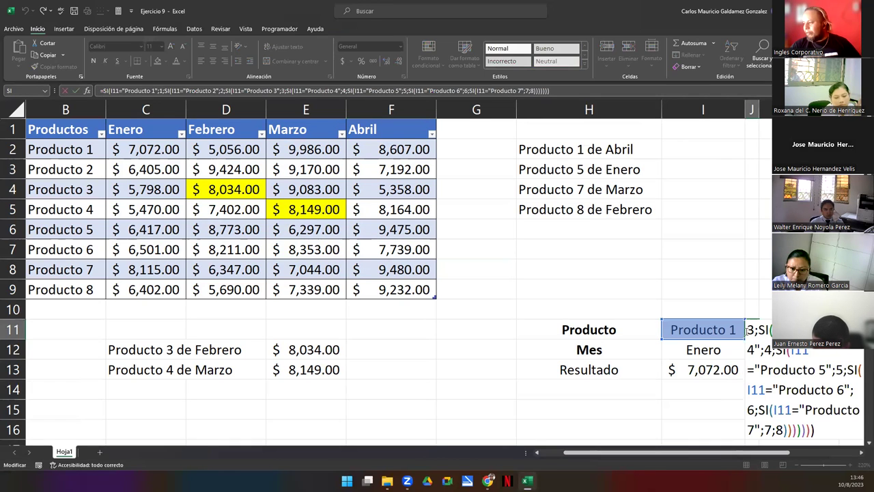
pyautogui.click(750, 336)
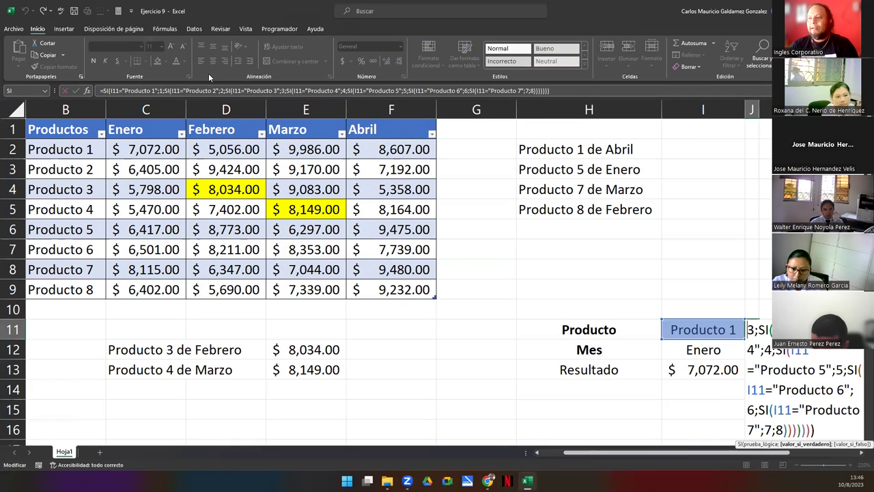
pyautogui.click(224, 90)
pyautogui.click(127, 91)
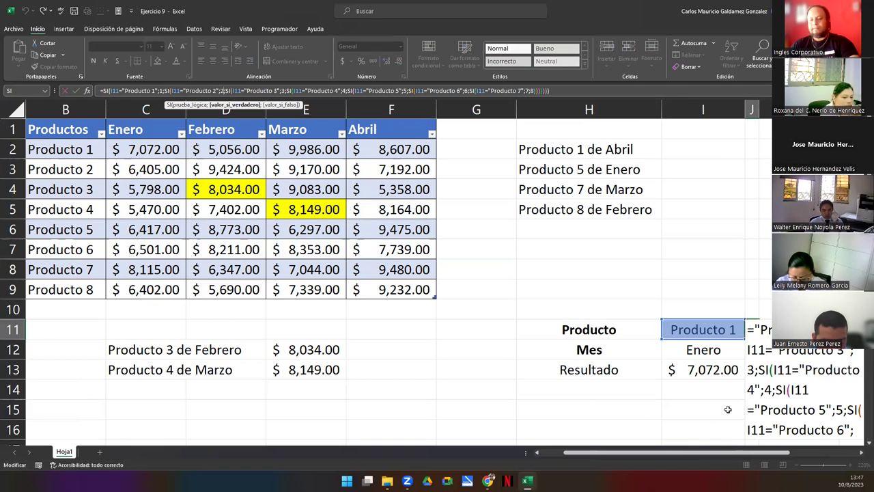
pyautogui.hotkey('ctrl', 'Return')
# Examine the nested SI formula in J12 that converts the month chosen in I12 into a column number
pyautogui.doubleClick(754, 349)
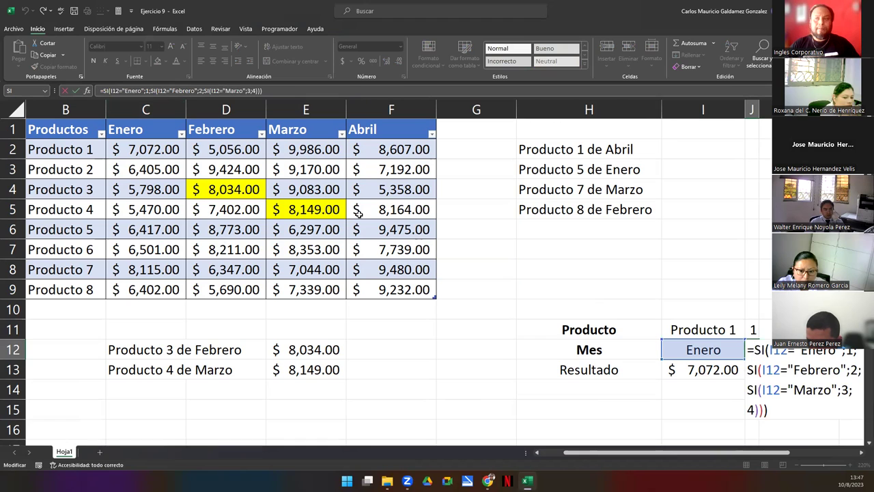
pyautogui.click(239, 90)
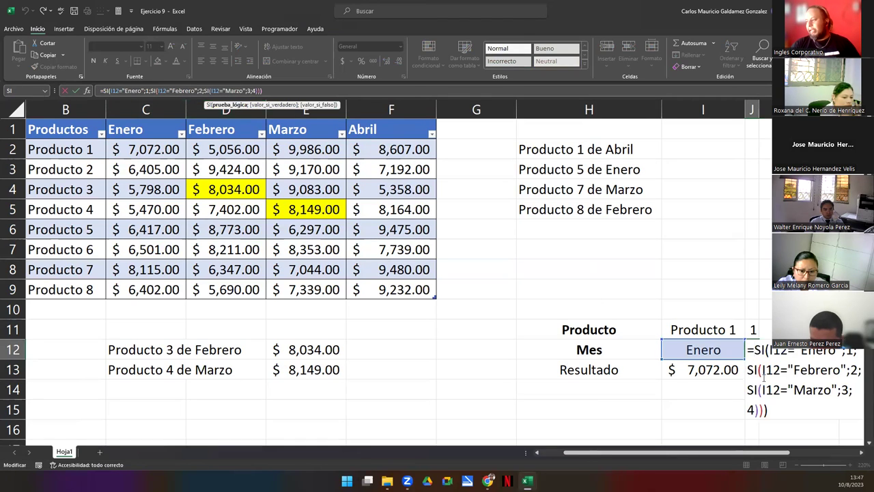
pyautogui.moveTo(770, 350); pyautogui.dragTo(845, 390)
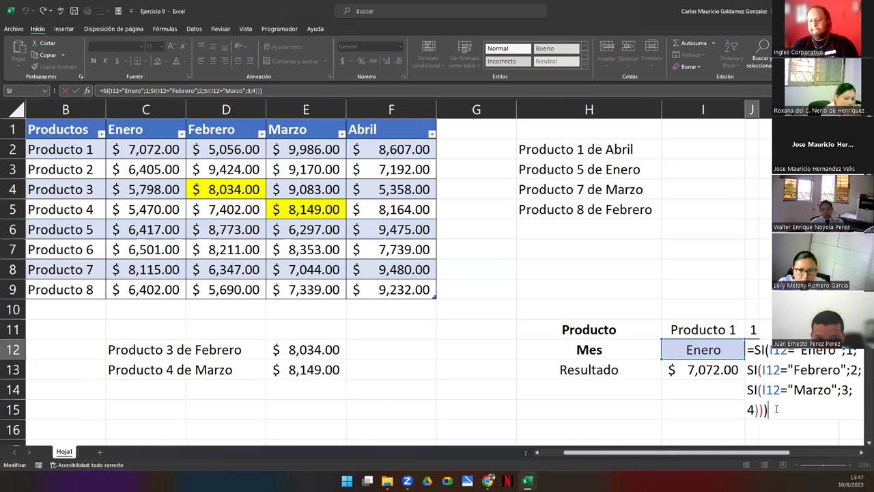
pyautogui.press('Return')
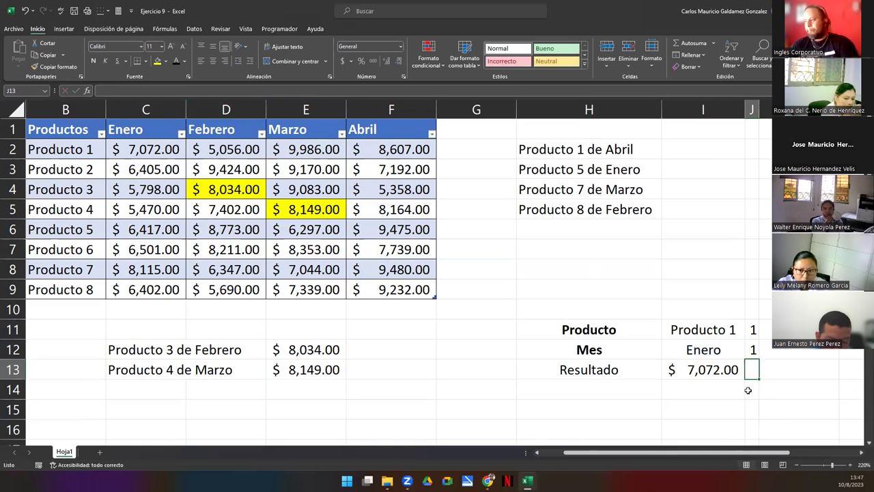
# Look through the product options in I11, keeping Producto 1, and check the result formula in I13
pyautogui.click(682, 328)
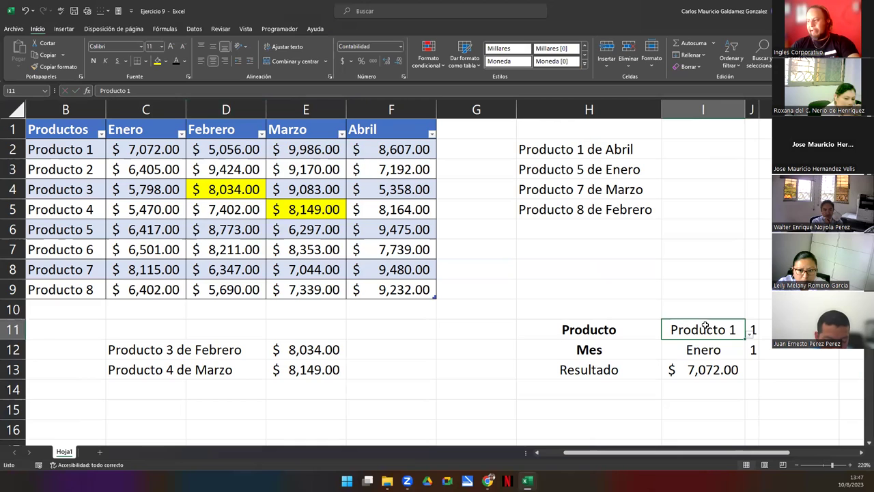
pyautogui.click(749, 334)
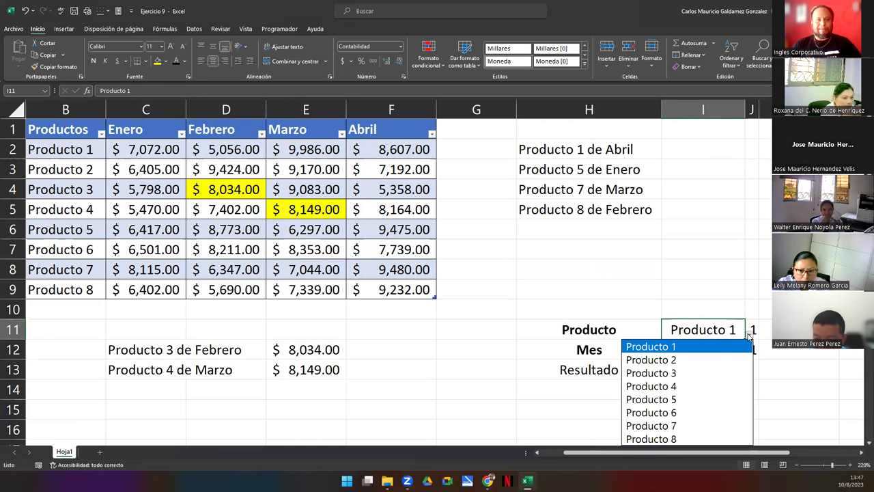
pyautogui.click(670, 348)
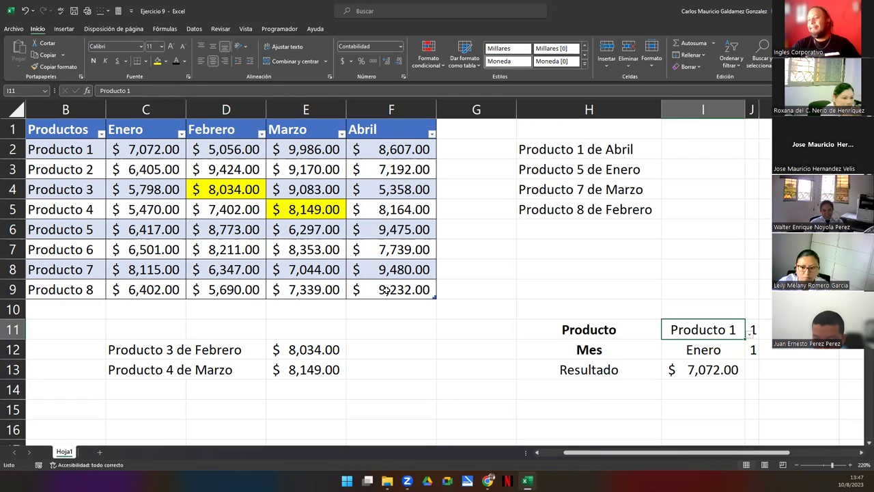
pyautogui.click(680, 370)
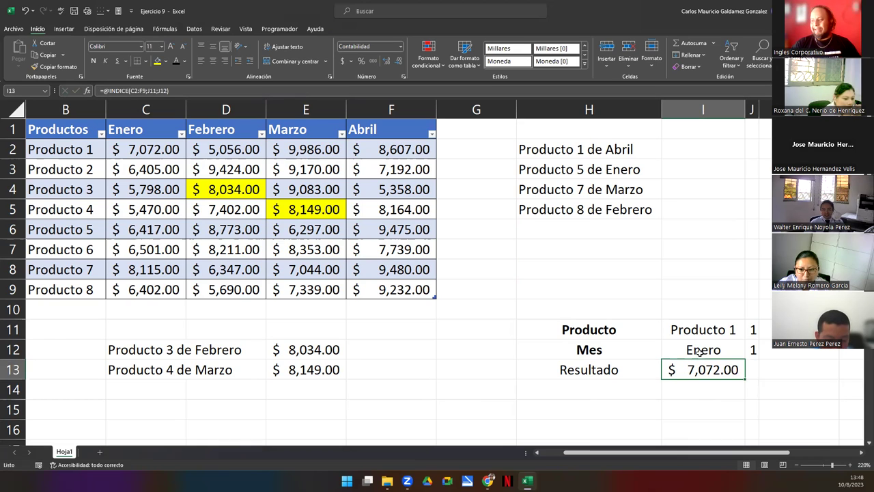
# Review the month options in I12 and the product options in I11 without changing either selection
pyautogui.click(699, 351)
pyautogui.click(749, 354)
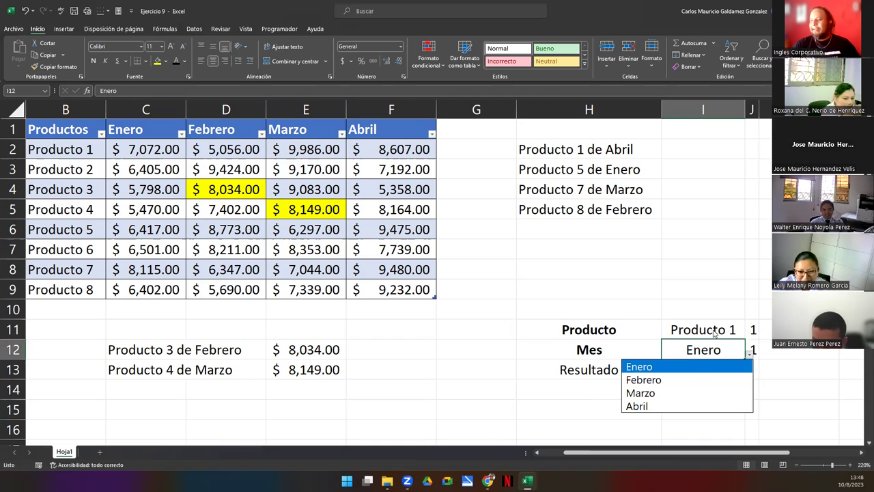
pyautogui.press('Escape')
pyautogui.click(751, 349)
pyautogui.click(732, 349)
pyautogui.click(749, 355)
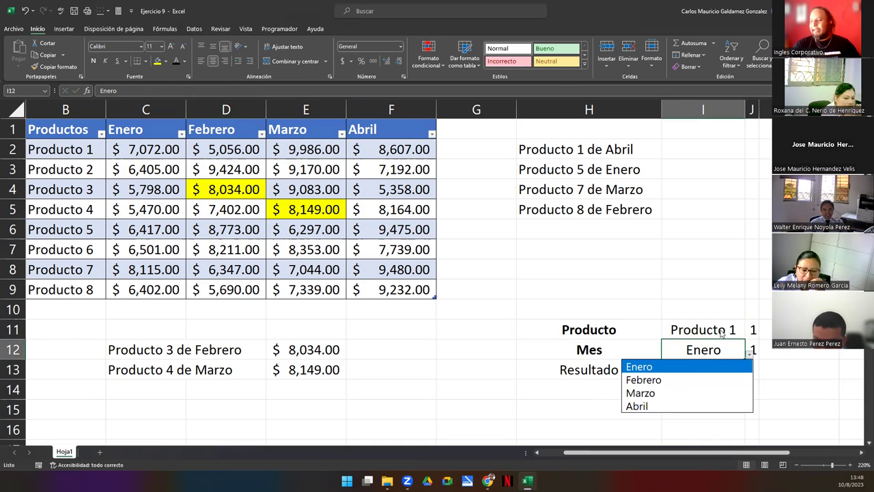
pyautogui.press('Escape')
pyautogui.click(724, 329)
pyautogui.click(749, 335)
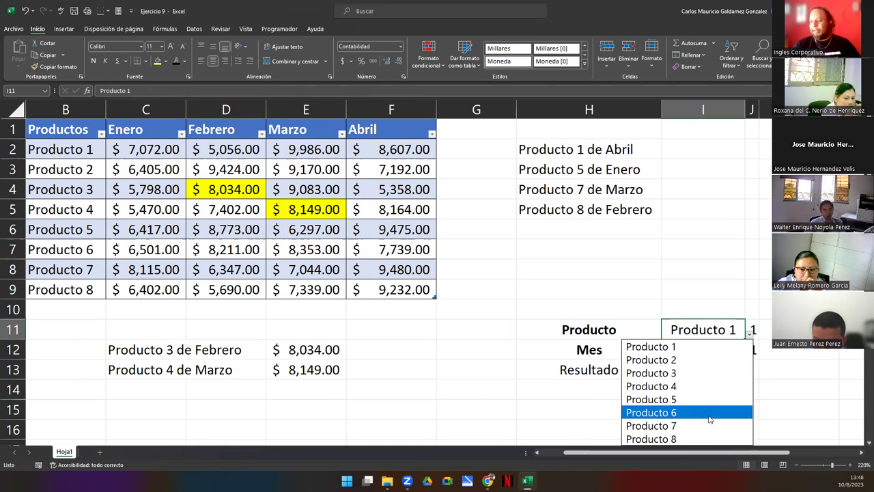
pyautogui.press('Escape')
# Set the font colour of the helper cells J11:J12 to white so their numbers are hidden
pyautogui.moveTo(751, 328); pyautogui.dragTo(752, 350)
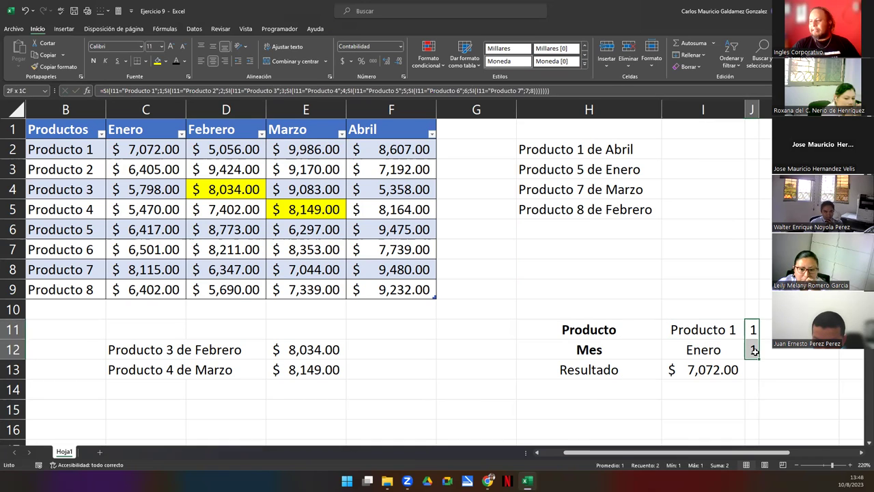
pyautogui.click(183, 61)
pyautogui.click(176, 101)
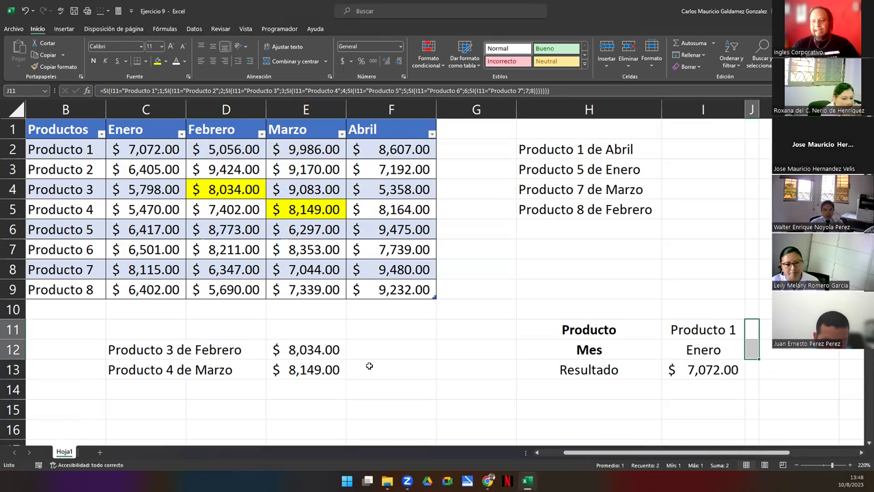
# Review the row and column arguments of the INDICE formula in E13, leaving the formula unchanged
pyautogui.click(316, 370)
pyautogui.doubleClick(316, 370)
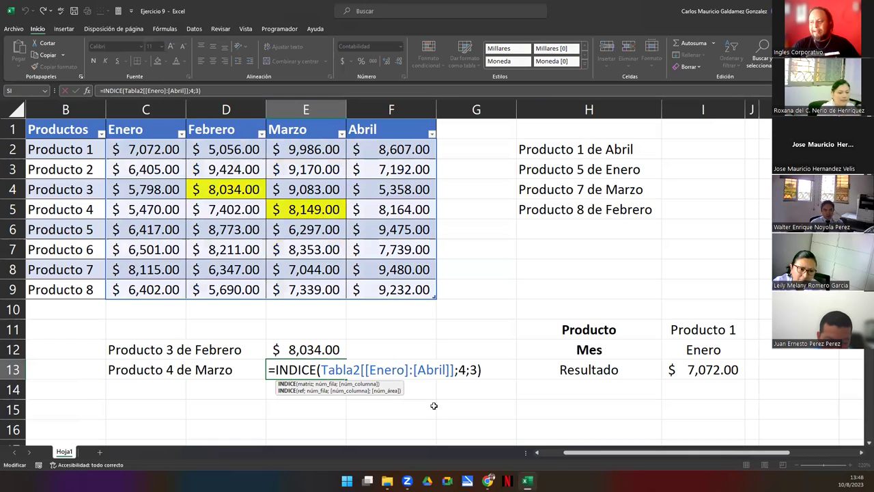
pyautogui.moveTo(459, 370); pyautogui.dragTo(477, 369)
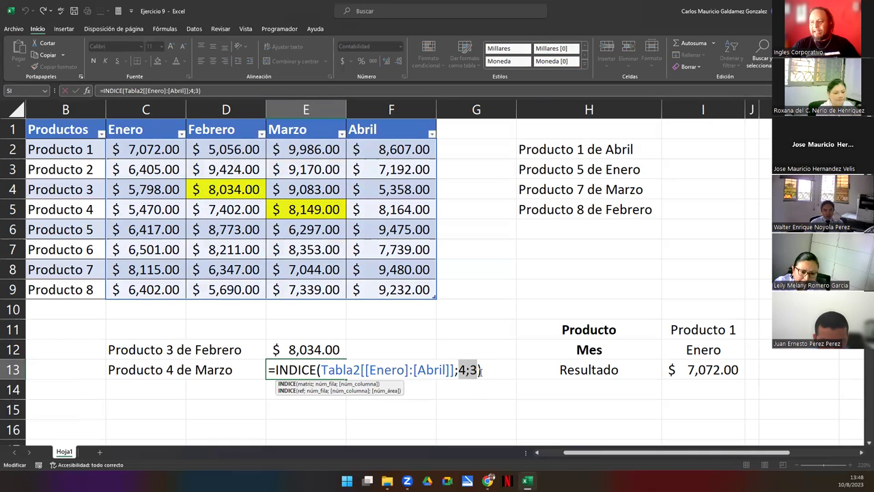
pyautogui.press('Escape')
# Remove the @ operator from the formula in I13 so it reads =INDICE(C2:F9;J11;J12)
pyautogui.click(704, 370)
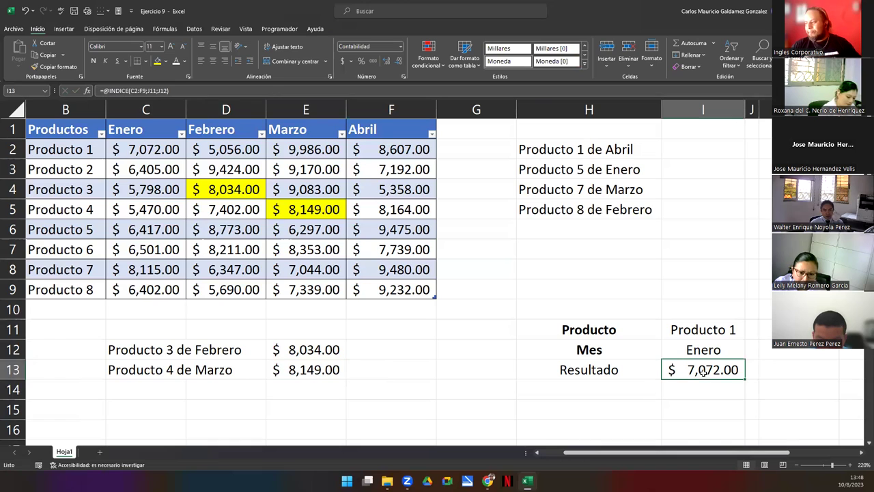
pyautogui.doubleClick(703, 369)
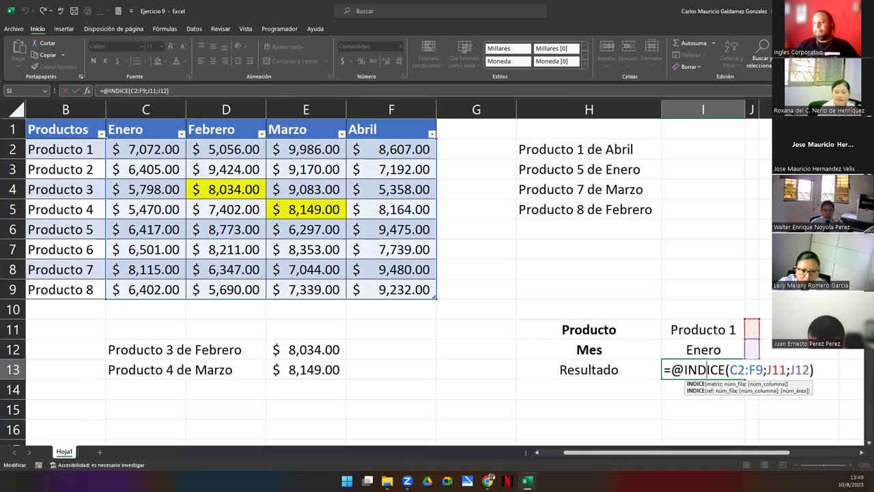
pyautogui.press('Left')
pyautogui.press('Left')
pyautogui.press('Left')
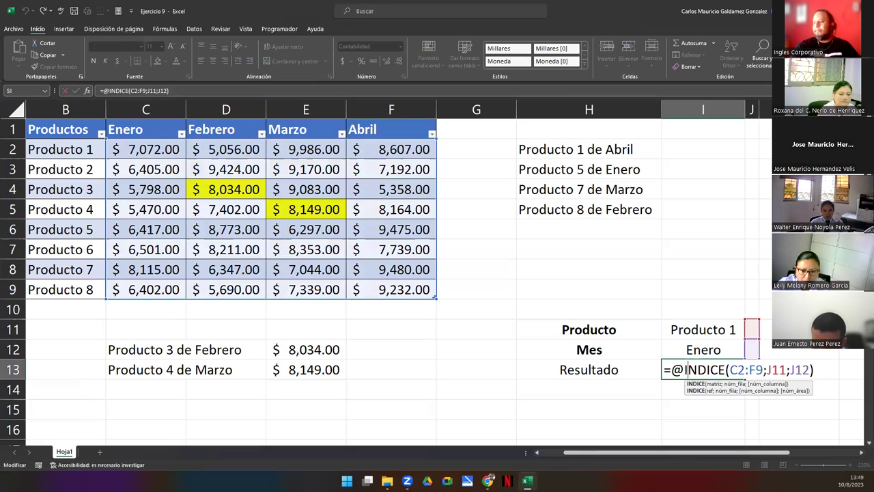
pyautogui.press('BackSpace')
pyautogui.press('Return')
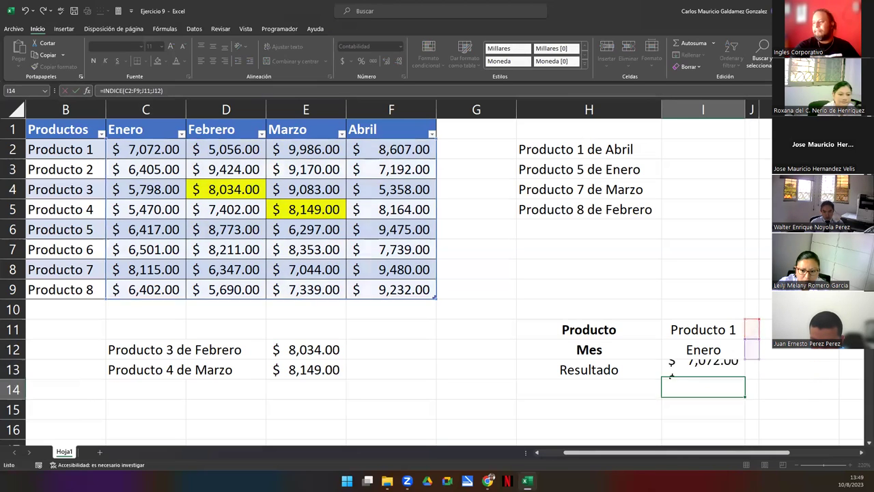
pyautogui.click(703, 370)
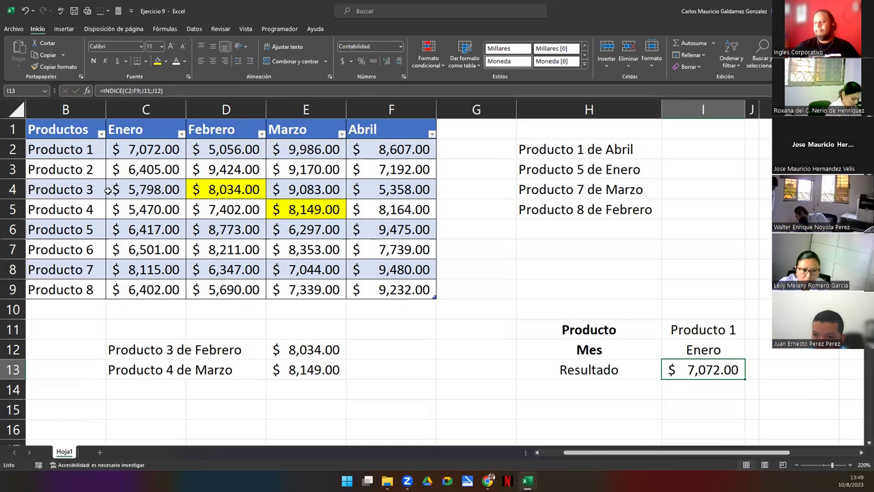
pyautogui.doubleClick(729, 369)
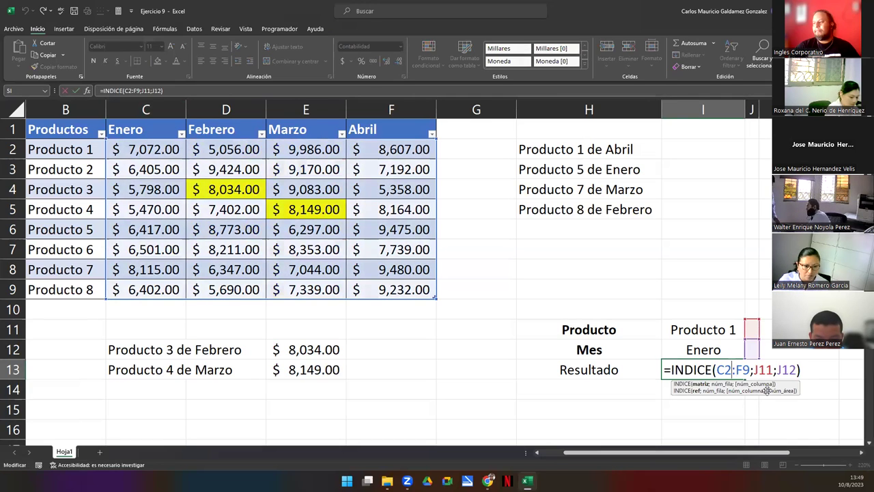
pyautogui.click(671, 369)
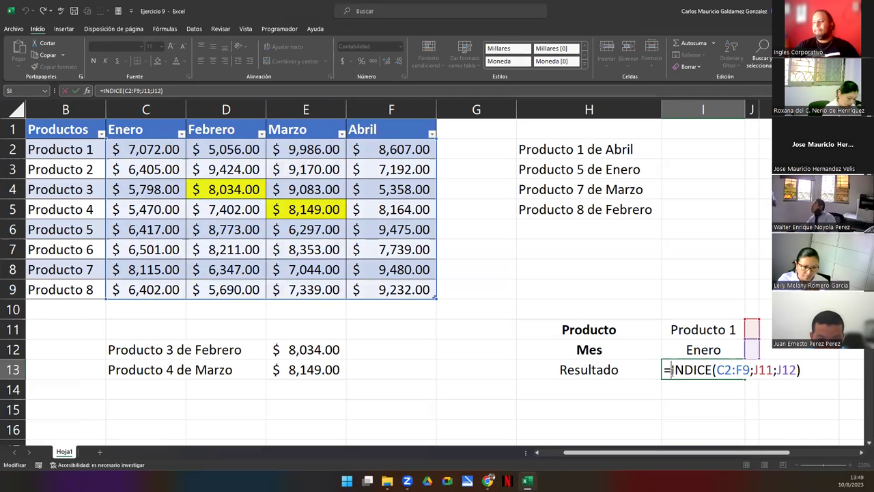
pyautogui.write('@')
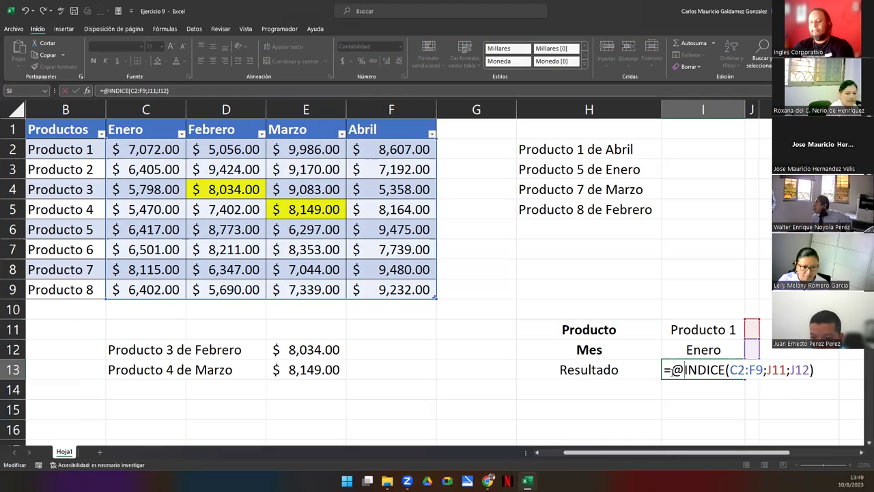
pyautogui.press('Return')
pyautogui.click(673, 369)
pyautogui.doubleClick(672, 370)
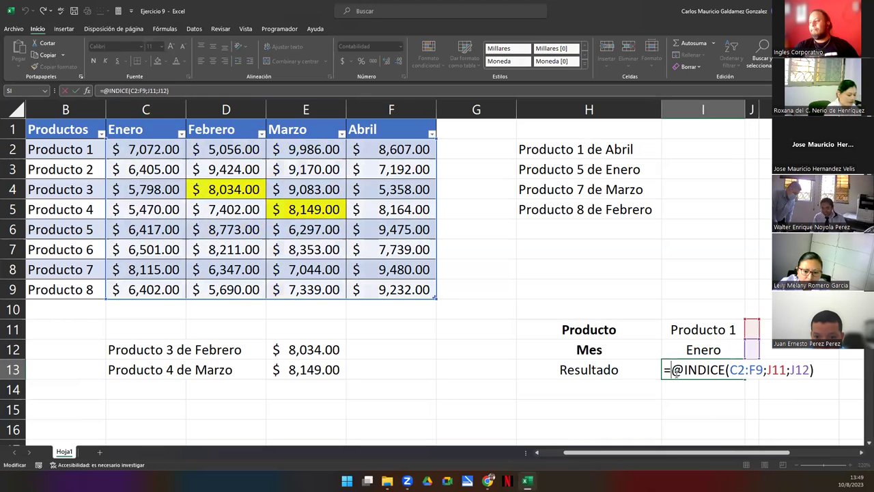
pyautogui.doubleClick(676, 369)
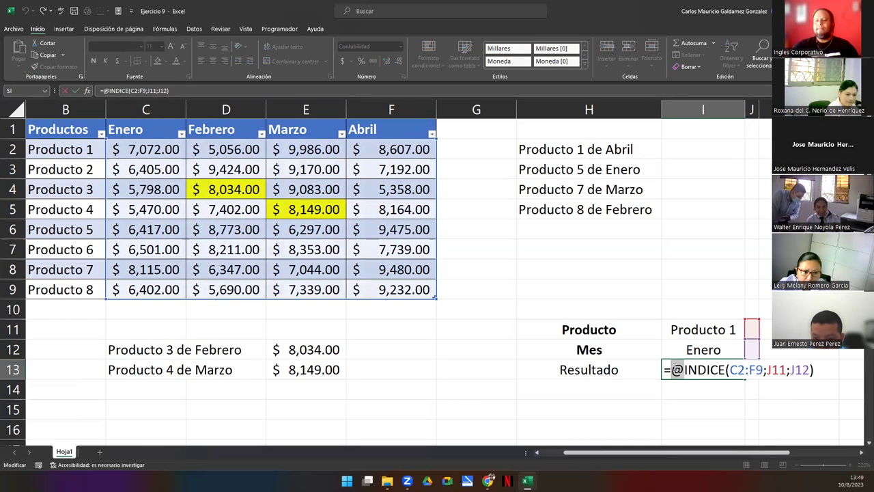
pyautogui.press('Delete')
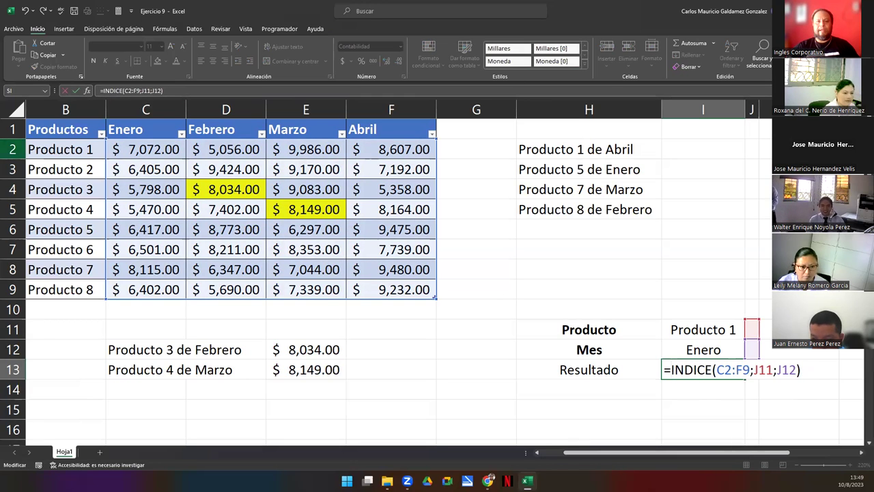
pyautogui.hotkey('alt', 'Tab')
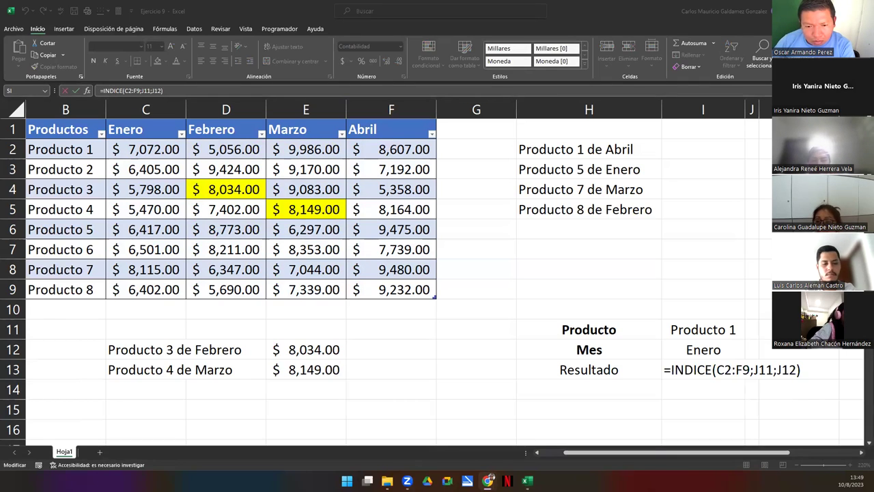
pyautogui.click(682, 329)
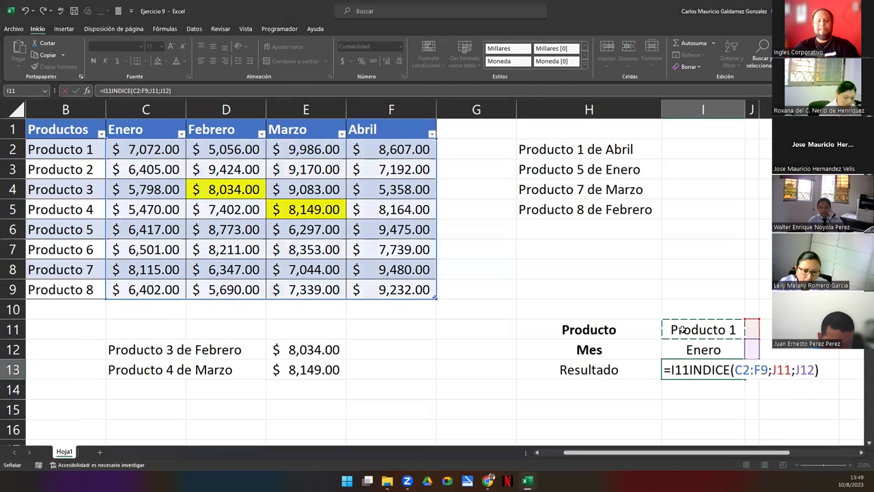
pyautogui.press('Escape')
# Choose Producto 6 as the product in I11
pyautogui.click(680, 330)
pyautogui.click(749, 337)
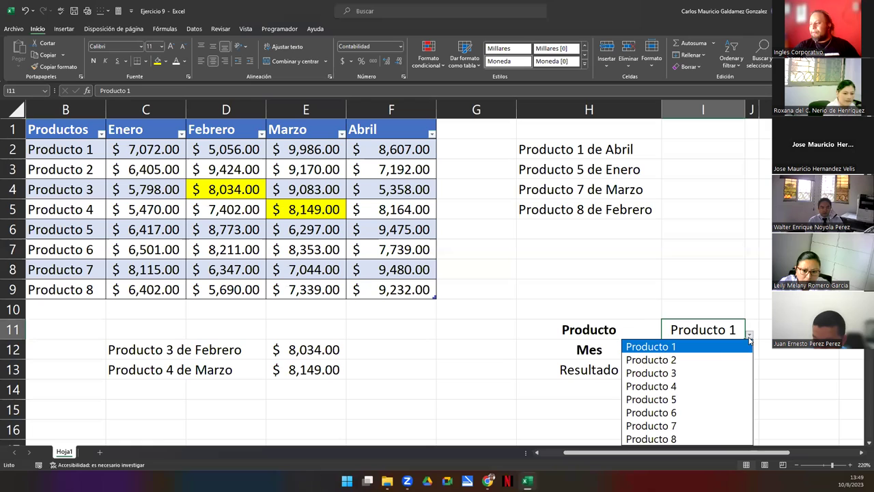
pyautogui.click(651, 413)
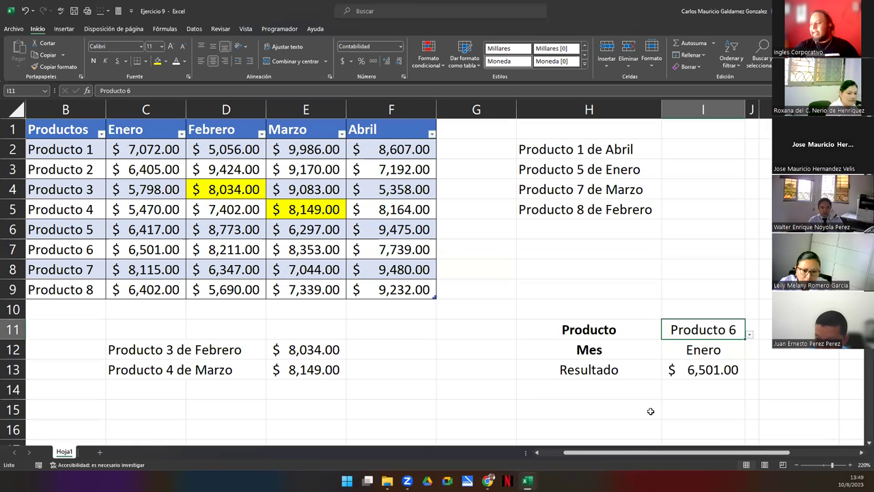
# Choose Abril as the month in I12
pyautogui.click(733, 352)
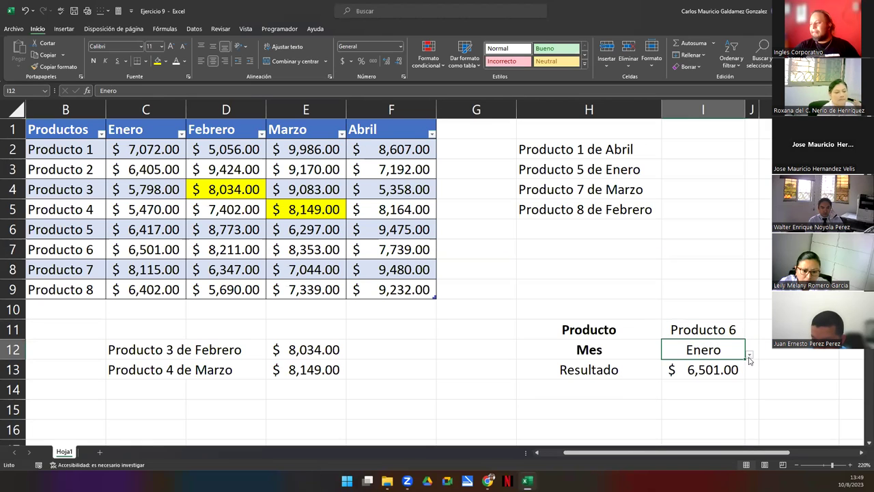
pyautogui.click(749, 356)
pyautogui.click(652, 409)
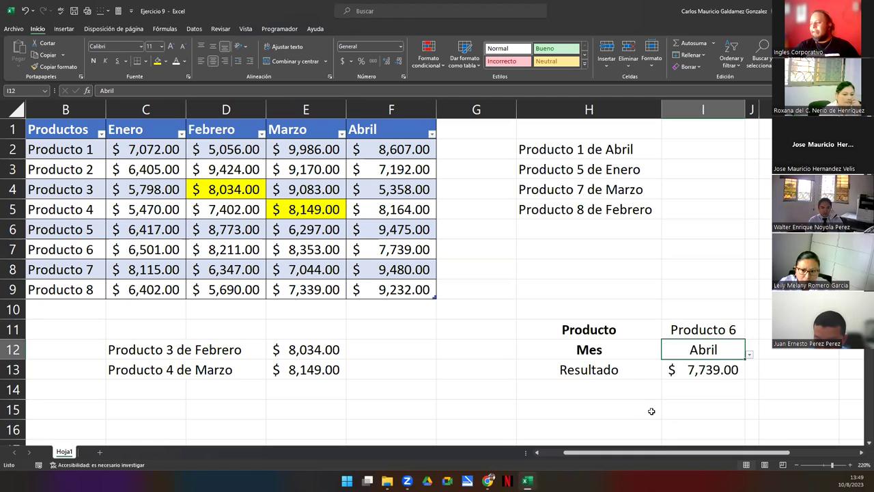
# Check the I13 result against the table by highlighting the Producto 6 row and the Abril column together
pyautogui.click(706, 369)
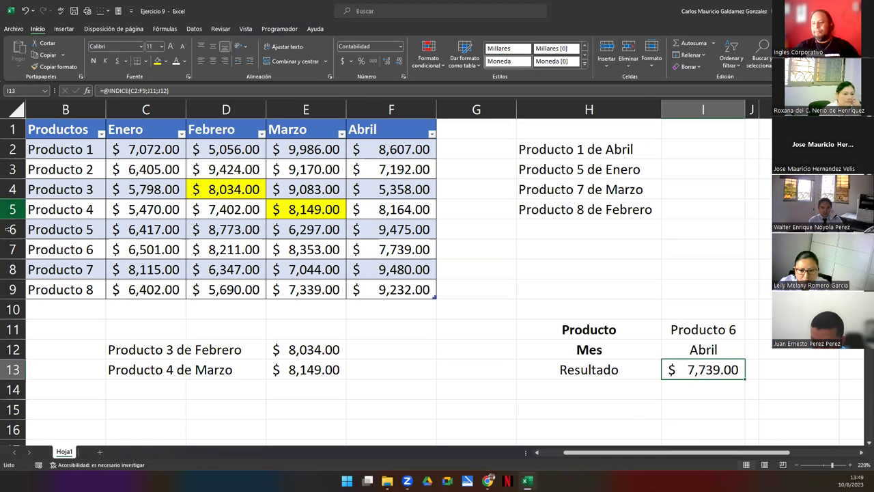
pyautogui.click(13, 249)
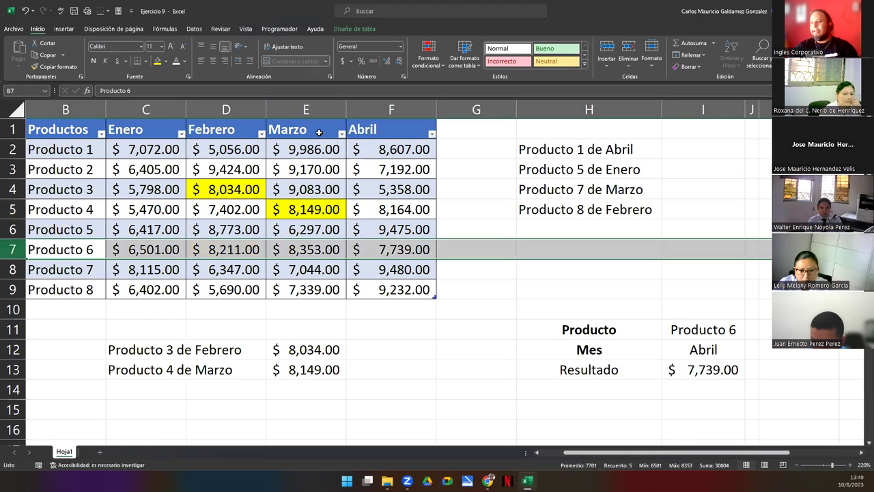
pyautogui.click(380, 107)
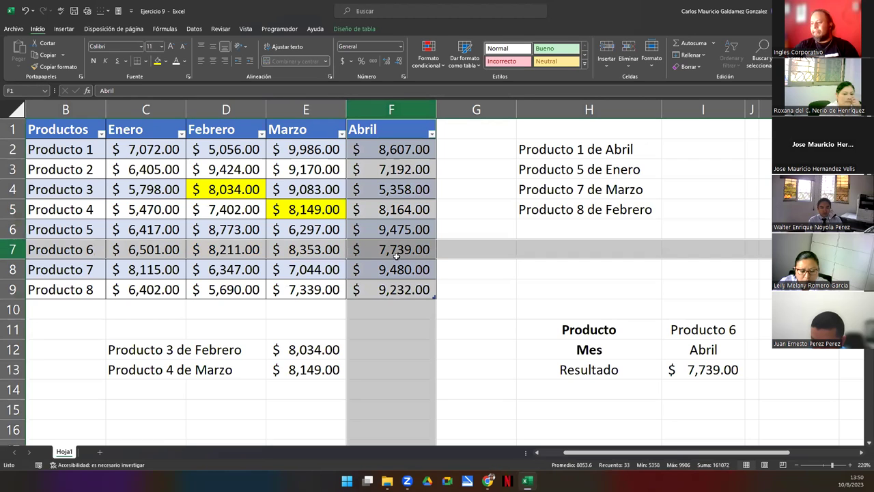
pyautogui.click(717, 373)
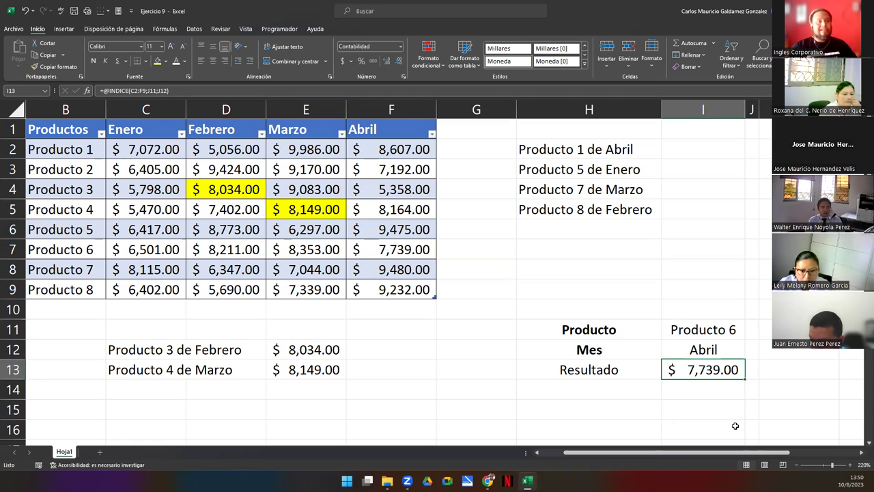
# Compare the dropdown lookup block in H11:I13 with the fixed examples in C12:E13, examining the product and month selectors
pyautogui.click(613, 332)
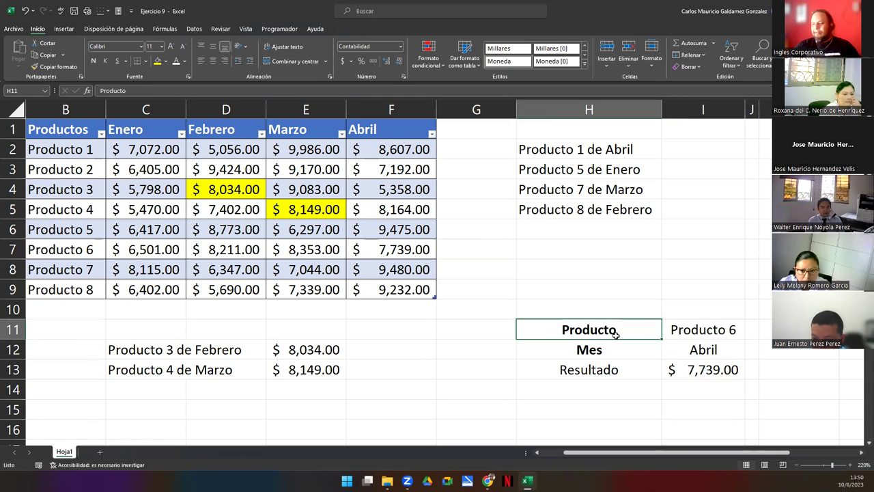
pyautogui.moveTo(628, 330); pyautogui.dragTo(693, 371)
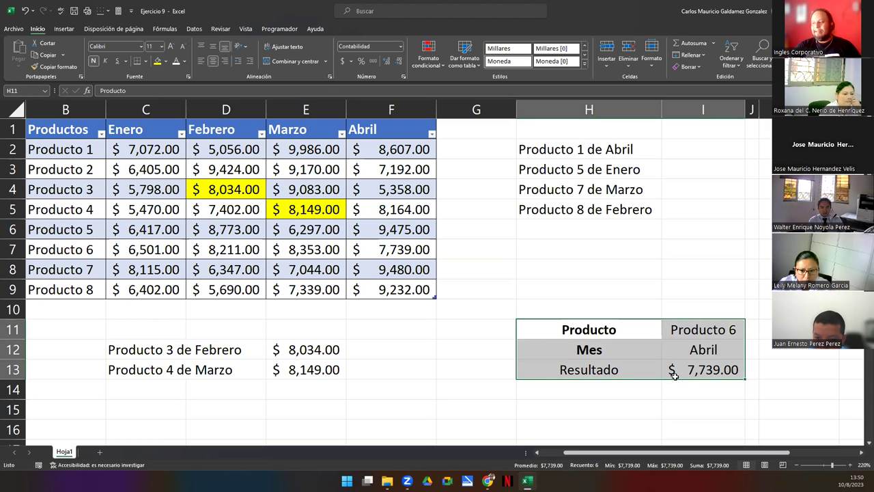
pyautogui.click(674, 375)
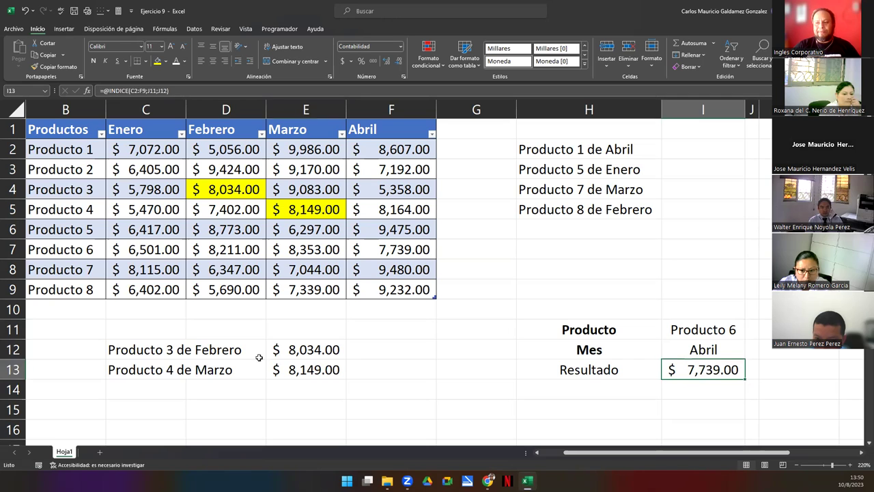
pyautogui.moveTo(136, 349); pyautogui.dragTo(347, 374)
pyautogui.moveTo(715, 329); pyautogui.dragTo(710, 350)
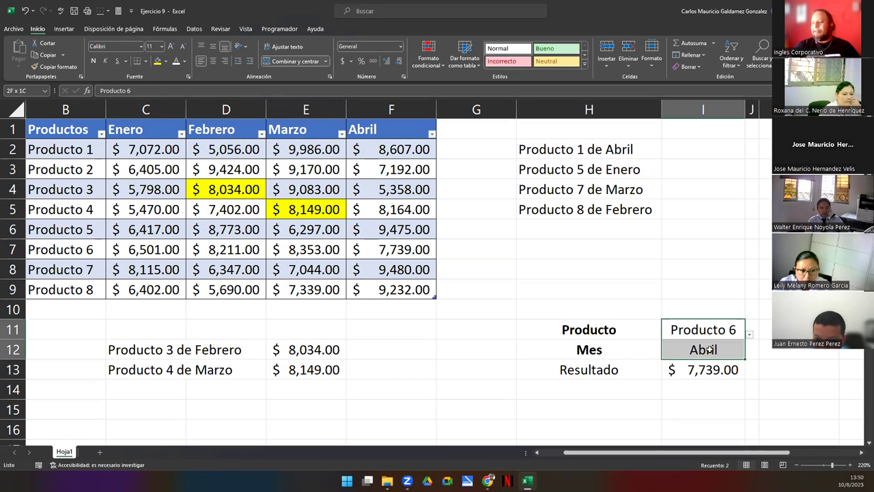
pyautogui.click(701, 335)
pyautogui.click(707, 349)
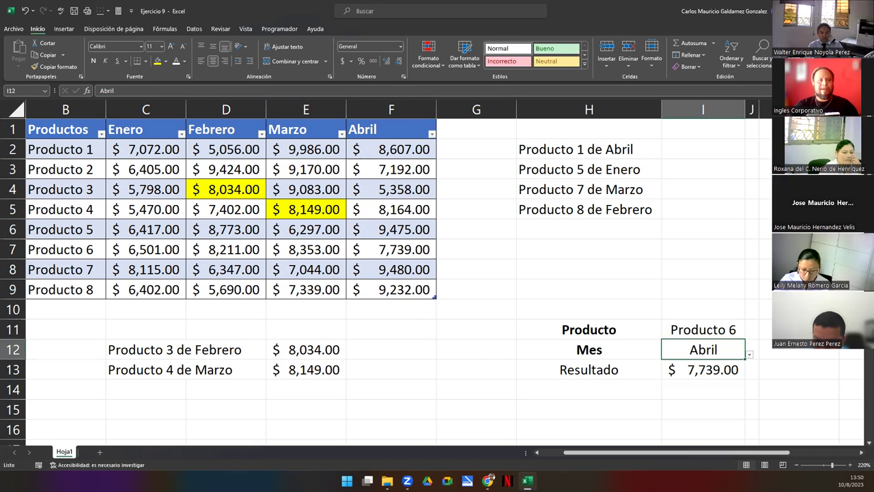
pyautogui.click(544, 387)
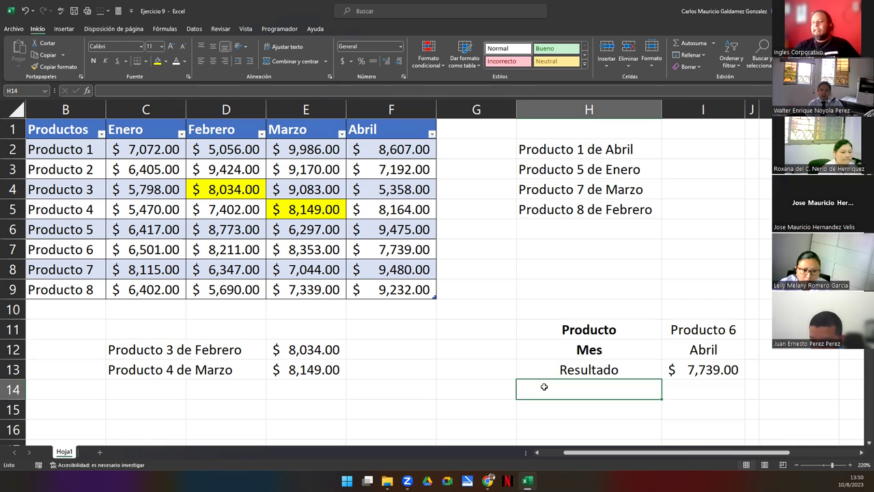
# Review the sales table B1:F9 and the INDICE formula in I13, leaving the formula as it is
pyautogui.click(70, 128)
pyautogui.moveTo(70, 128); pyautogui.dragTo(379, 285)
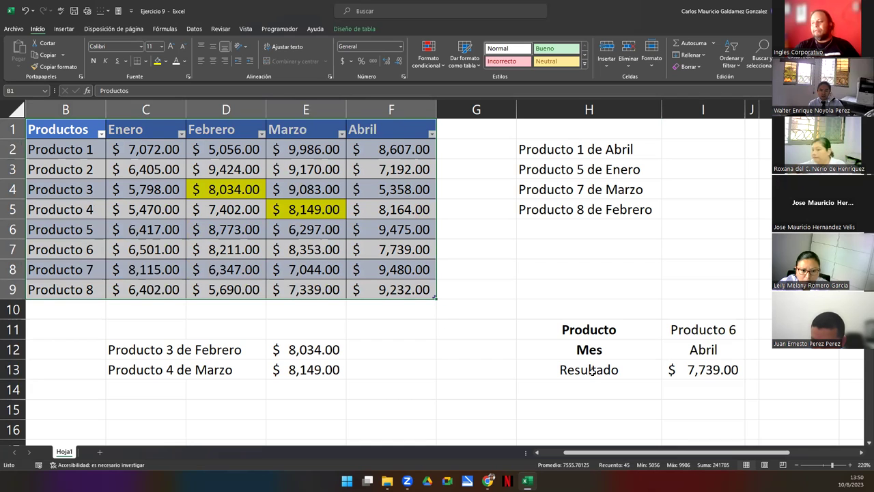
pyautogui.doubleClick(687, 369)
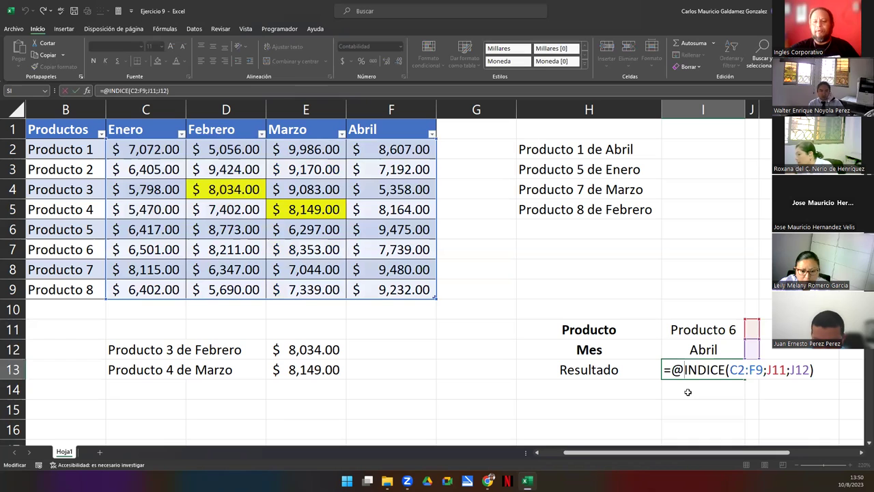
pyautogui.press('Return')
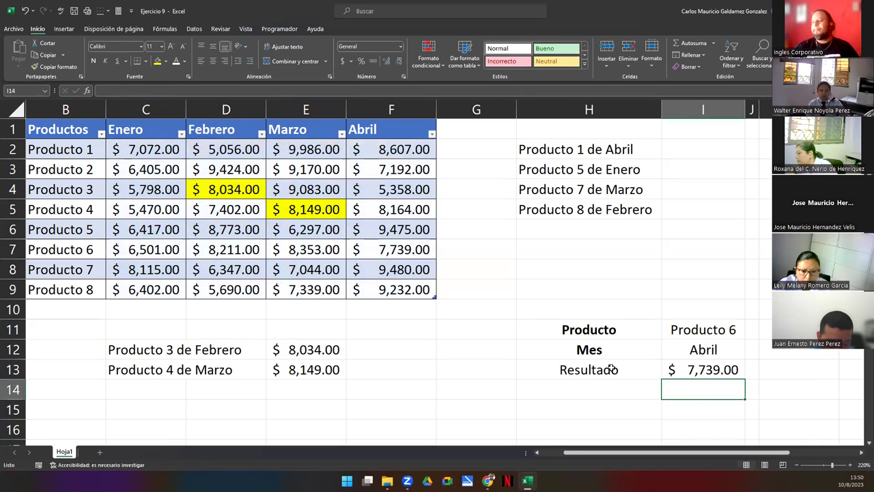
# Choose Producto 3 as the product in I11
pyautogui.click(726, 331)
pyautogui.click(750, 335)
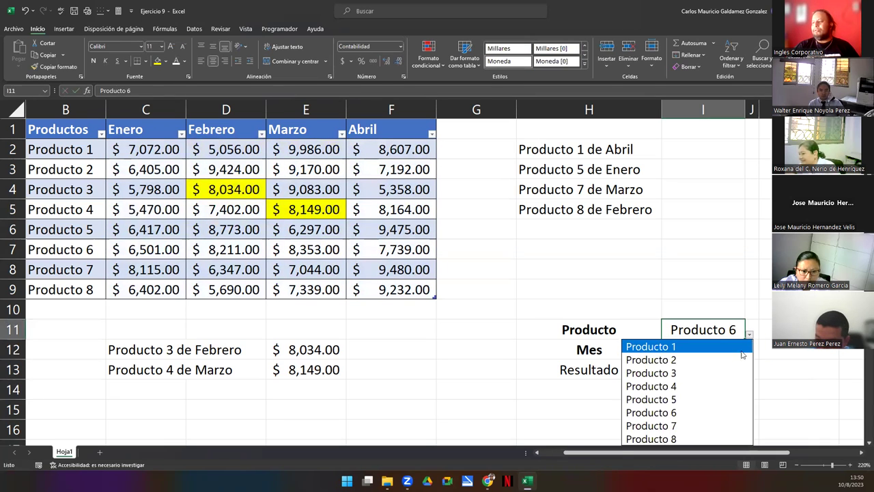
pyautogui.click(724, 372)
# Remove the @ operator from the I13 formula so it reads =INDICE(C2:F9;J11;J12)
pyautogui.doubleClick(715, 369)
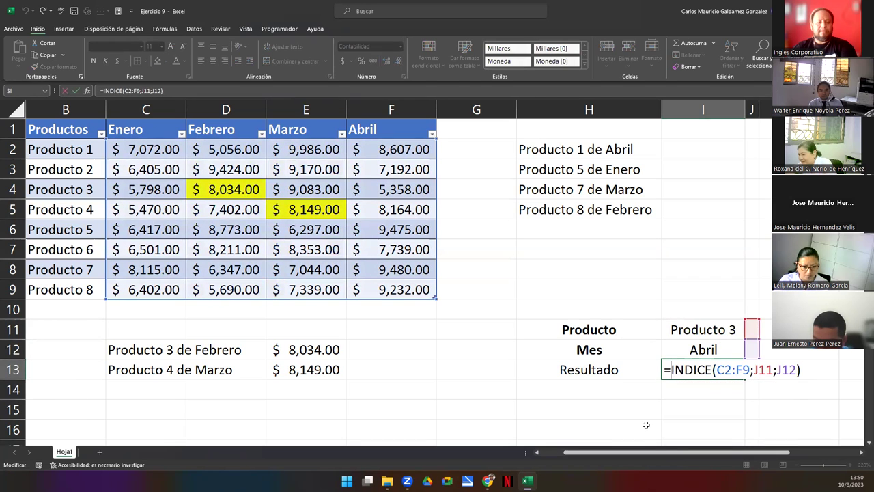
pyautogui.press('Return')
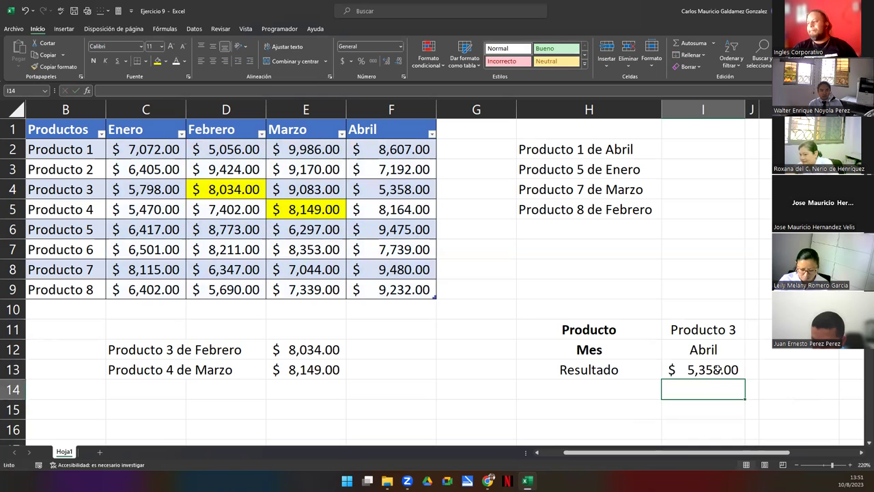
pyautogui.press('Up')
# Set the month in I12 to Enero
pyautogui.click(717, 349)
pyautogui.click(749, 355)
pyautogui.click(687, 369)
pyautogui.click(687, 402)
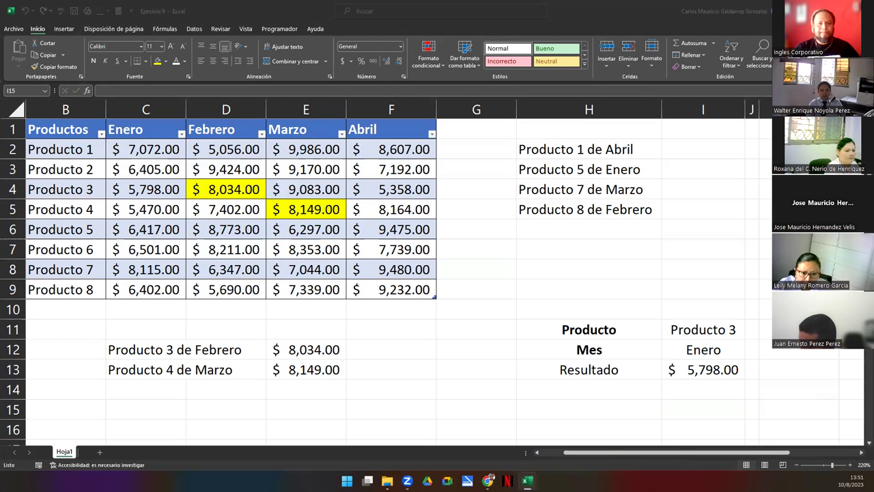
pyautogui.click(729, 366)
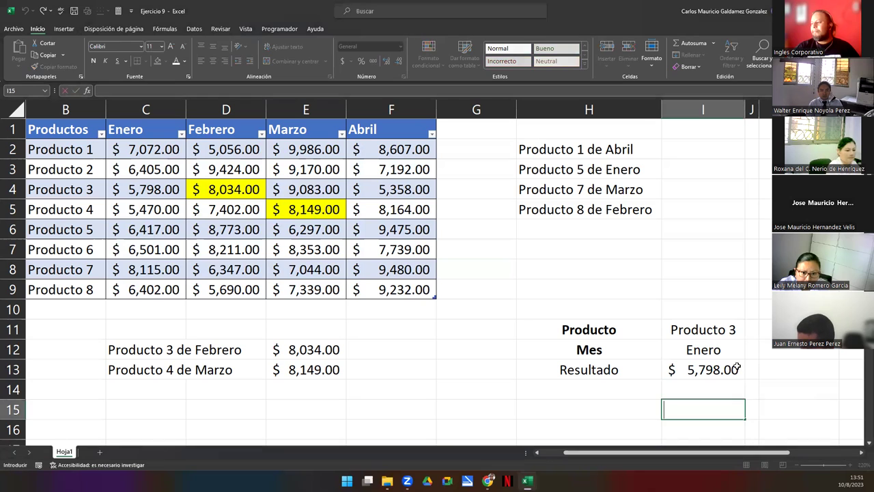
pyautogui.doubleClick(724, 367)
pyautogui.doubleClick(725, 367)
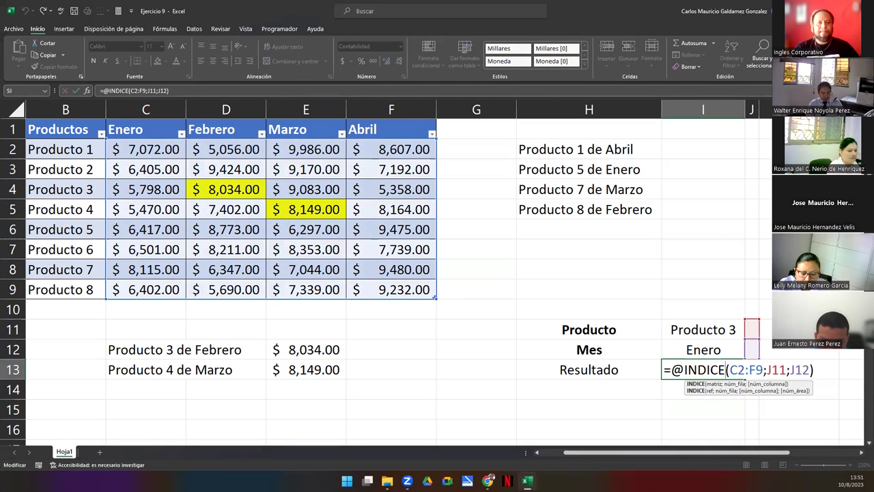
pyautogui.hotkey('alt', 'Tab')
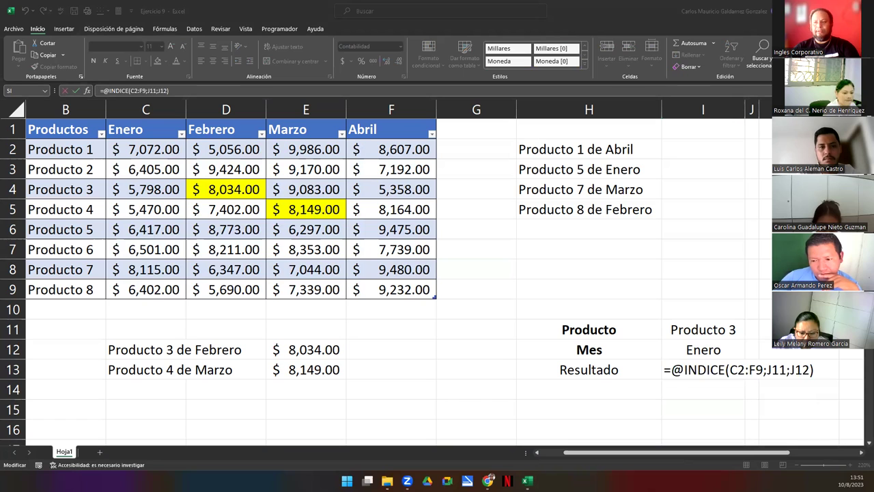
pyautogui.hotkey('ctrl', 'Return')
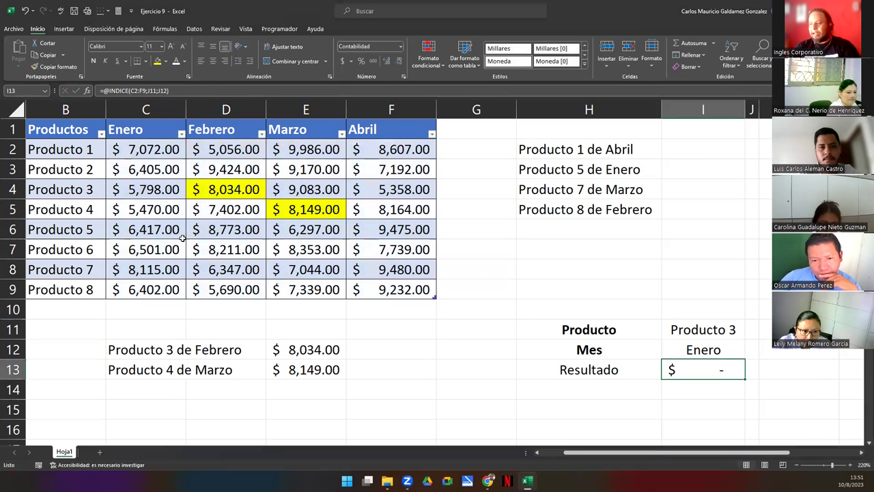
# Highlight the practice cells I2:I5 and examine the Forma Referencial section with the Categoria A and Categoria B tables
pyautogui.moveTo(694, 149); pyautogui.dragTo(698, 203)
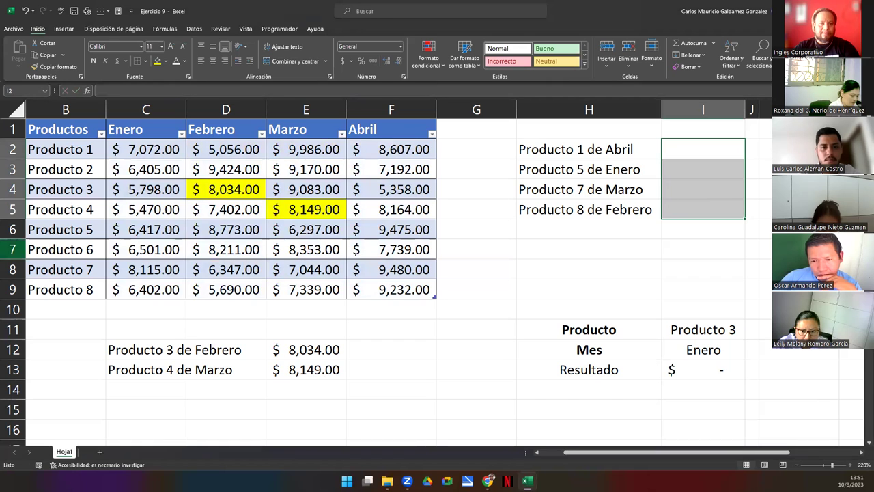
pyautogui.click(538, 453)
pyautogui.scroll(-5, 175, 308)
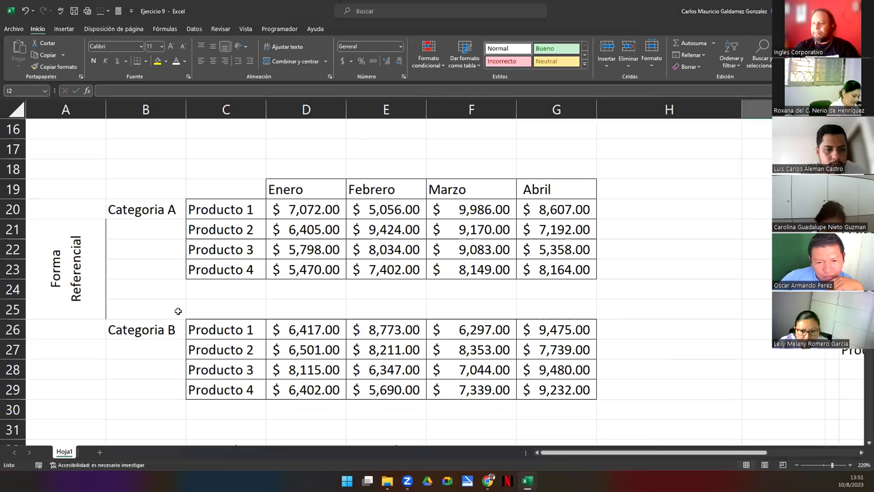
pyautogui.click(63, 274)
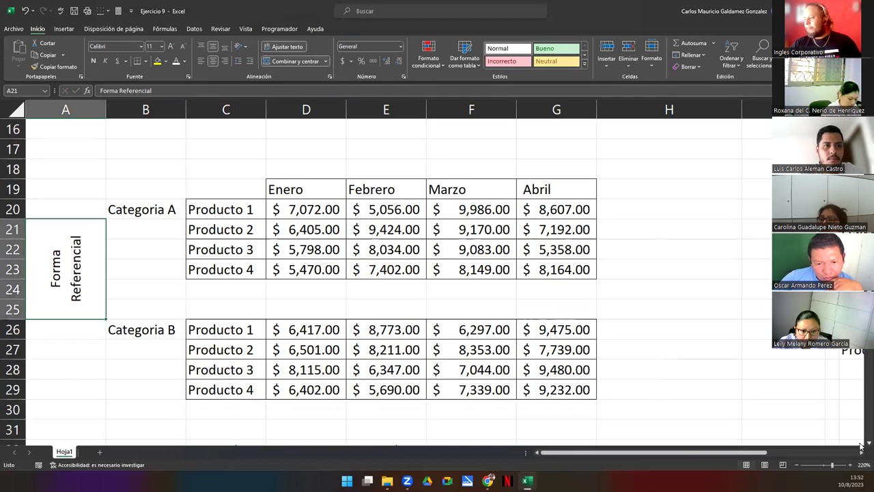
pyautogui.scroll(-2, 861, 445)
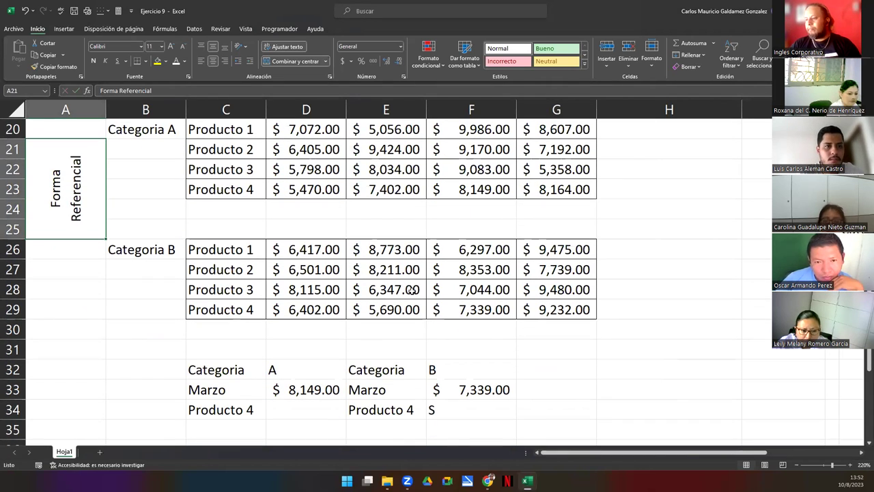
pyautogui.scroll(1, 347, 384)
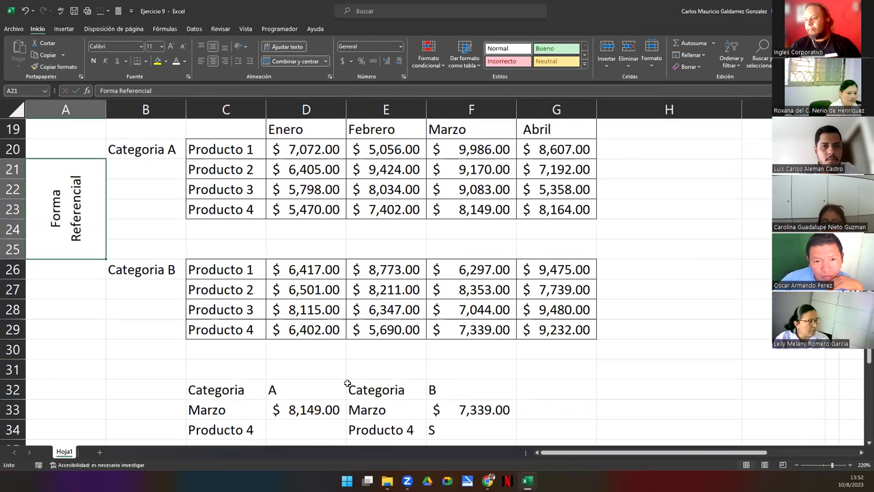
# Clear the existing Marzo results in D33 and F33 for categories A and B
pyautogui.click(321, 410)
pyautogui.press('Delete')
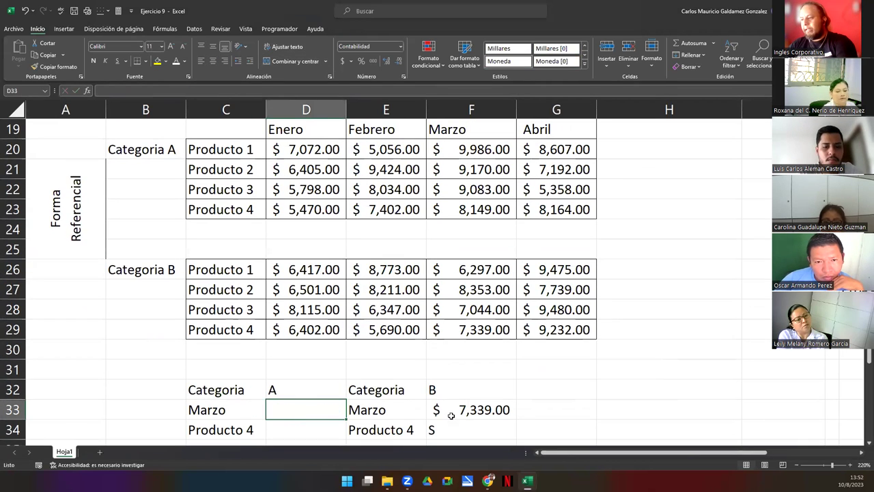
pyautogui.click(456, 415)
pyautogui.press('Delete')
pyautogui.click(290, 396)
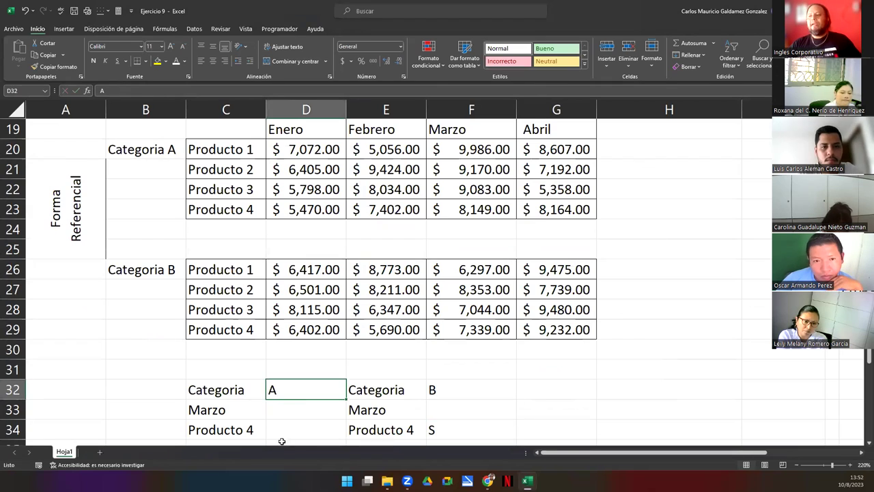
pyautogui.click(307, 414)
pyautogui.click(494, 407)
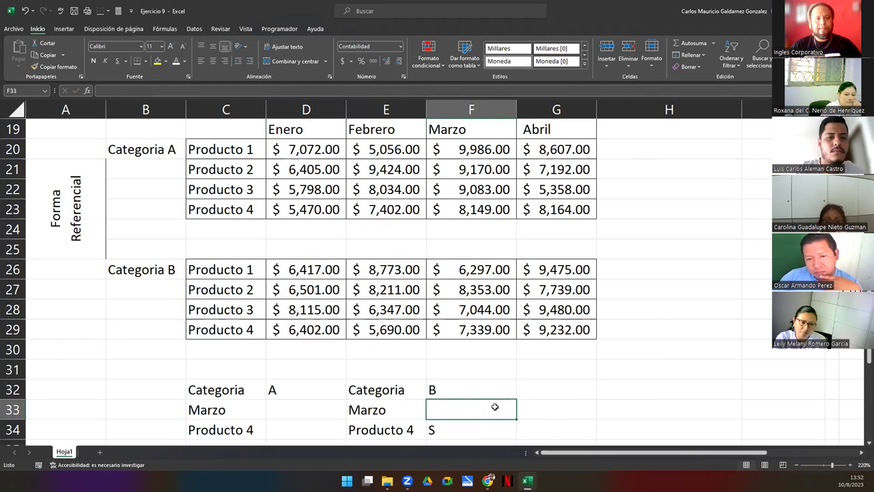
pyautogui.click(272, 412)
pyautogui.click(486, 404)
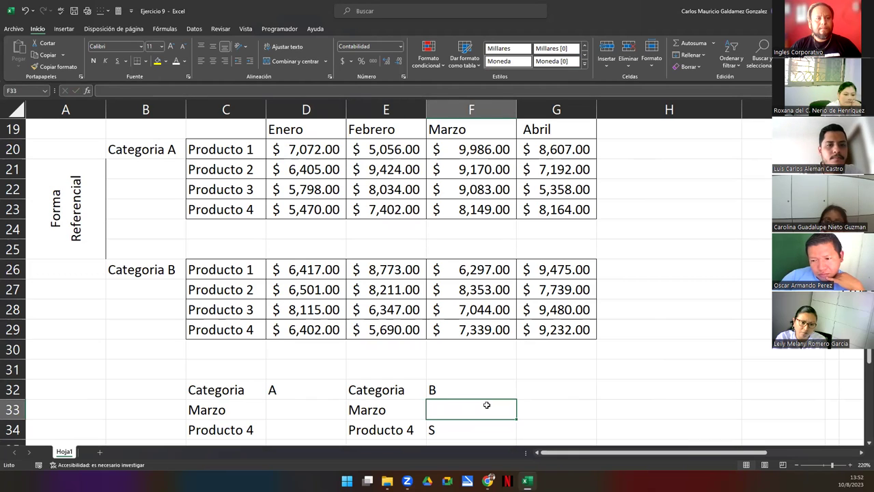
pyautogui.click(329, 408)
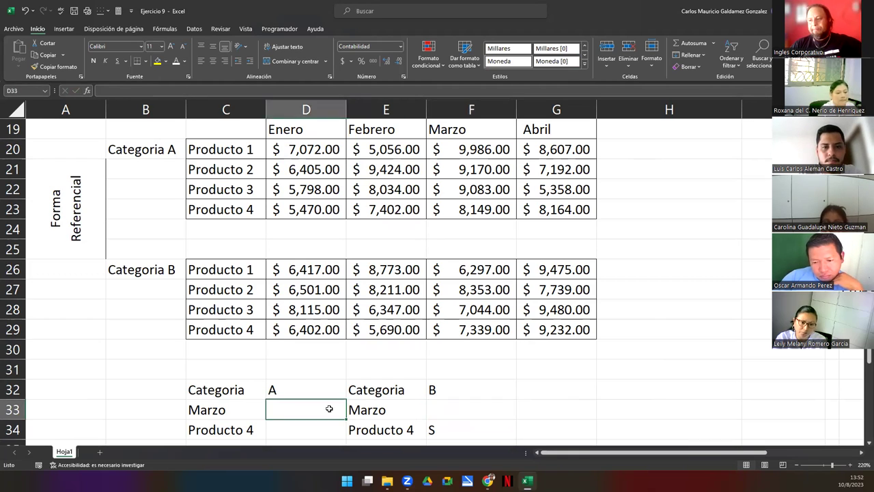
# Clear the stray S from F34 and select the category A result cell D33
pyautogui.click(452, 428)
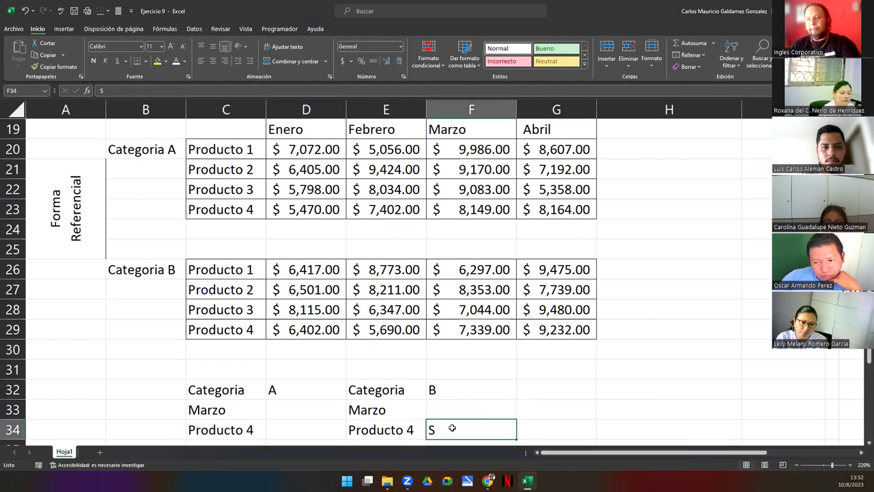
pyautogui.press('Escape')
pyautogui.click(314, 415)
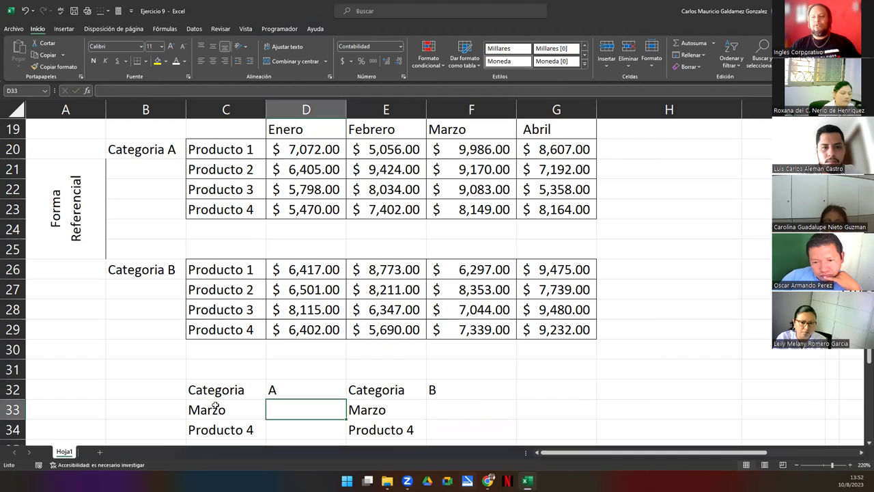
# Highlight the category A lookup criteria in C32:D34, including the Marzo and Producto 4 labels
pyautogui.moveTo(193, 389); pyautogui.dragTo(263, 432)
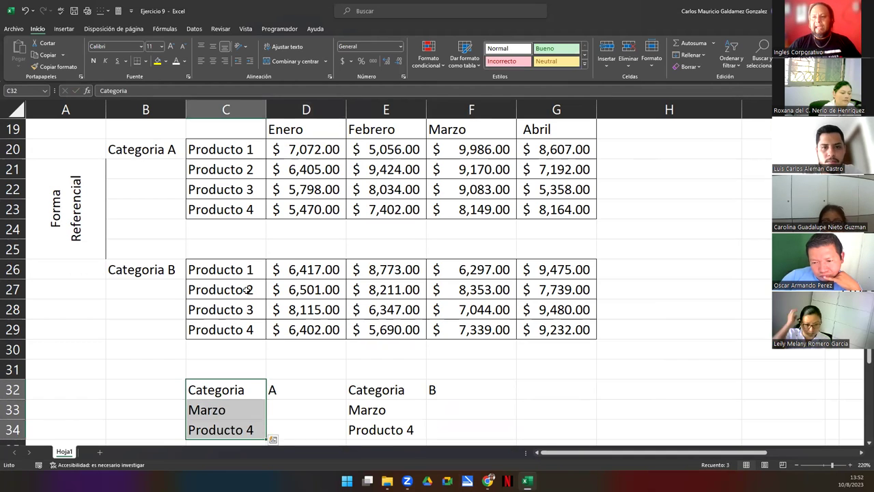
pyautogui.click(77, 198)
pyautogui.moveTo(216, 390); pyautogui.dragTo(271, 390)
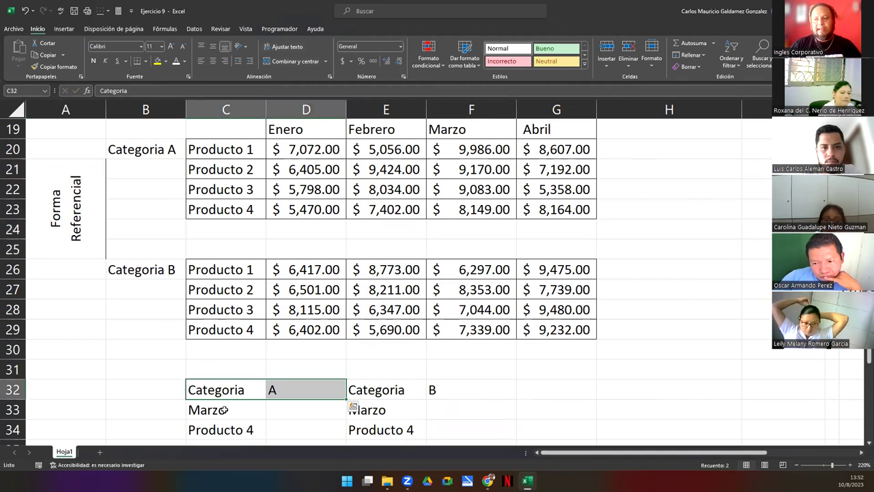
pyautogui.click(226, 410)
pyautogui.click(254, 428)
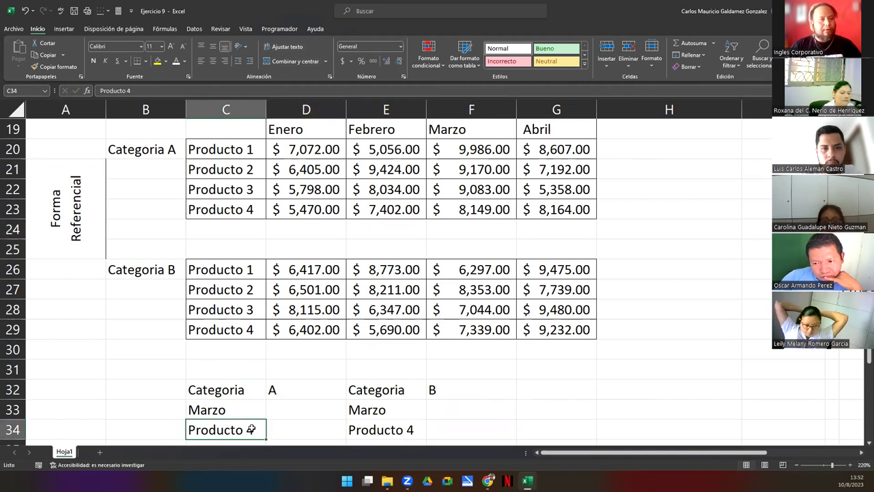
# Start an INDICE formula in D33 with both category tables as its reference: =INDICE((D20:G23;D26:G29)
pyautogui.click(290, 414)
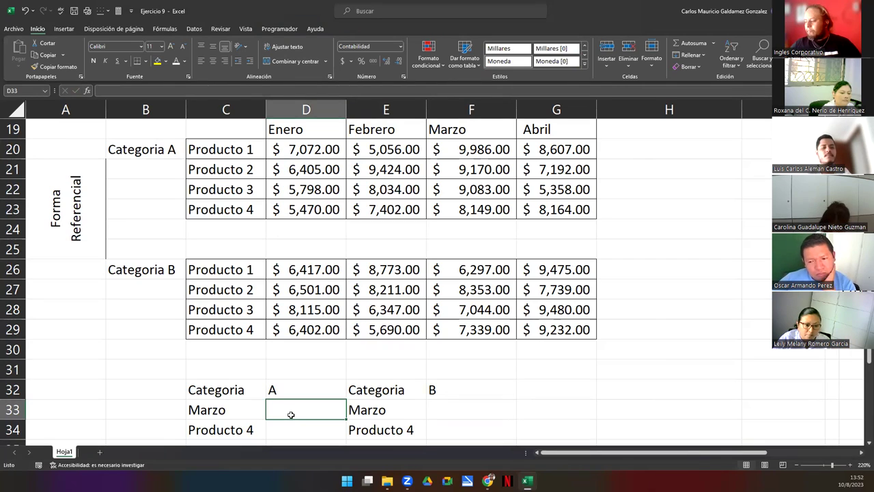
pyautogui.write('=')
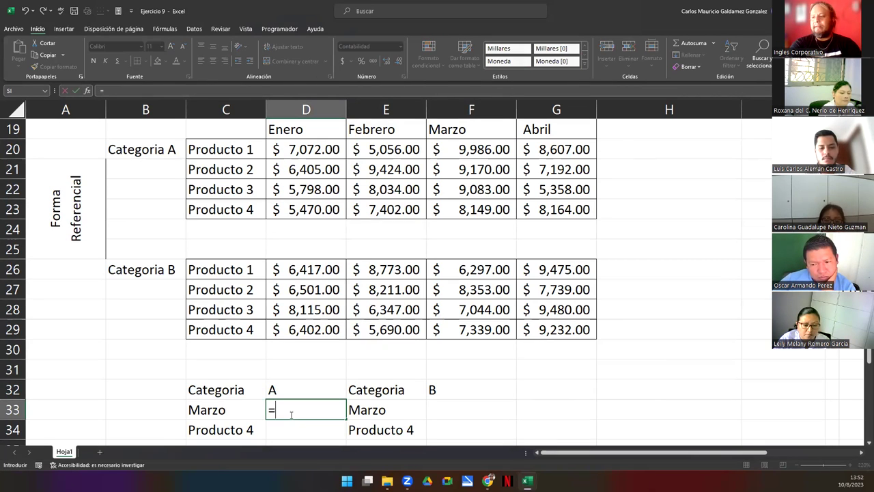
pyautogui.write('indic')
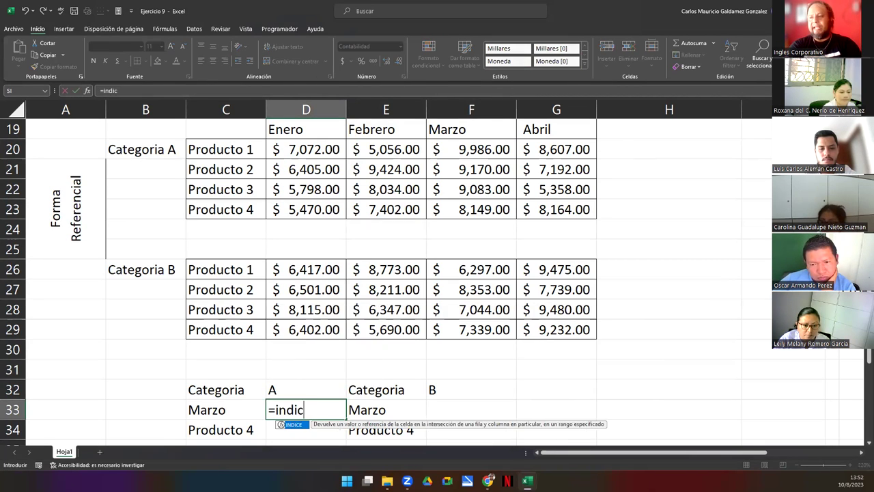
pyautogui.press('Tab')
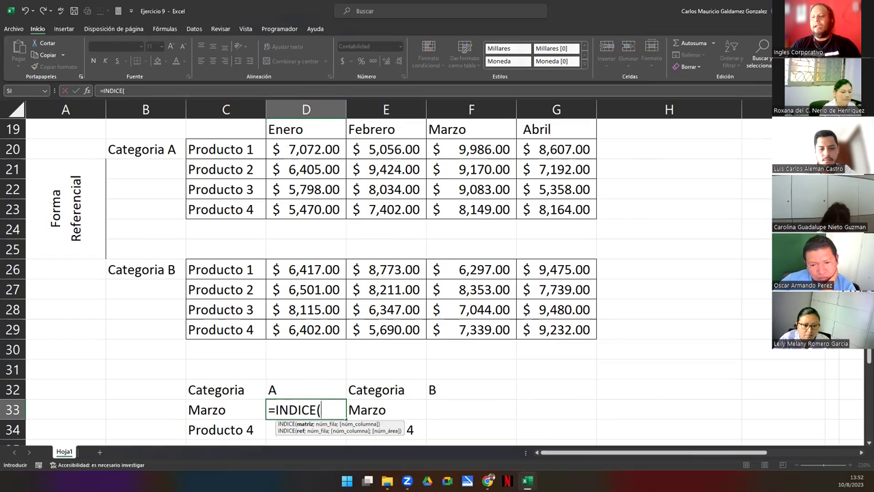
pyautogui.write('(')
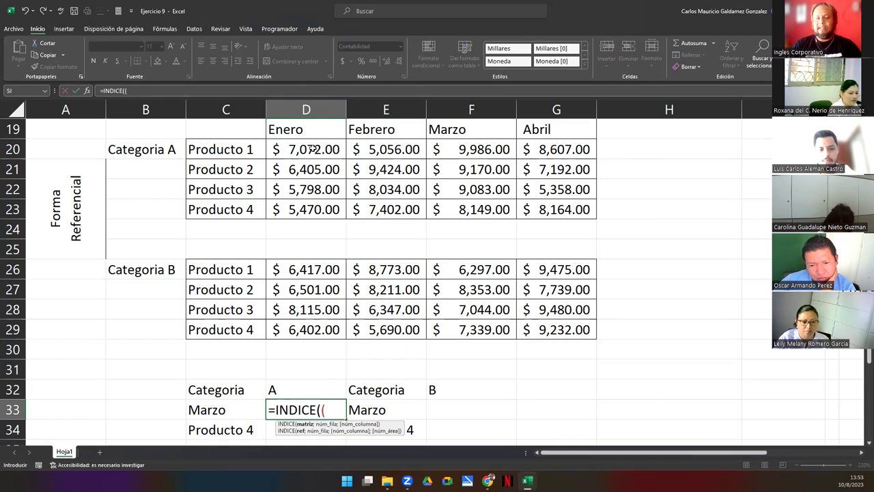
pyautogui.moveTo(310, 149); pyautogui.dragTo(591, 210)
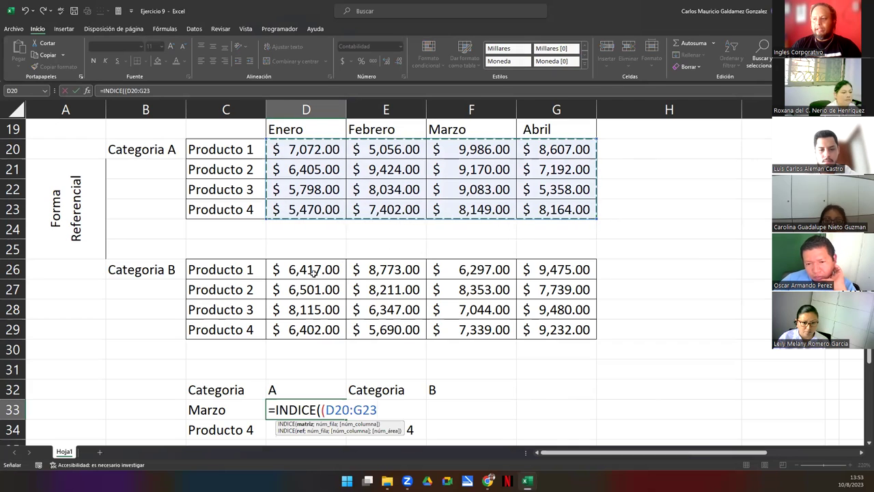
pyautogui.write(';')
pyautogui.moveTo(312, 272); pyautogui.dragTo(541, 329)
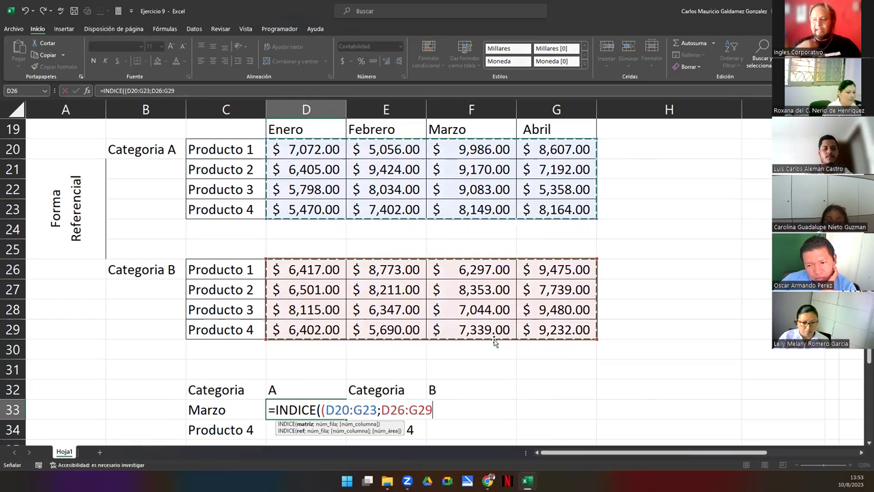
pyautogui.write(')')
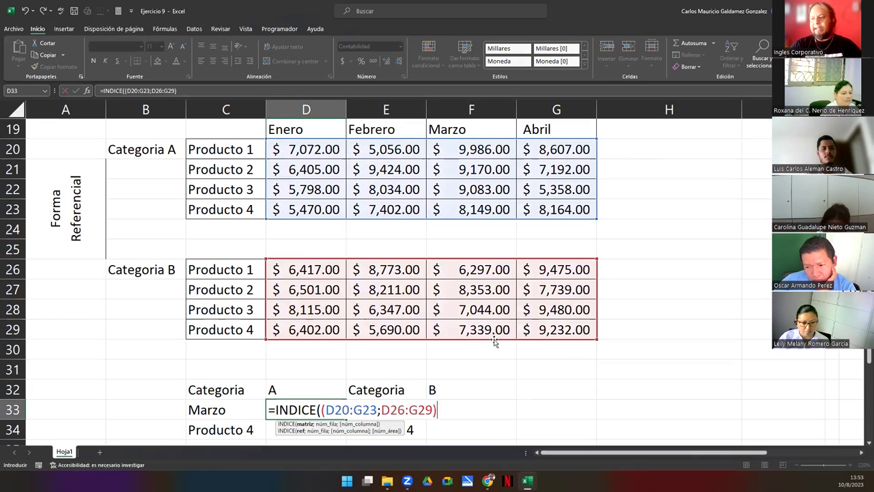
# Complete the D33 formula with row 4, column 3 and area 1, giving =INDICE((D20:G23;D26:G29);4;3;1)
pyautogui.write(';')
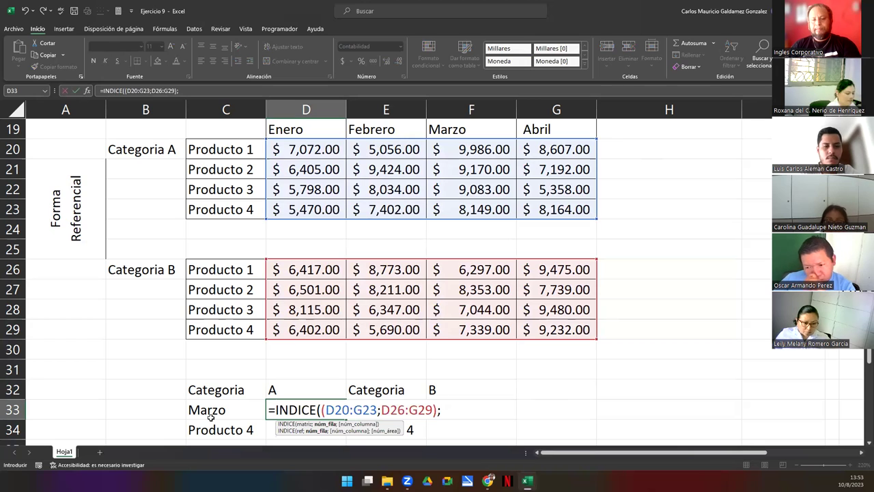
pyautogui.write('4')
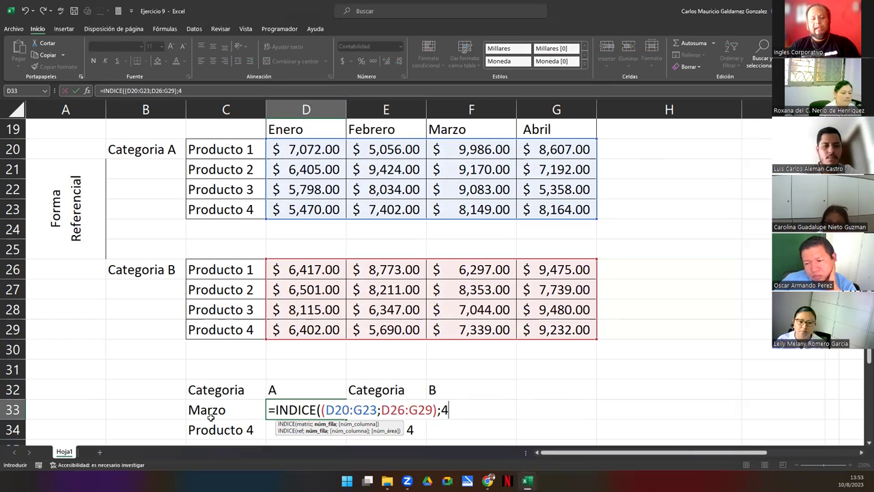
pyautogui.write(';3')
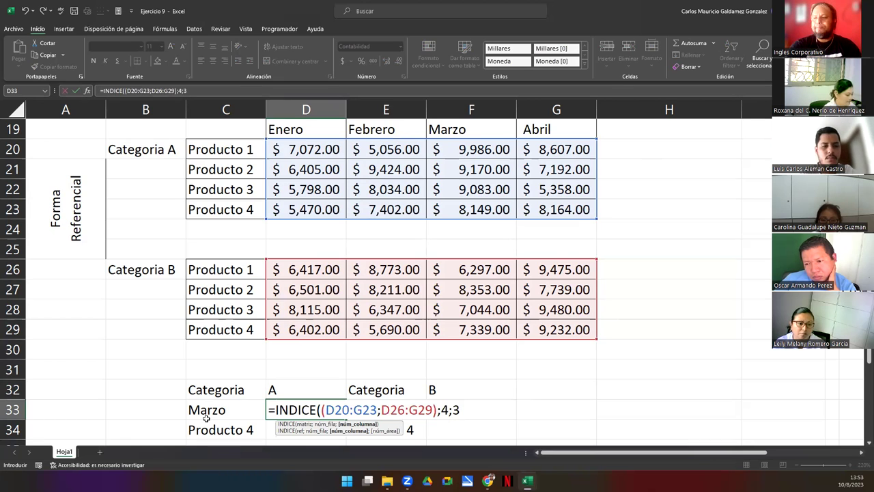
pyautogui.write(')')
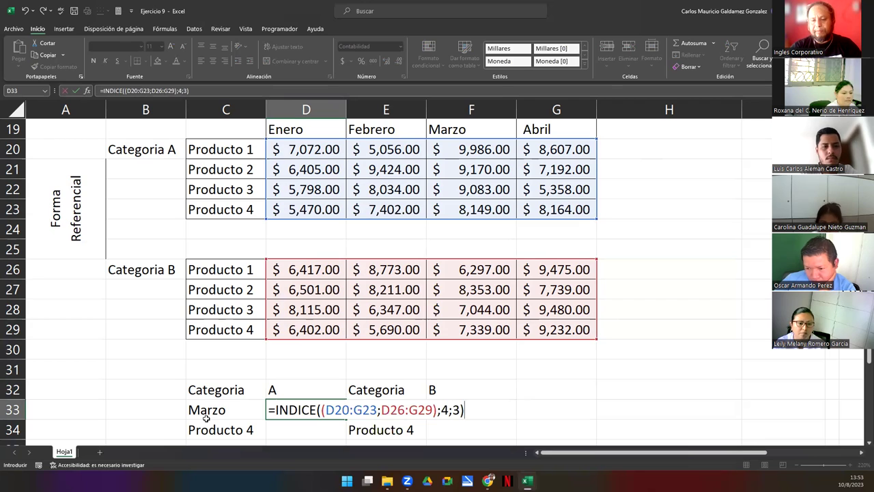
pyautogui.press('BackSpace')
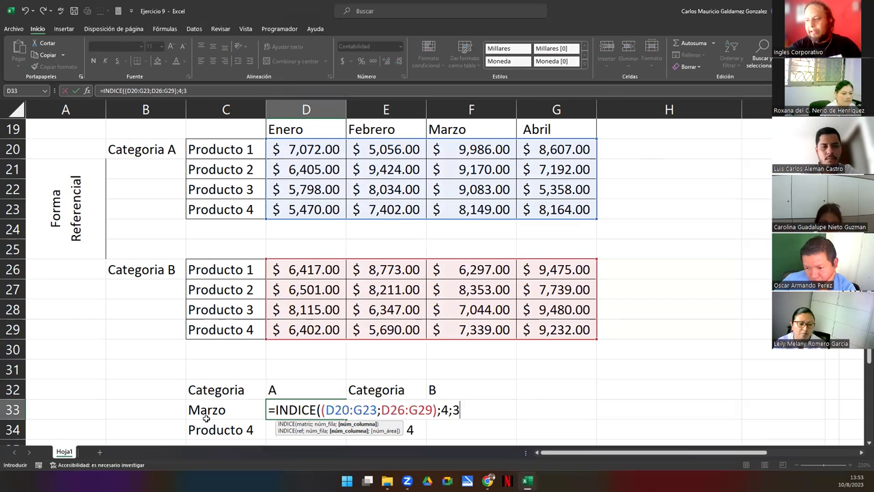
pyautogui.write(';')
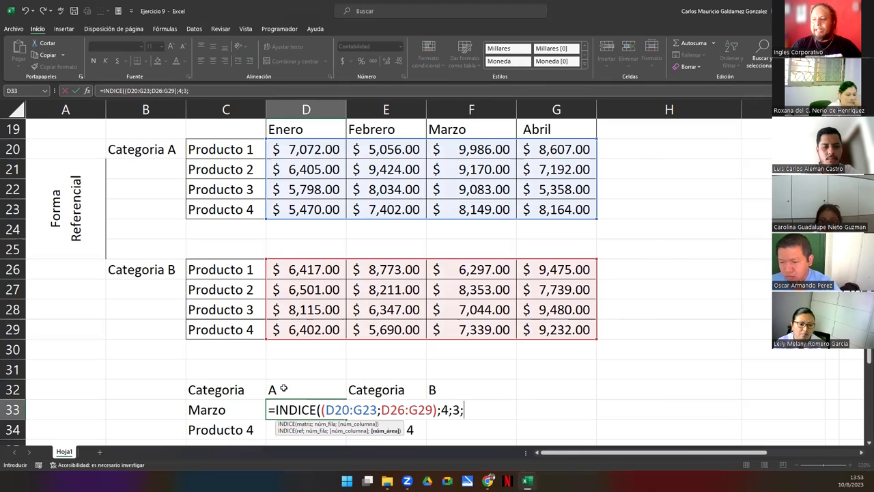
pyautogui.moveTo(378, 410); pyautogui.dragTo(327, 410)
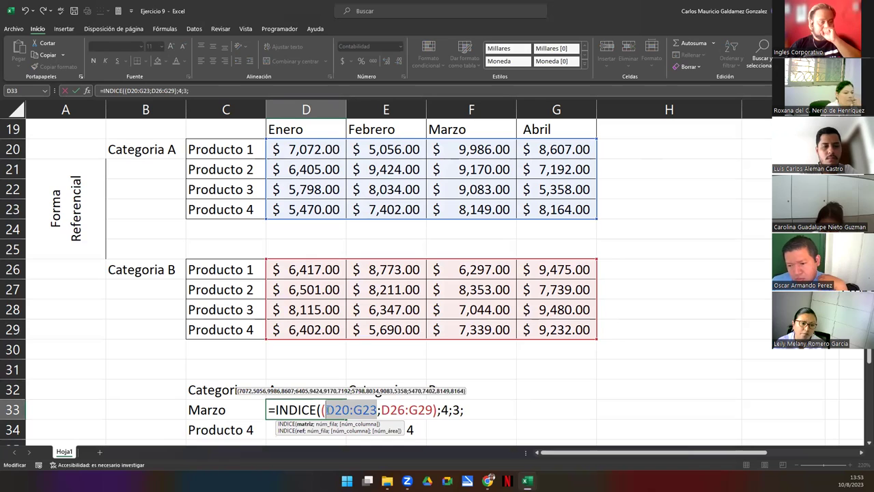
pyautogui.click(470, 409)
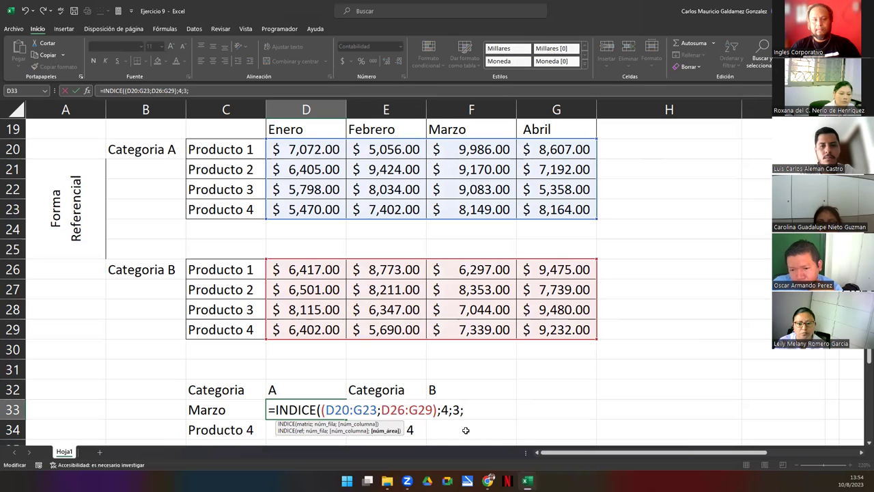
pyautogui.write('1')
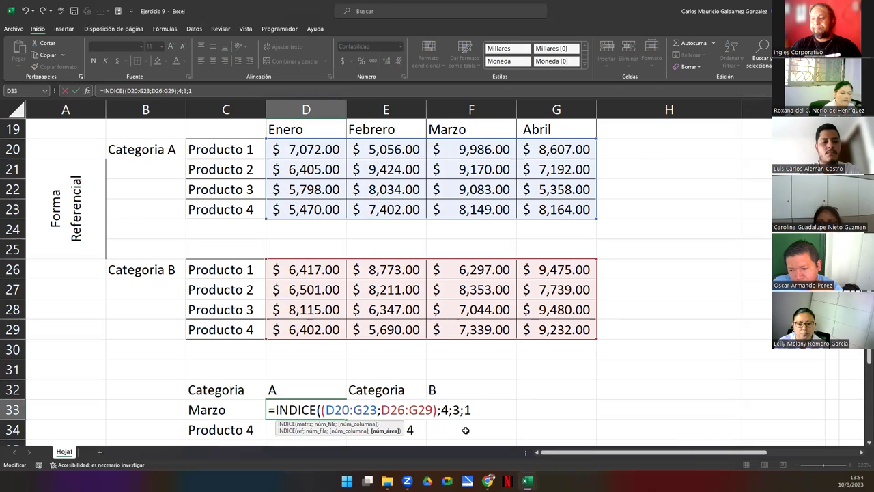
pyautogui.write(')')
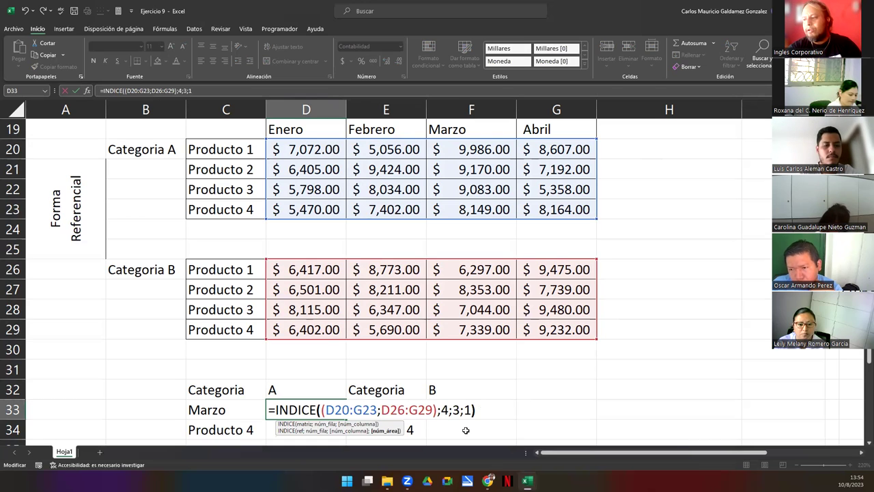
pyautogui.press('Return')
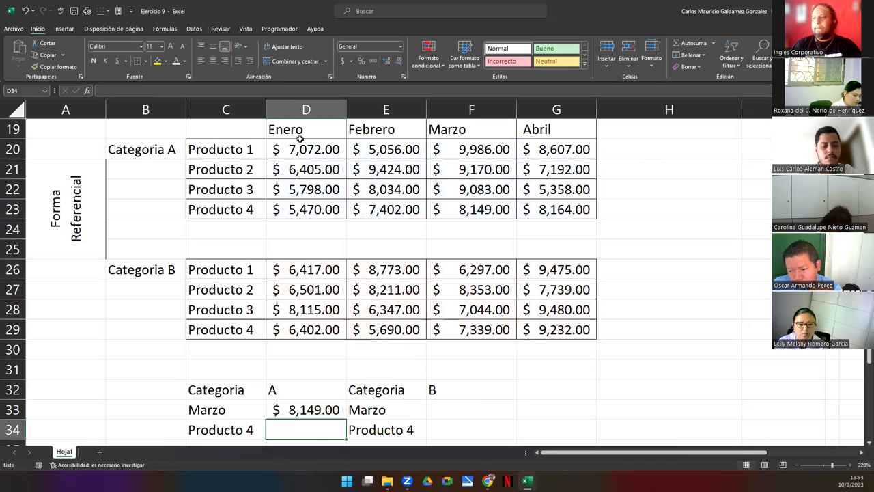
# Check the D33 result by highlighting column F and row 23 and locating their intersection at F23
pyautogui.click(466, 111)
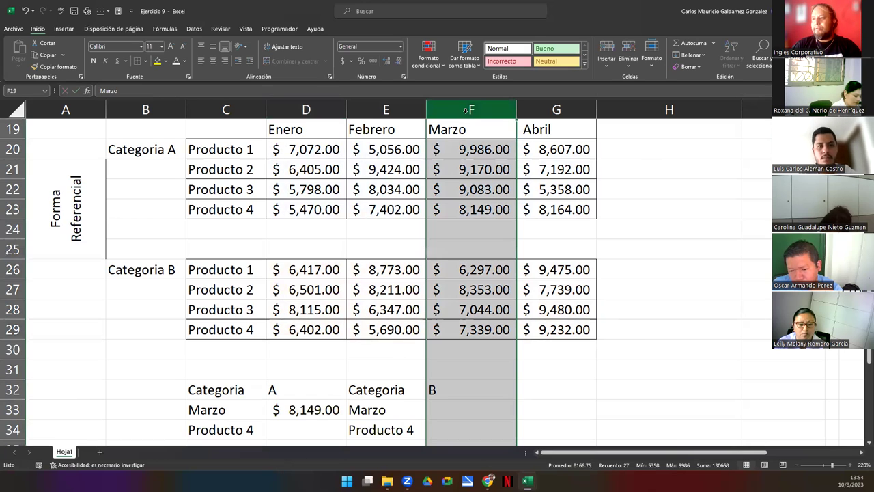
pyautogui.keyDown('ctrl'); pyautogui.click(9, 210); pyautogui.keyUp('ctrl')
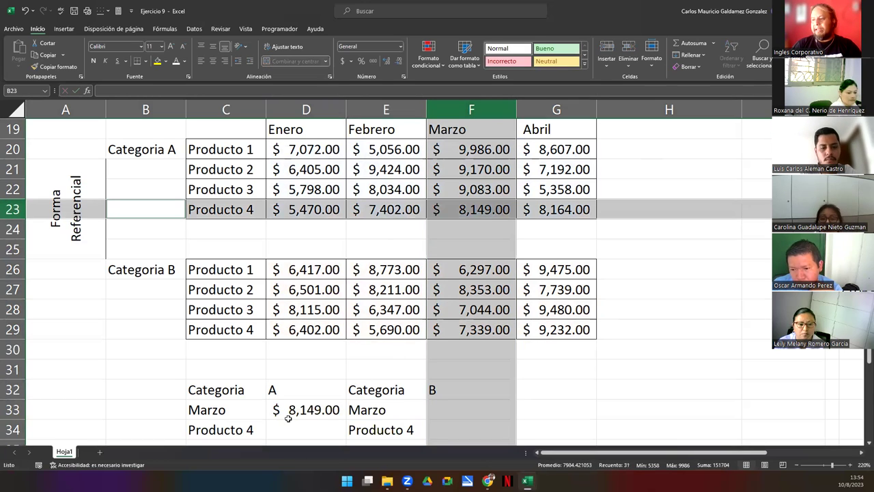
pyautogui.click(465, 209)
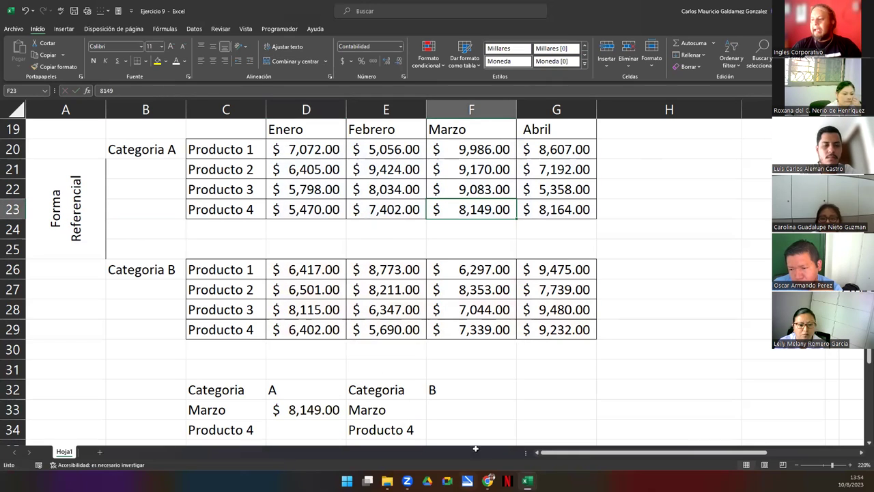
pyautogui.click(450, 412)
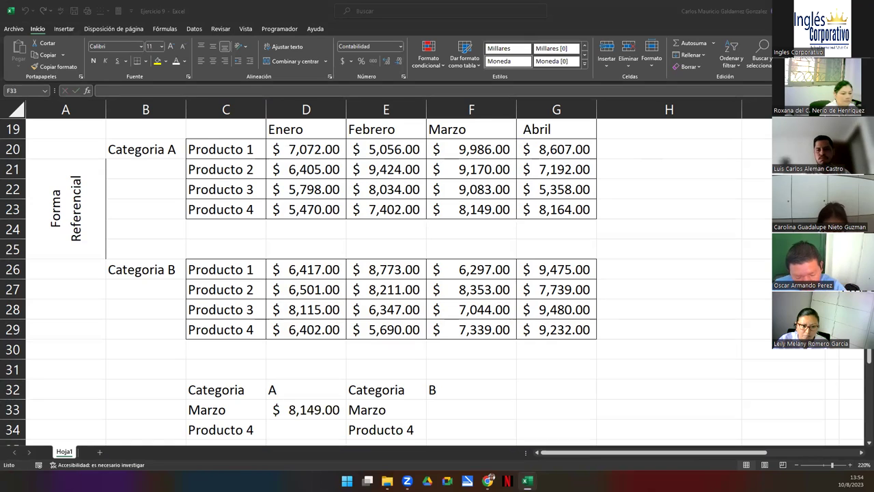
# Review the parenthesised double-range reference in the D33 formula, then leave it as is and select F33
pyautogui.doubleClick(298, 412)
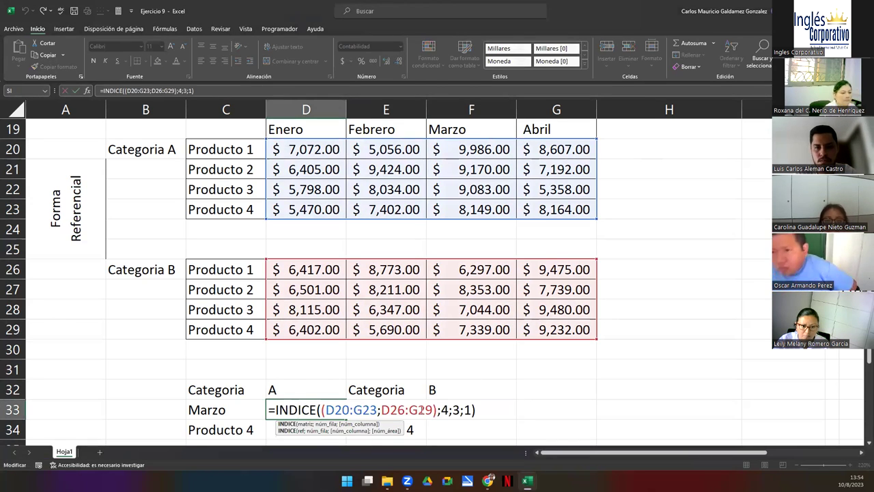
pyautogui.moveTo(322, 409); pyautogui.dragTo(438, 409)
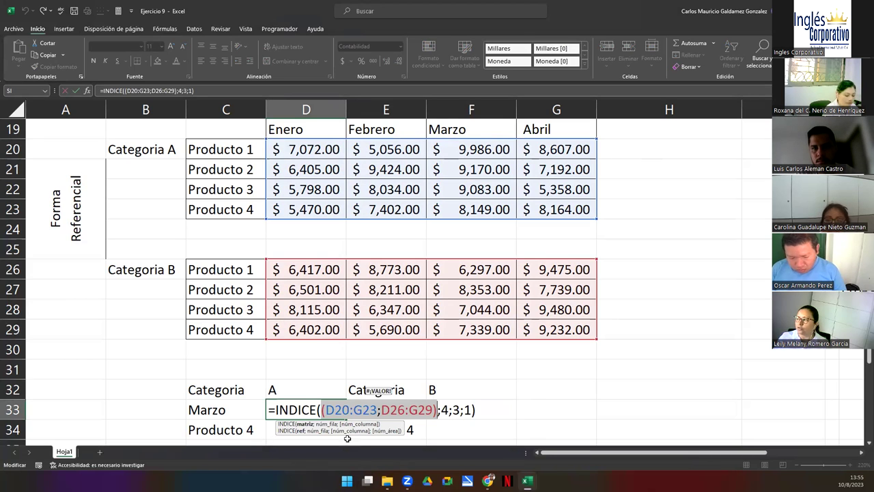
pyautogui.click(322, 410)
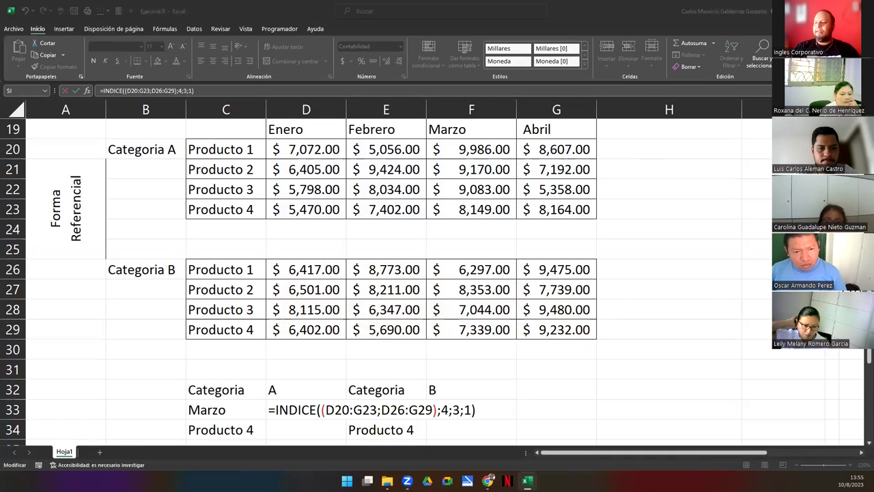
pyautogui.click(532, 407)
pyautogui.press('Return')
pyautogui.click(497, 407)
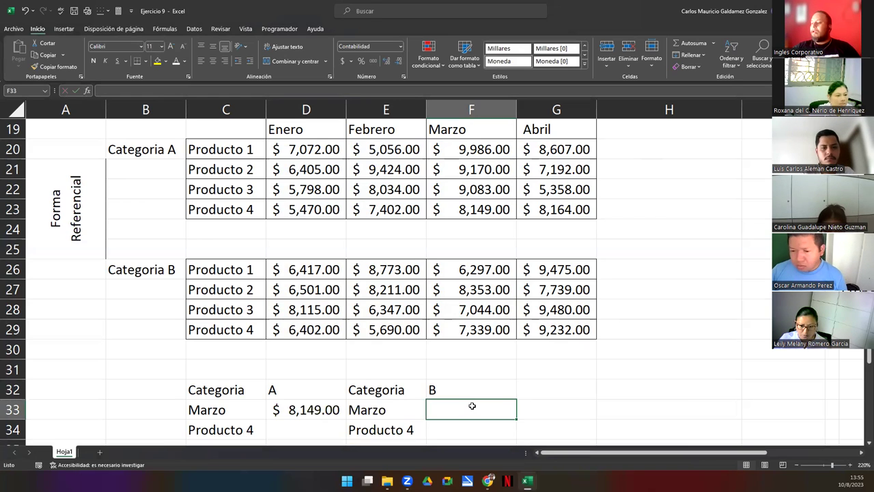
# Copy the D33 formula into F33 and move its two references back to D20:G23 and D26:G29
pyautogui.click(302, 411)
pyautogui.hotkey('ctrl', 'c')
pyautogui.click(454, 410)
pyautogui.hotkey('ctrl', 'v')
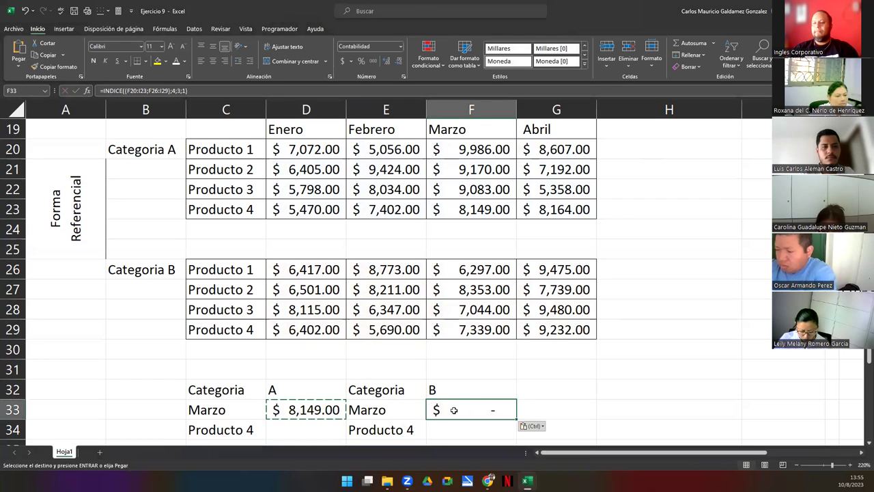
pyautogui.press('F2')
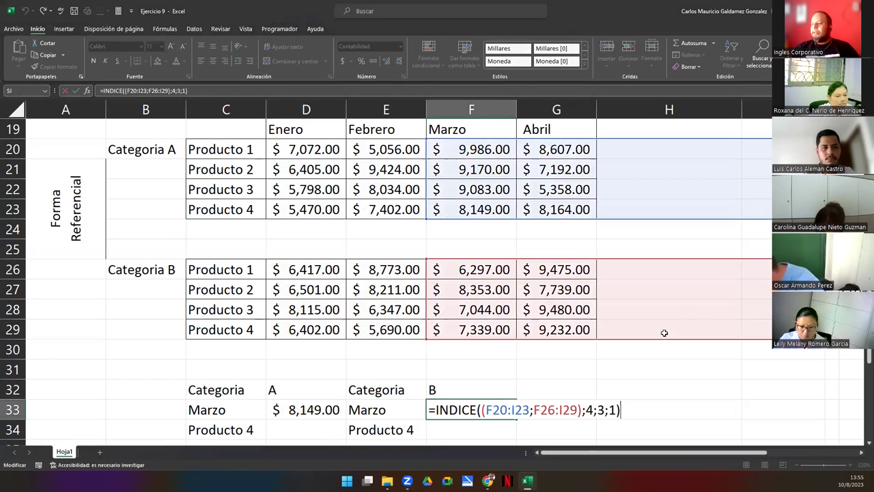
pyautogui.moveTo(659, 338); pyautogui.dragTo(513, 329)
pyautogui.moveTo(632, 220); pyautogui.dragTo(512, 243)
# Set the area number in the F33 formula to 2 so it reads =INDICE((D20:G23;D26:G29);4;3;2)
pyautogui.doubleClick(627, 410)
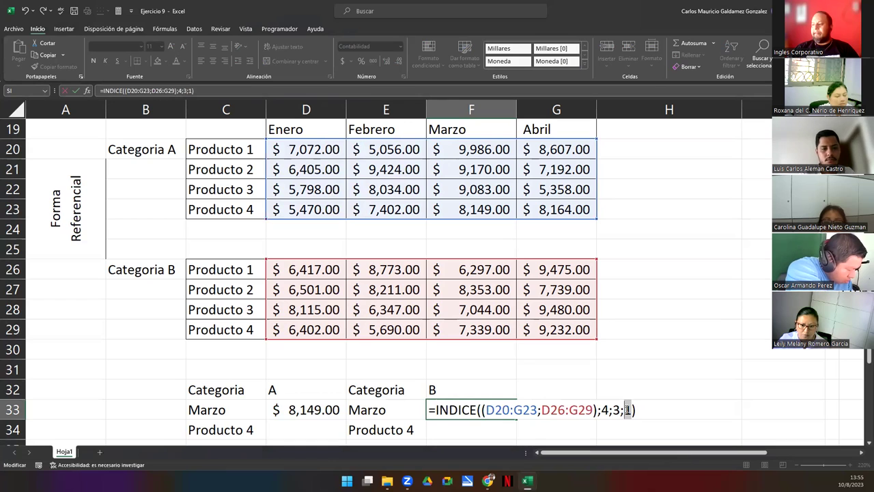
pyautogui.write('2')
pyautogui.press('Return')
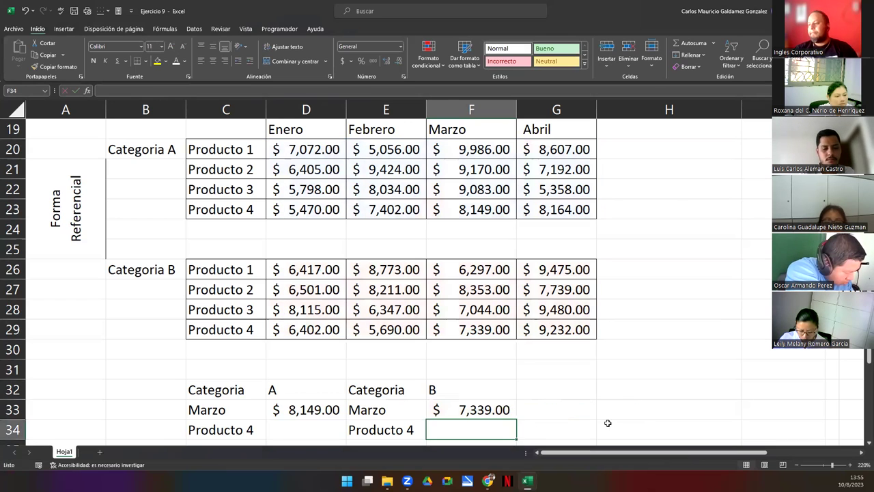
pyautogui.press('Up')
pyautogui.moveTo(526, 481)
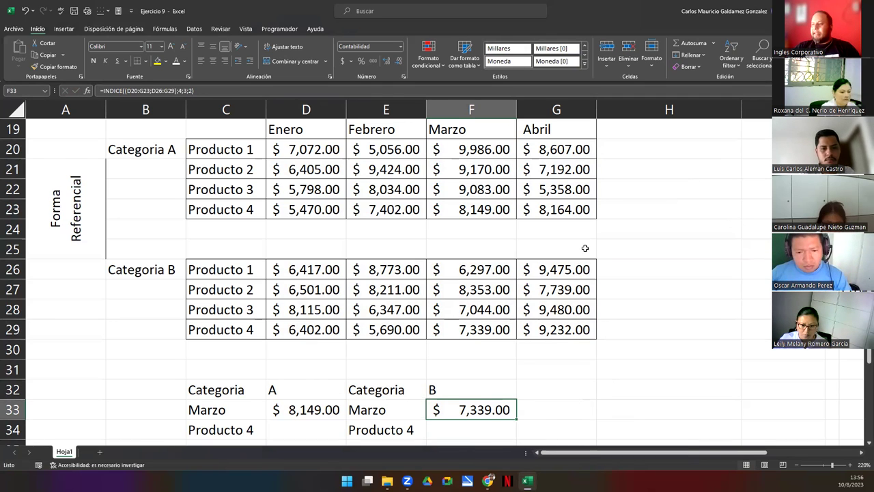
# Examine the Categoria A practice lookups: Febrero of Producto 2 with result cell L21 and Enero of Producto 3 with result cell L26
pyautogui.click(411, 291)
pyautogui.keyDown('ctrl'); pyautogui.scroll(-3, 416, 306); pyautogui.keyUp('ctrl')
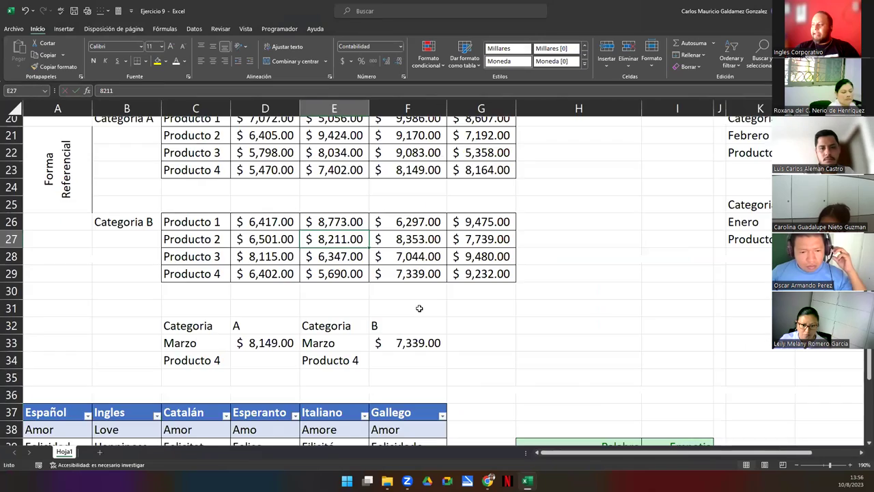
pyautogui.keyDown('ctrl'); pyautogui.scroll(-2, 420, 308); pyautogui.keyUp('ctrl')
pyautogui.scroll(8, 708, 289)
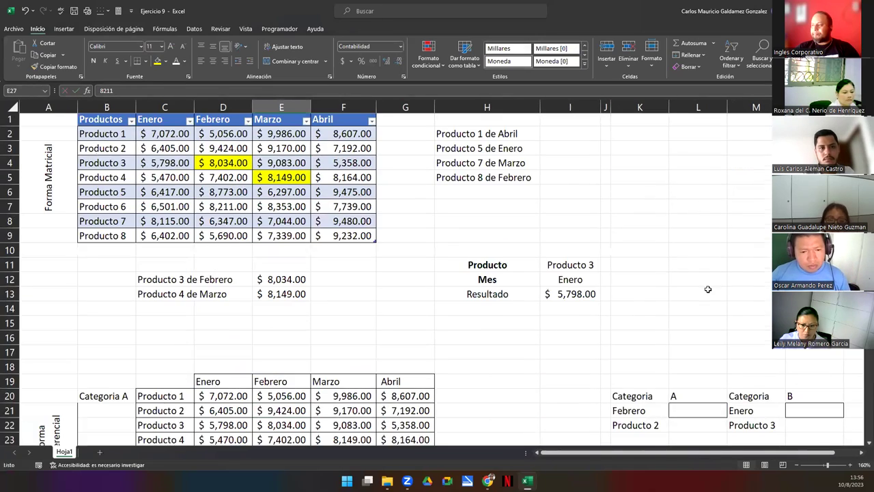
pyautogui.scroll(-5, 712, 334)
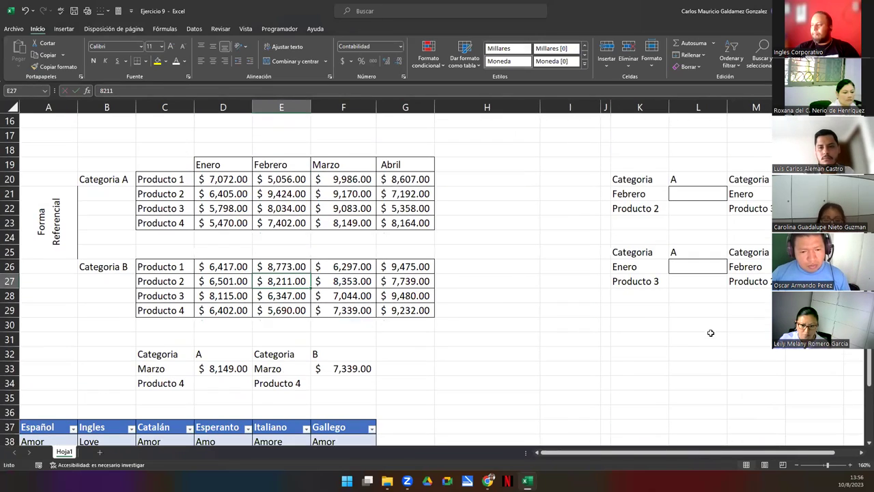
pyautogui.click(861, 454)
pyautogui.click(861, 454)
pyautogui.moveTo(523, 180); pyautogui.dragTo(565, 210)
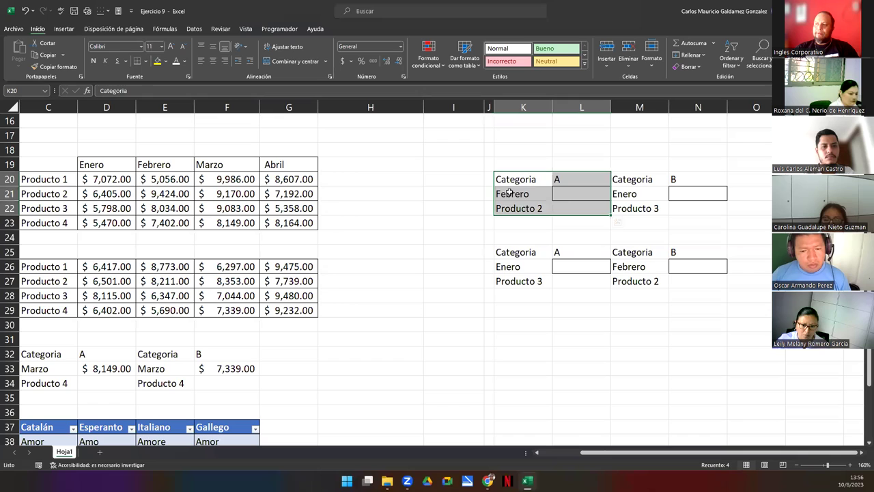
pyautogui.click(580, 196)
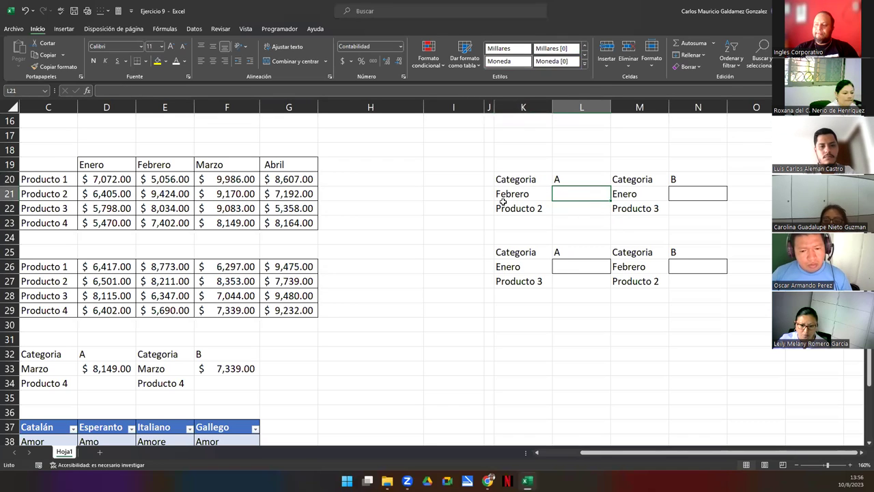
pyautogui.click(524, 211)
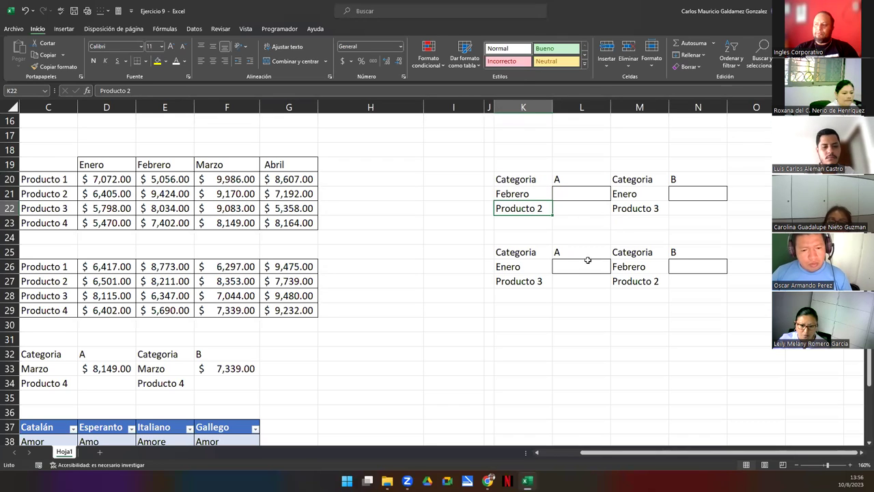
pyautogui.click(508, 267)
pyautogui.click(526, 282)
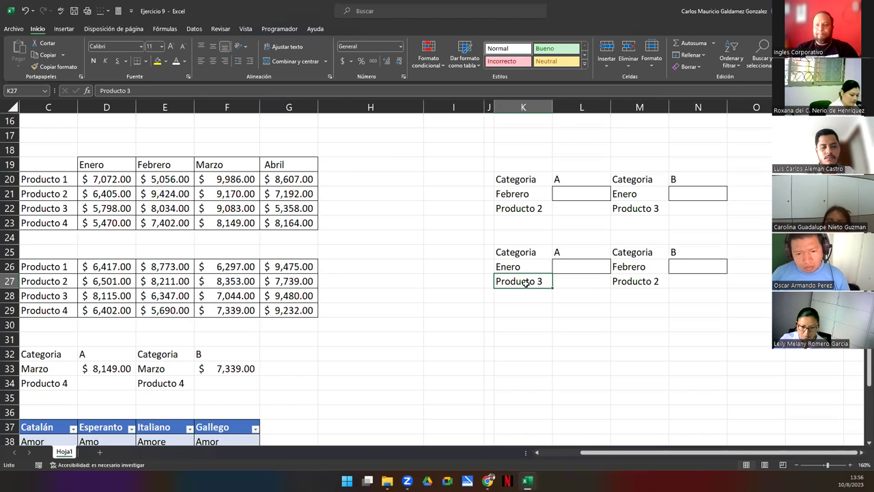
# Examine the Categoria B practice lookups with result cells N21 and N26, and go over all four empty result cells
pyautogui.moveTo(639, 178); pyautogui.dragTo(698, 205)
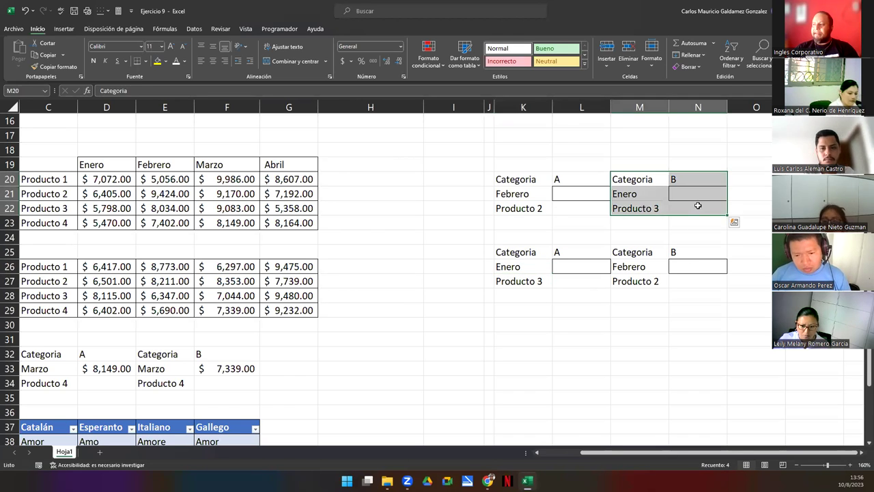
pyautogui.click(685, 198)
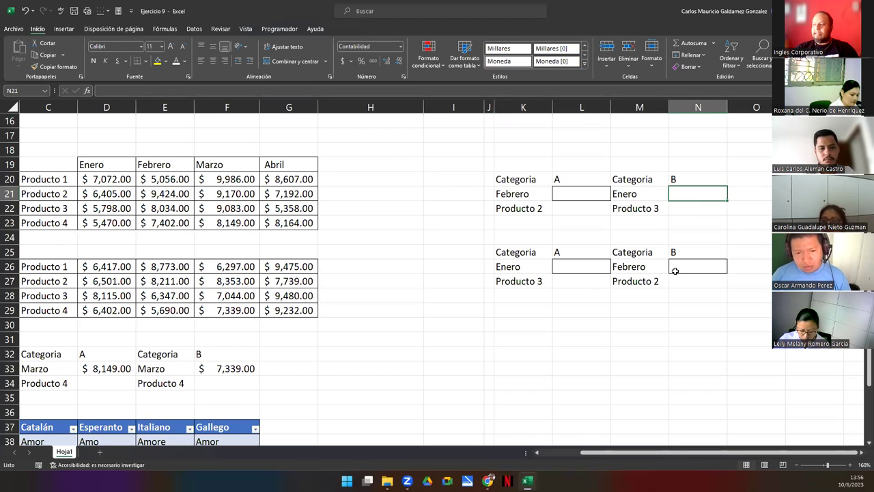
pyautogui.click(677, 270)
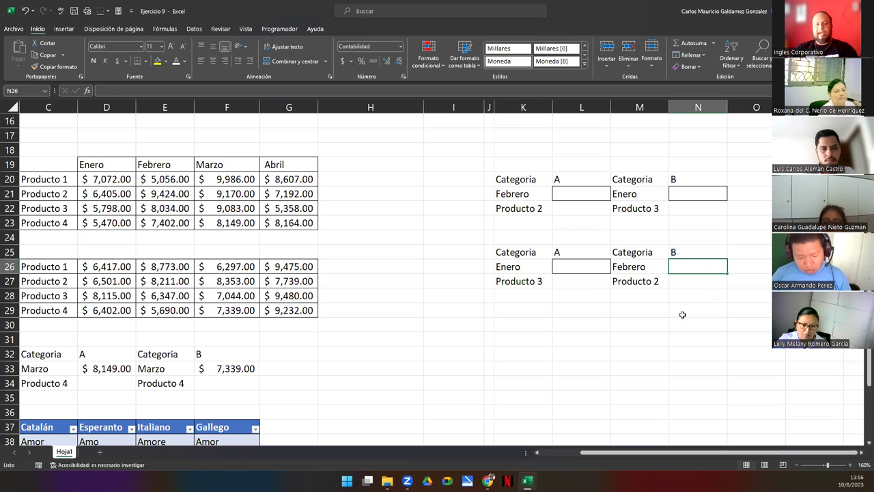
pyautogui.click(569, 191)
pyautogui.click(678, 194)
pyautogui.click(712, 266)
pyautogui.click(589, 269)
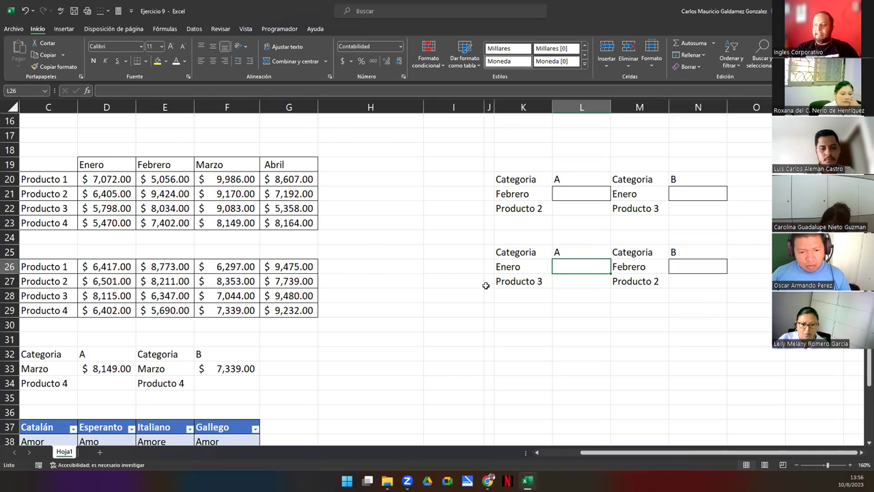
# Review the array-form practice lookups by selecting their empty result cells I2:I5 beside the product and month labels
pyautogui.scroll(5, 485, 286)
pyautogui.moveTo(460, 135); pyautogui.dragTo(460, 179)
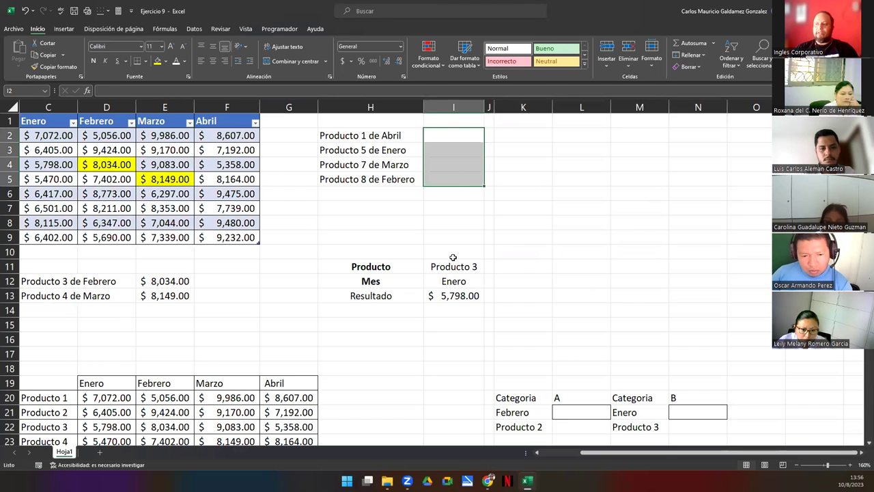
pyautogui.click(559, 456)
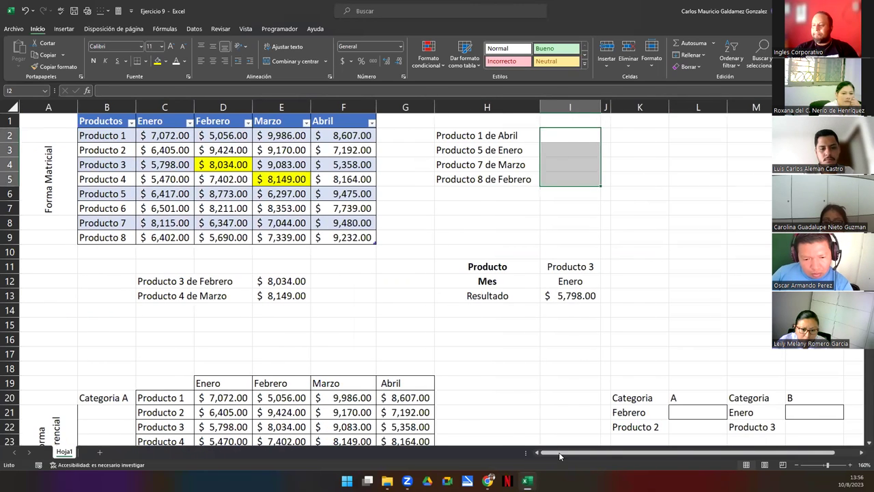
# Examine the translation table A37:F44 and the Palabra, Idioma and Traducción block in H39:I41
pyautogui.scroll(-5, 862, 370)
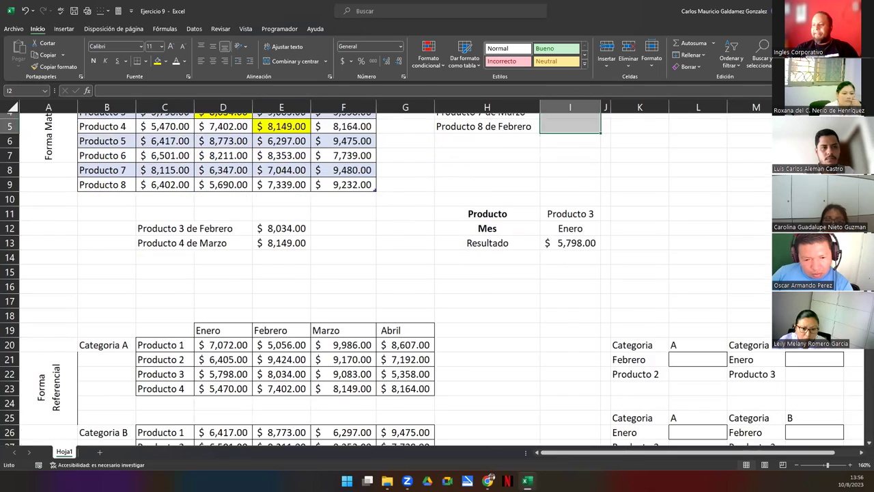
pyautogui.scroll(-3, 862, 369)
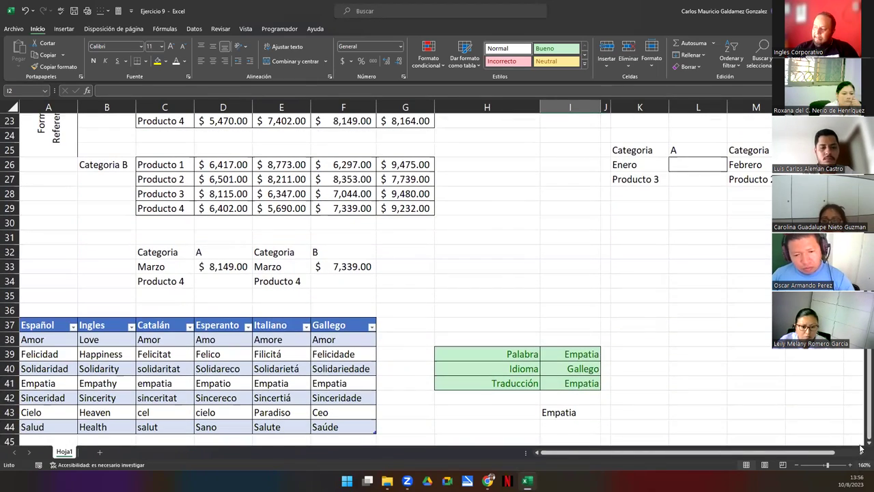
pyautogui.scroll(-3, 860, 445)
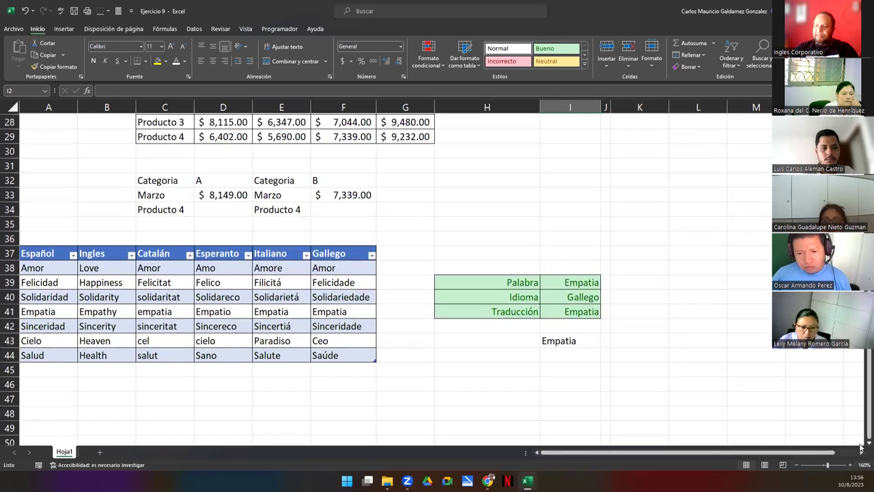
pyautogui.scroll(-1, 860, 445)
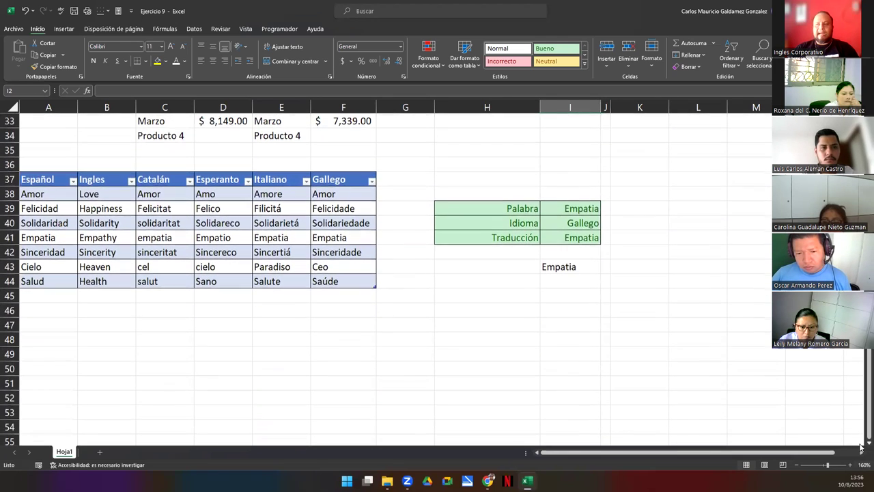
pyautogui.click(339, 357)
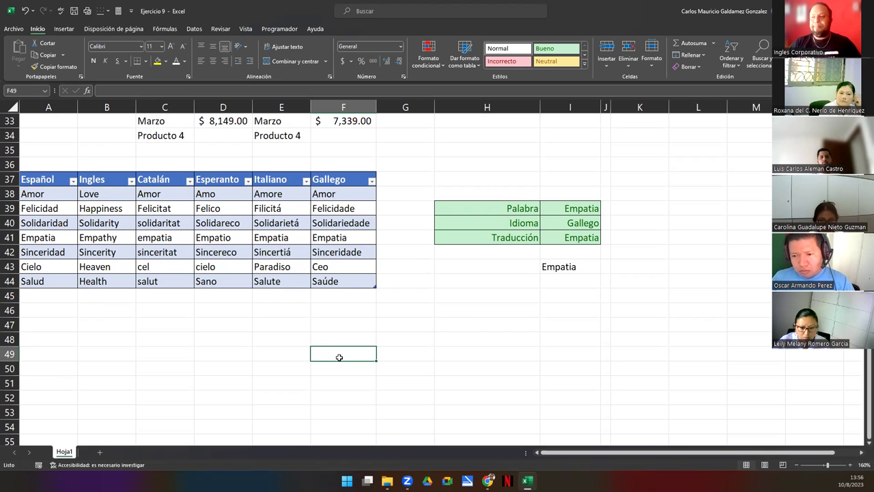
pyautogui.moveTo(44, 179); pyautogui.dragTo(331, 283)
pyautogui.moveTo(511, 207); pyautogui.dragTo(580, 248)
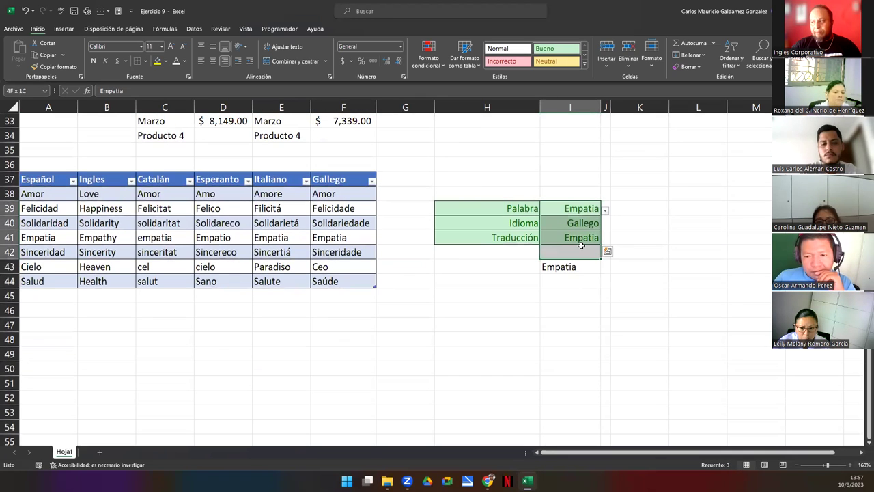
pyautogui.click(567, 293)
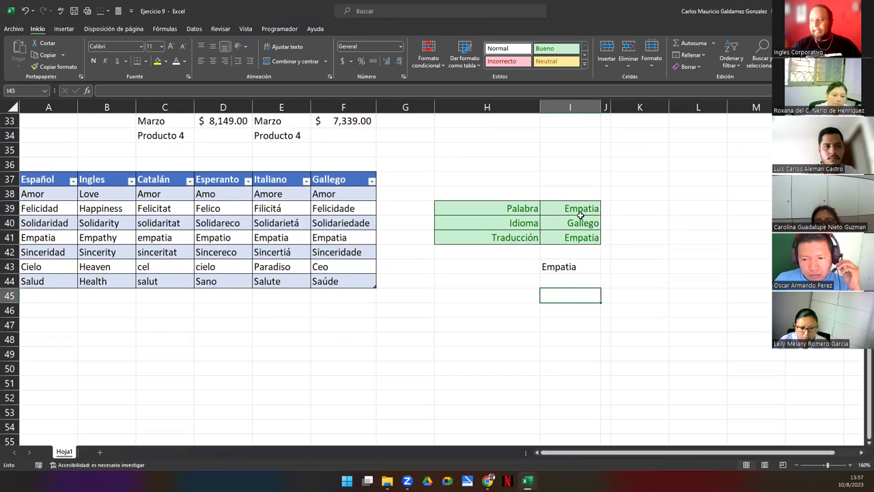
pyautogui.moveTo(574, 208); pyautogui.dragTo(575, 239)
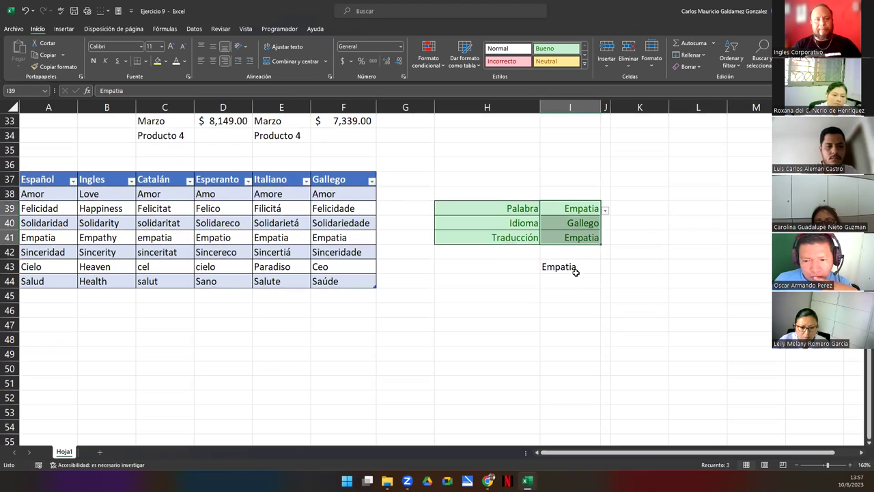
pyautogui.click(566, 338)
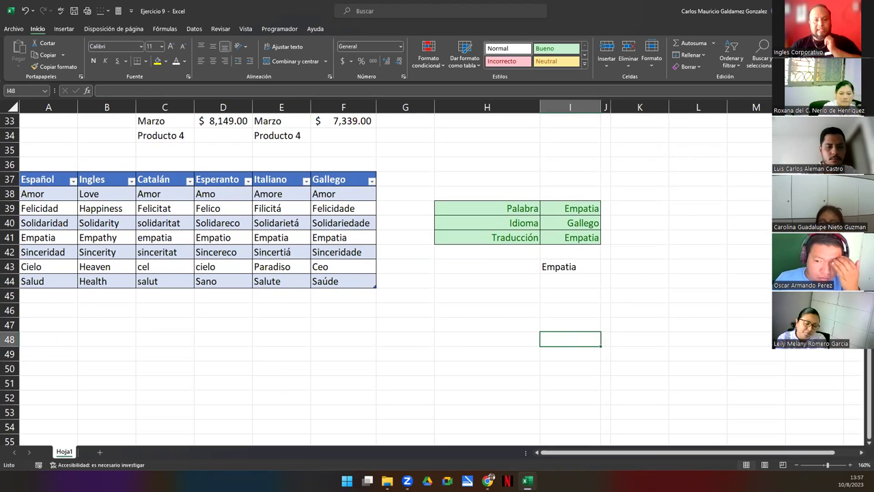
# Open Ejercicio 9.pdf from the exercises folder in File Explorer
pyautogui.click(387, 480)
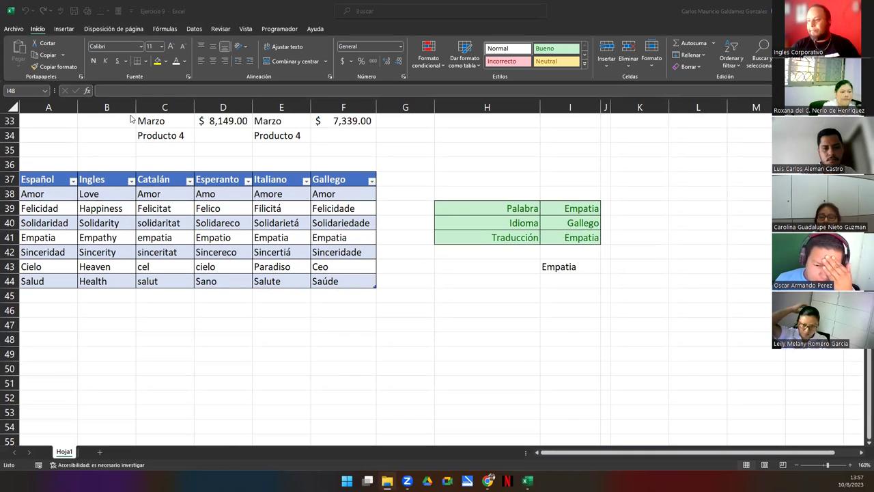
pyautogui.click(378, 282)
pyautogui.doubleClick(377, 282)
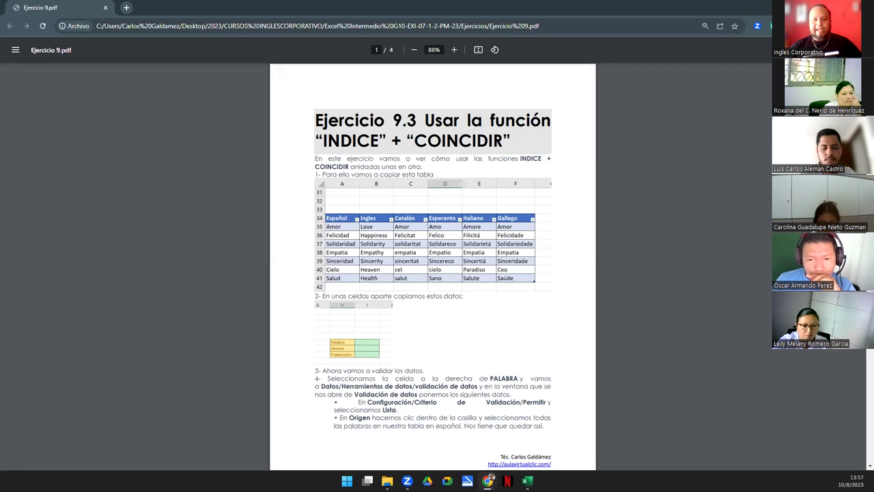
# Switch between Excel and the PDF to compare the translation table's header row 37 with the row shown in the exercise
pyautogui.hotkey('alt', 'Tab')
pyautogui.click(10, 179)
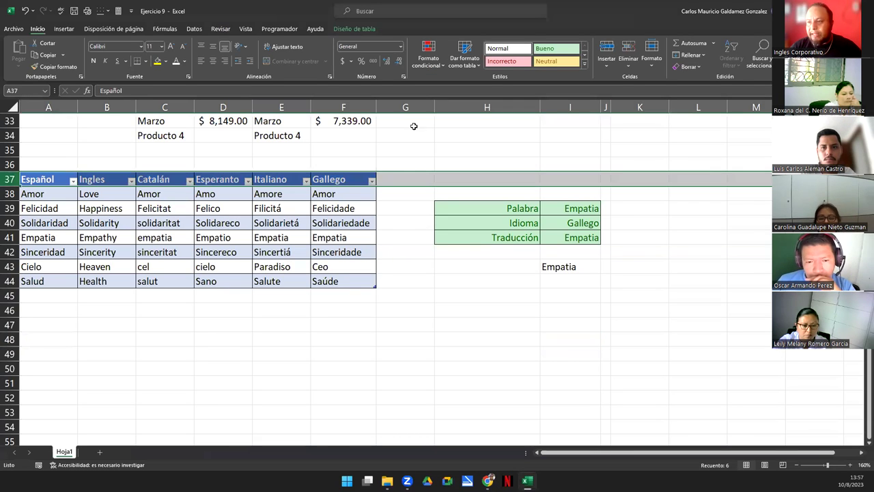
pyautogui.hotkey('alt', 'Tab')
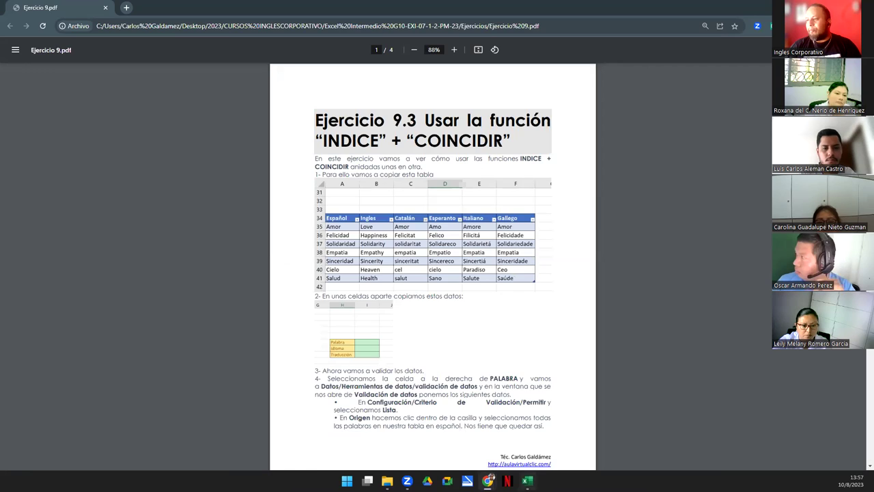
pyautogui.click(526, 479)
pyautogui.click(49, 199)
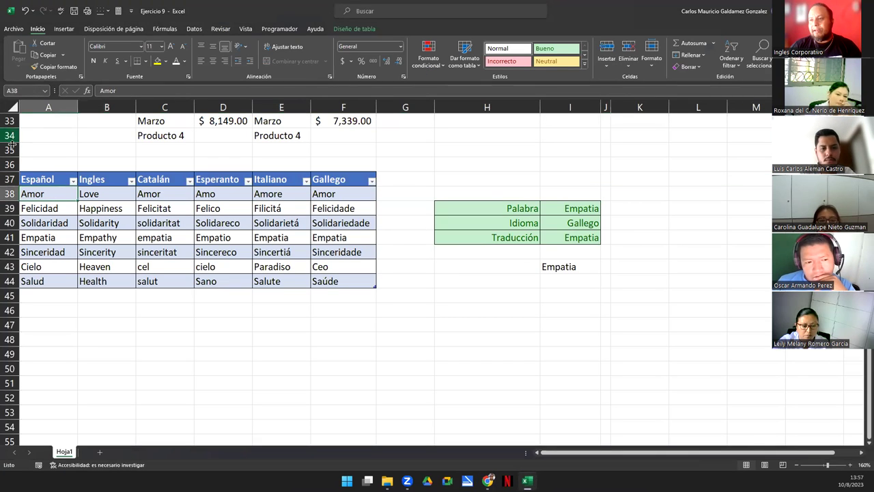
pyautogui.click(7, 181)
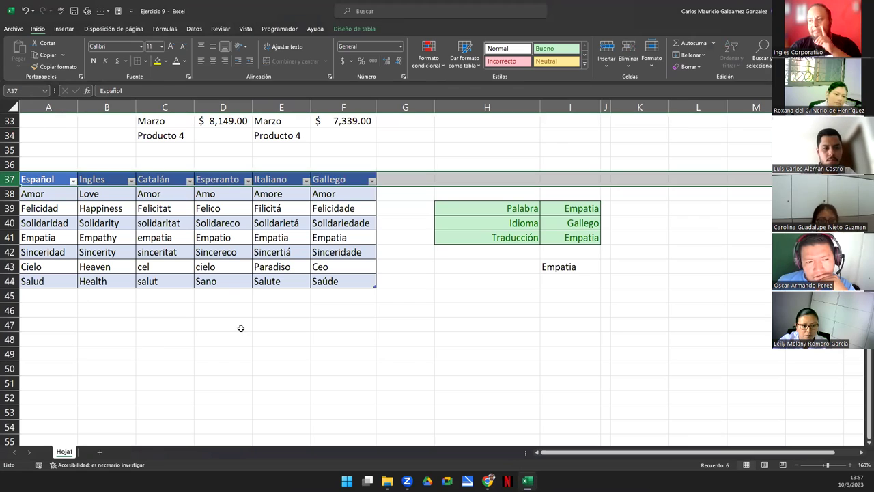
# Switch to the PDF and read the Ejercicio 9.3 instructions through page 3, then return to the title and highlight COINCIDIR
pyautogui.hotkey('alt', 'Tab')
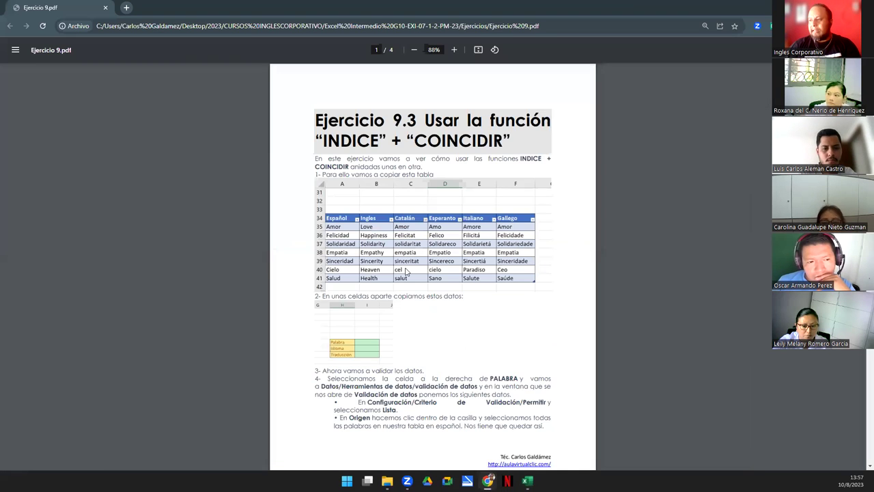
pyautogui.moveTo(314, 157); pyautogui.dragTo(440, 173)
pyautogui.scroll(-3, 441, 195)
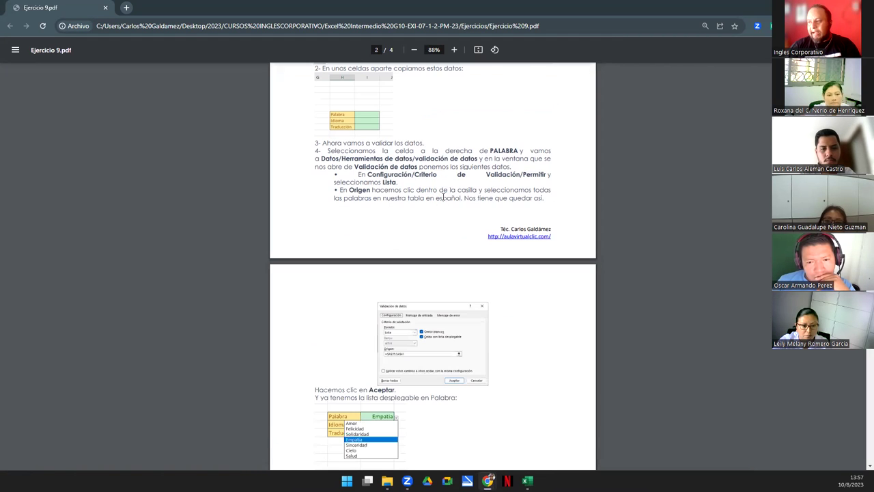
pyautogui.scroll(-3, 468, 244)
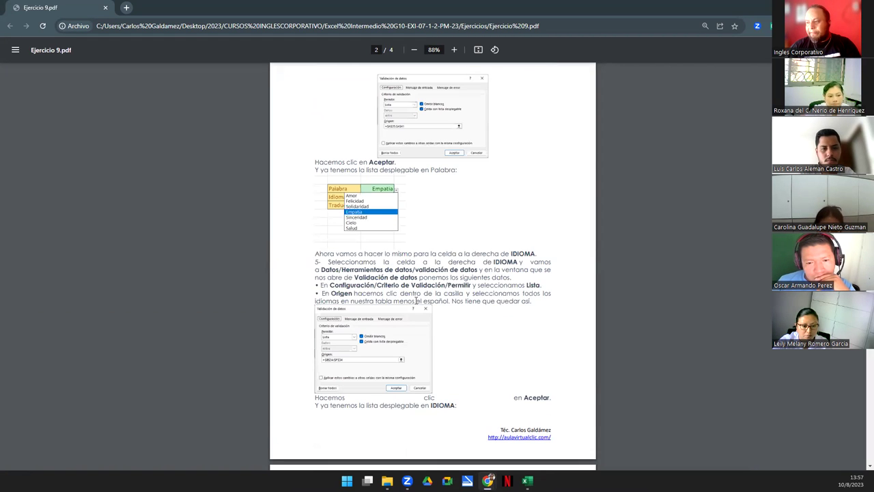
pyautogui.scroll(-3, 416, 301)
pyautogui.scroll(-3, 410, 280)
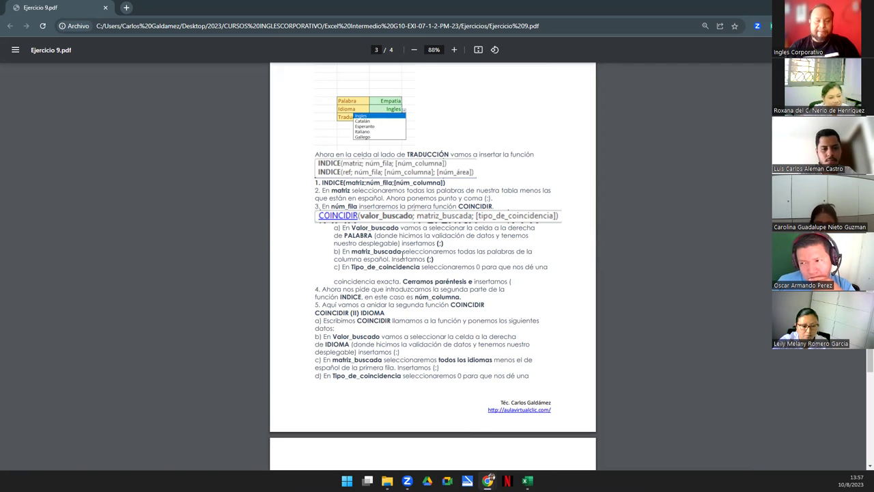
pyautogui.scroll(12, 404, 205)
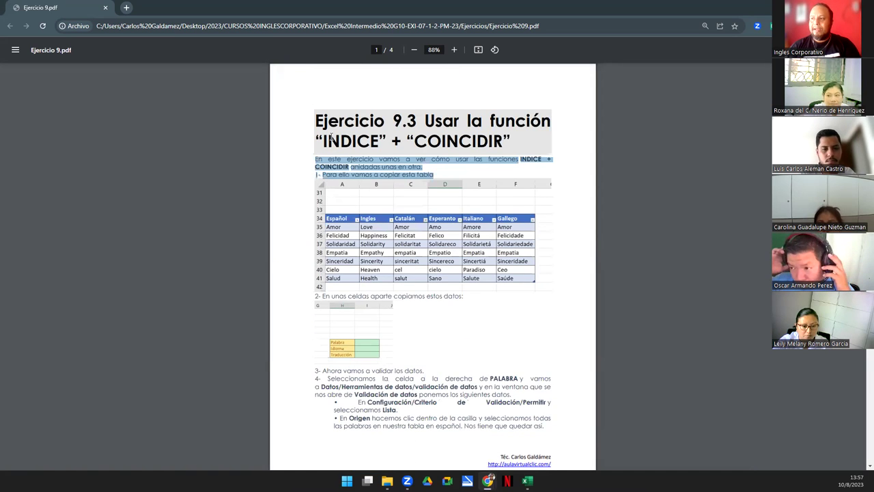
pyautogui.moveTo(320, 140); pyautogui.dragTo(506, 146)
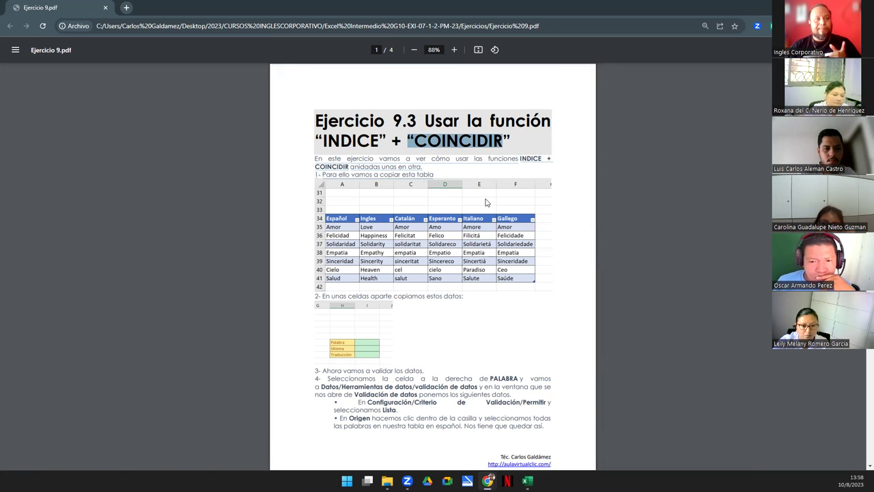
pyautogui.scroll(-1, 462, 272)
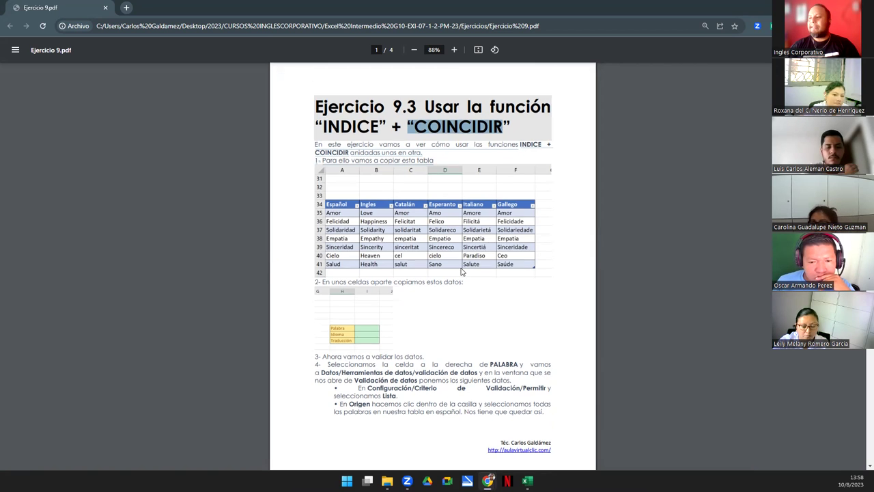
# Check the finished INDICE + COINCIDIR formulas on page 4 of the exercise PDF and switch back to the Ejercicio 9 workbook in Excel
pyautogui.scroll(-20, 462, 272)
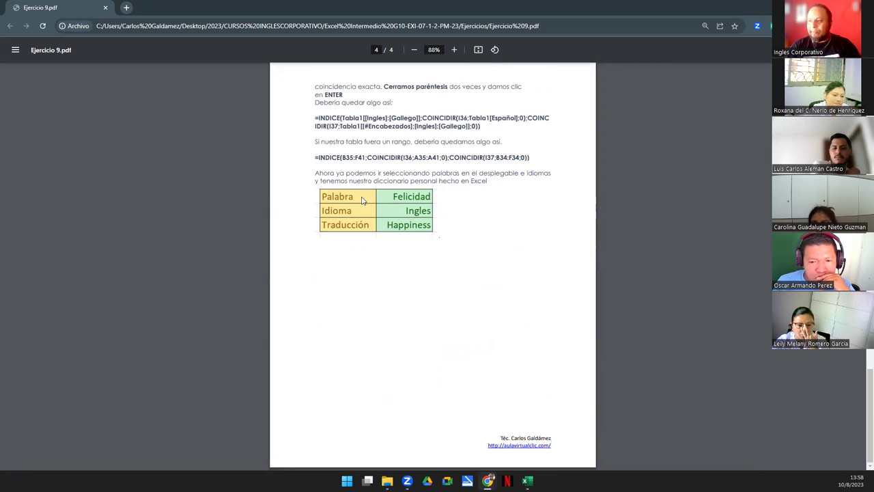
pyautogui.hotkey('alt', 'Tab')
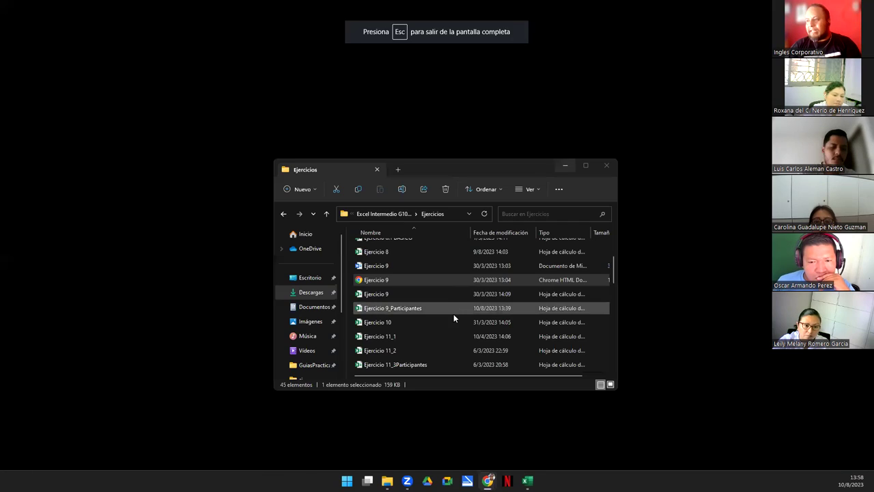
pyautogui.click(527, 480)
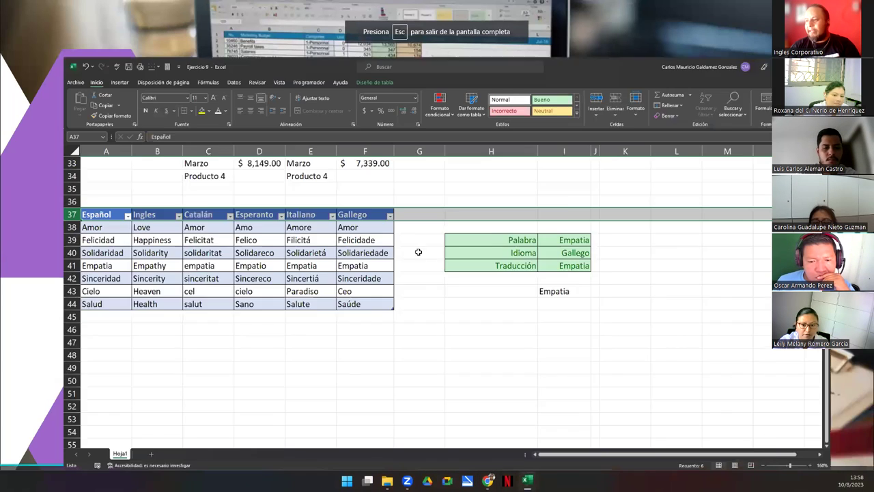
# Choose Amor as the Palabra in I39 and Esperanto as the Idioma in I40, and inspect the Traducción formula in I41
pyautogui.click(562, 209)
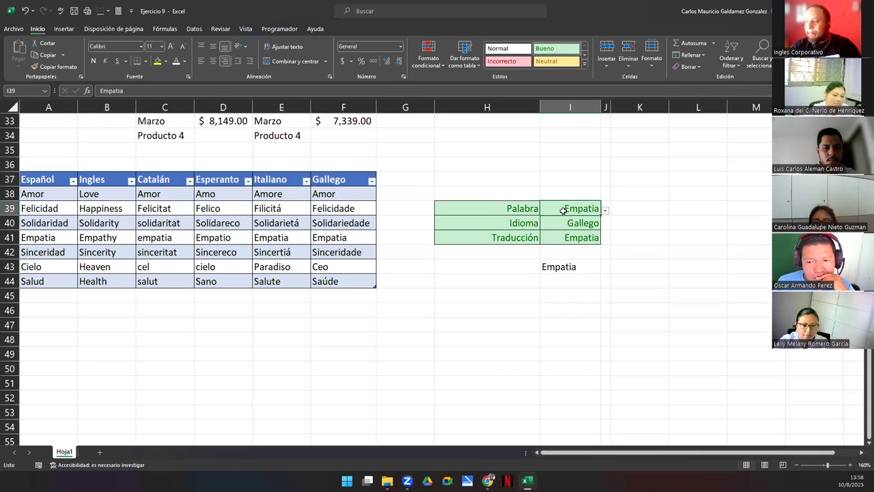
pyautogui.click(605, 210)
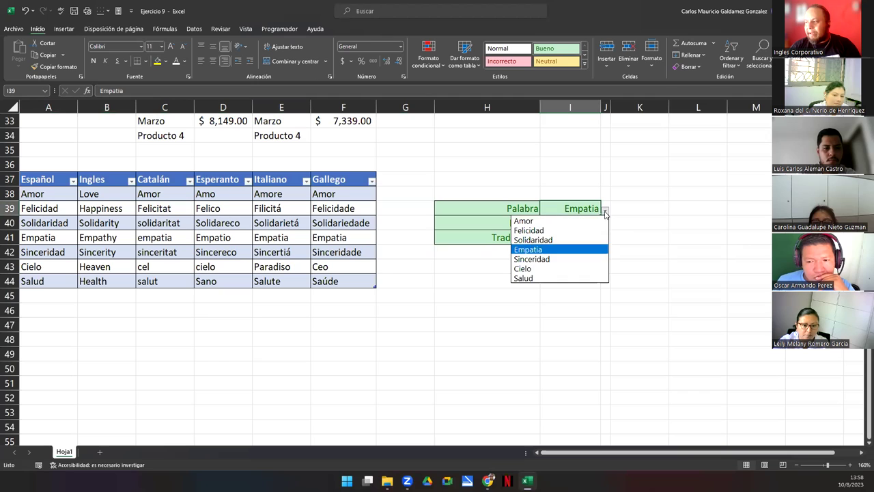
pyautogui.click(544, 225)
pyautogui.click(579, 223)
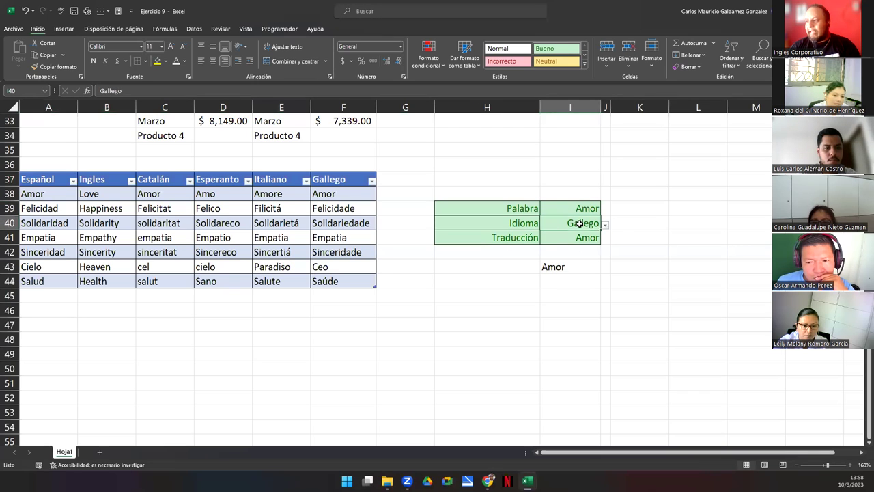
pyautogui.click(605, 226)
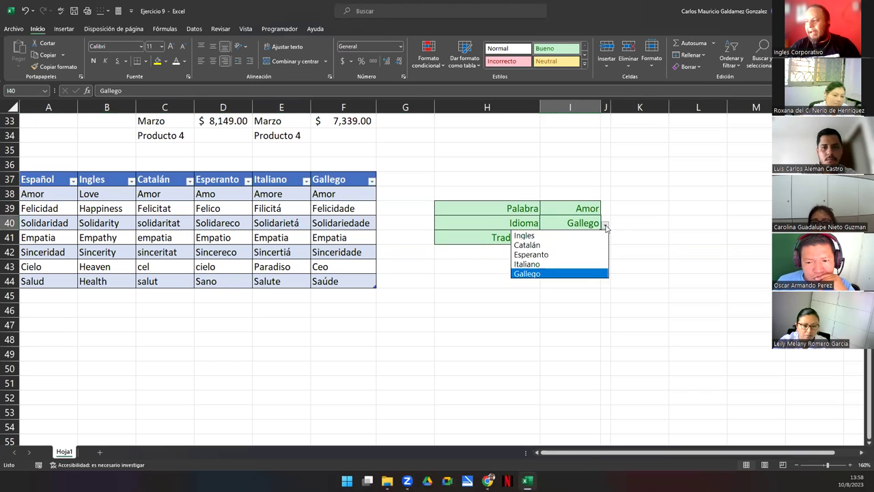
pyautogui.click(553, 255)
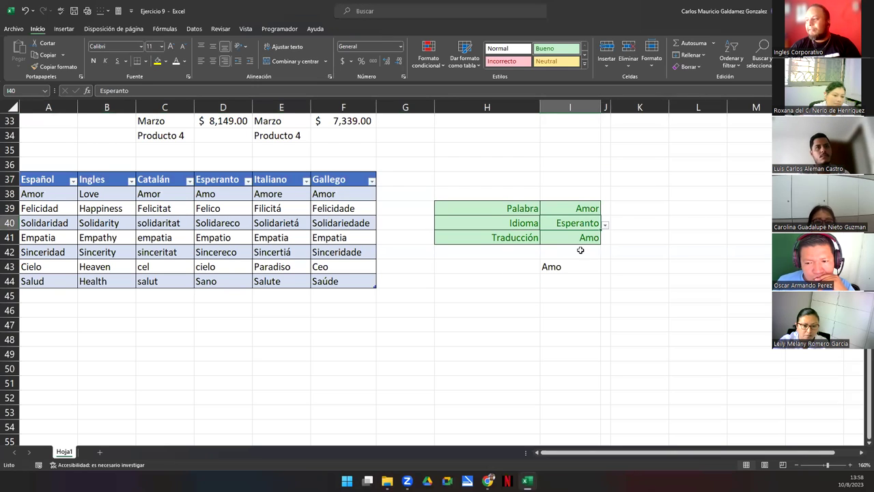
pyautogui.click(580, 236)
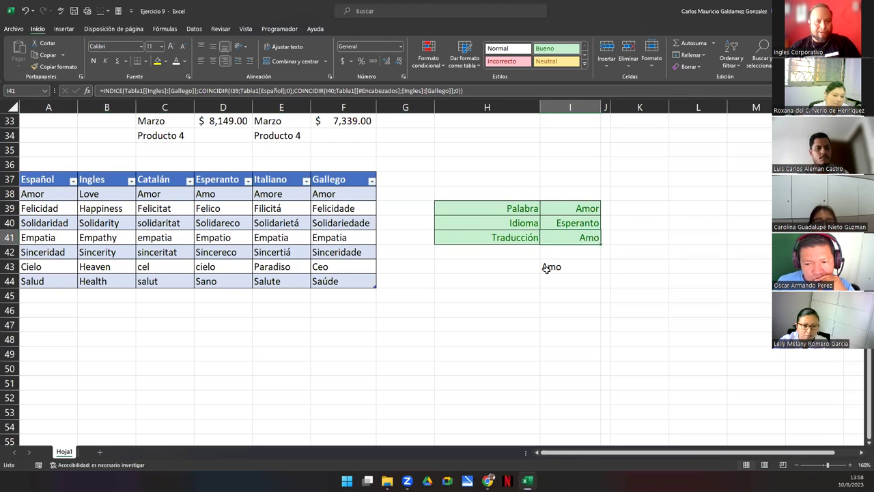
# Change the Palabra in I39 to Felicidad to test the translation lookup
pyautogui.click(578, 207)
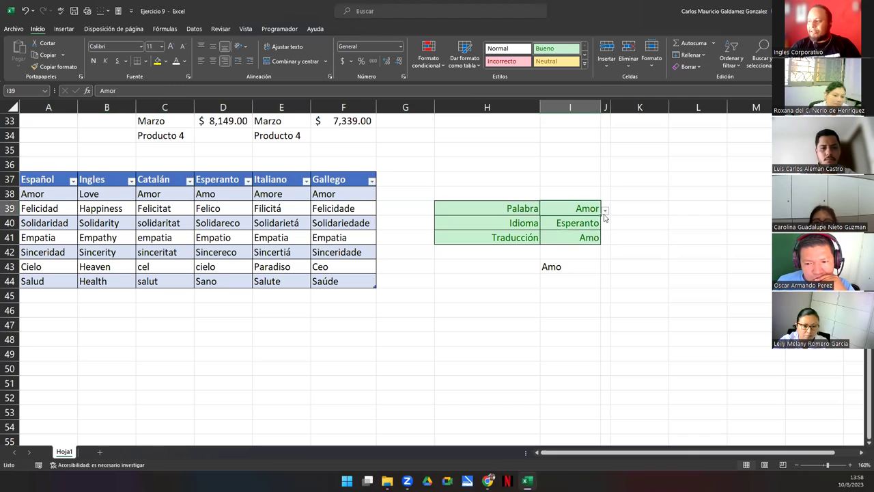
pyautogui.click(604, 213)
pyautogui.click(549, 228)
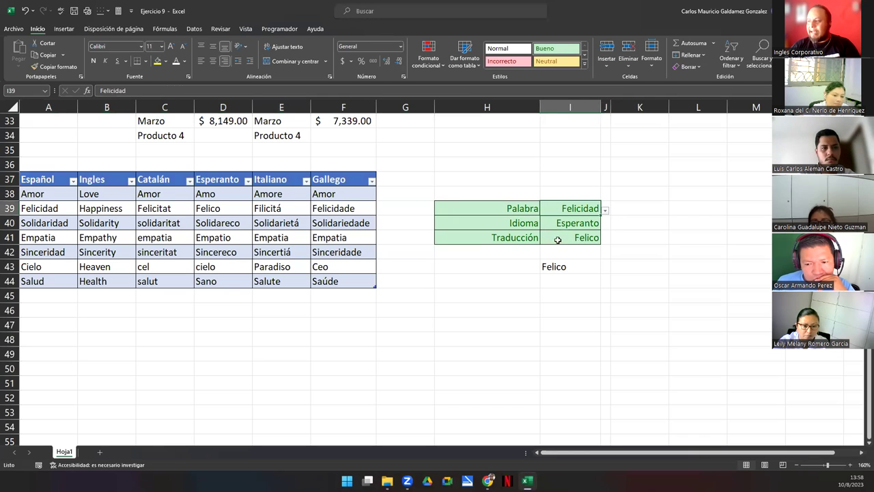
pyautogui.click(574, 226)
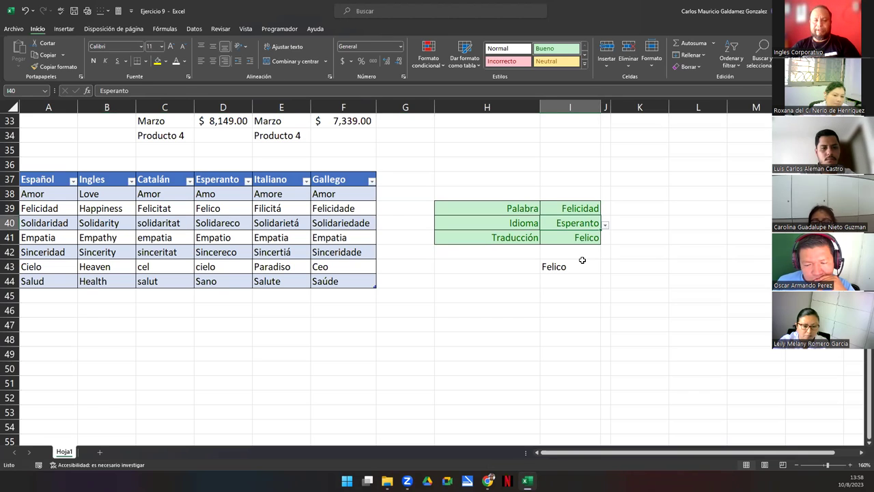
# Set the Palabra in I39 to Cielo and the Idioma in I40 to Italiano
pyautogui.click(588, 209)
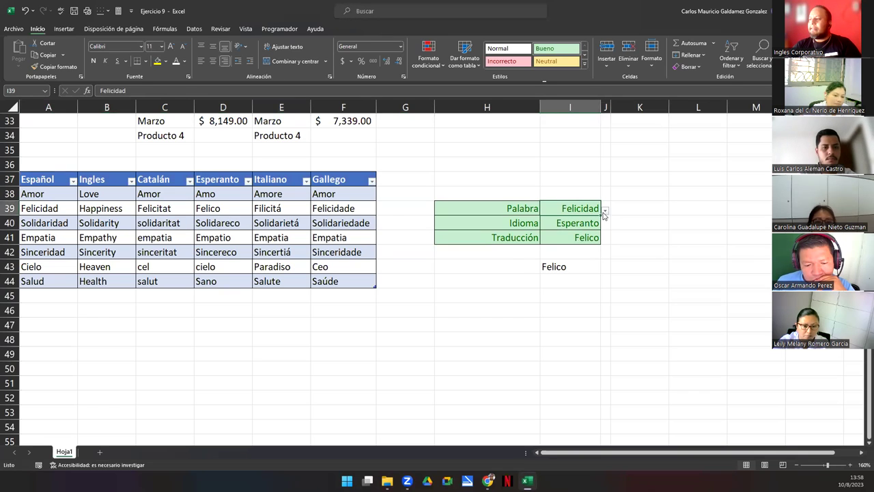
pyautogui.click(604, 212)
pyautogui.click(557, 269)
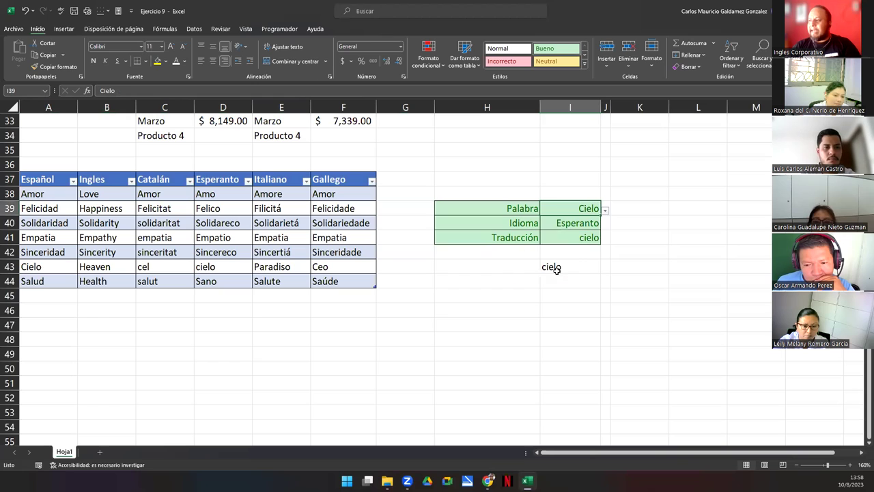
pyautogui.click(570, 224)
pyautogui.click(604, 224)
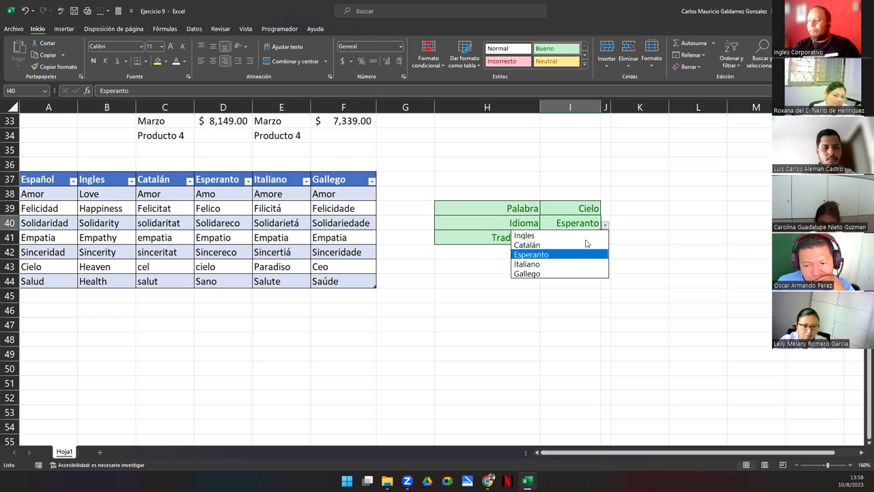
pyautogui.click(556, 264)
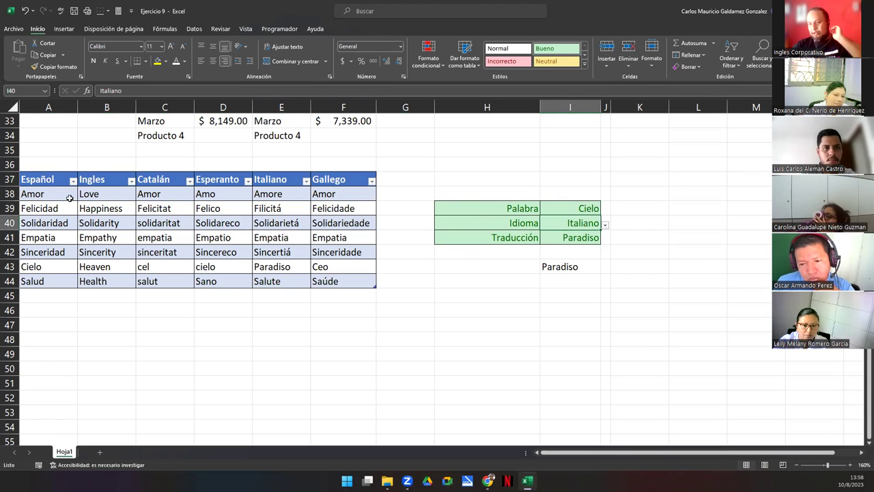
# Review the translation data in A38:F44, the lookup cells I39:I41 and the Traducción formula in I41
pyautogui.moveTo(59, 191); pyautogui.dragTo(335, 280)
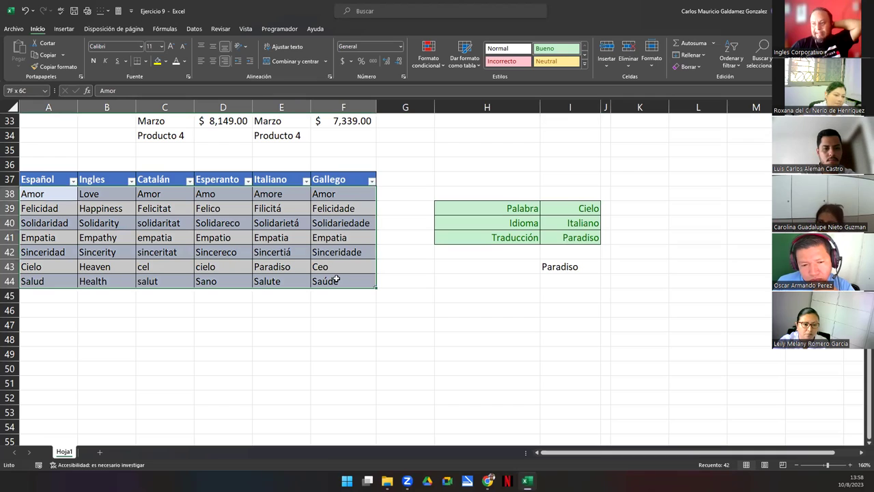
pyautogui.moveTo(560, 207); pyautogui.dragTo(568, 238)
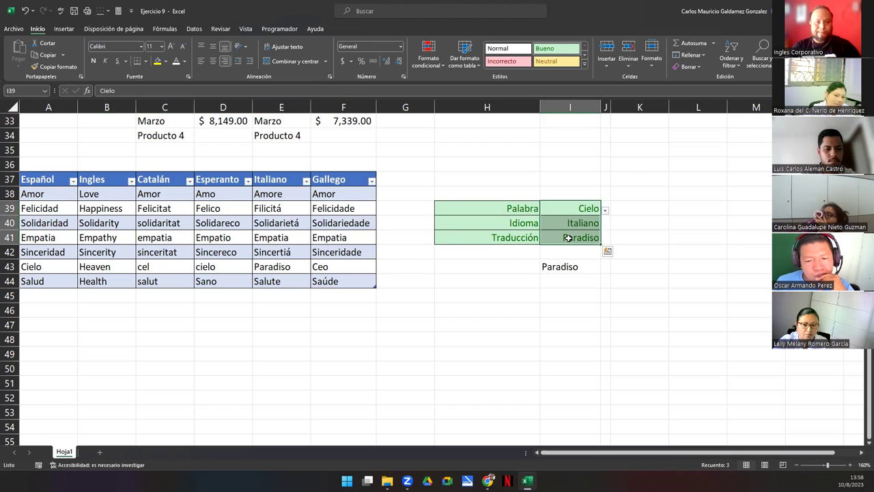
pyautogui.click(568, 237)
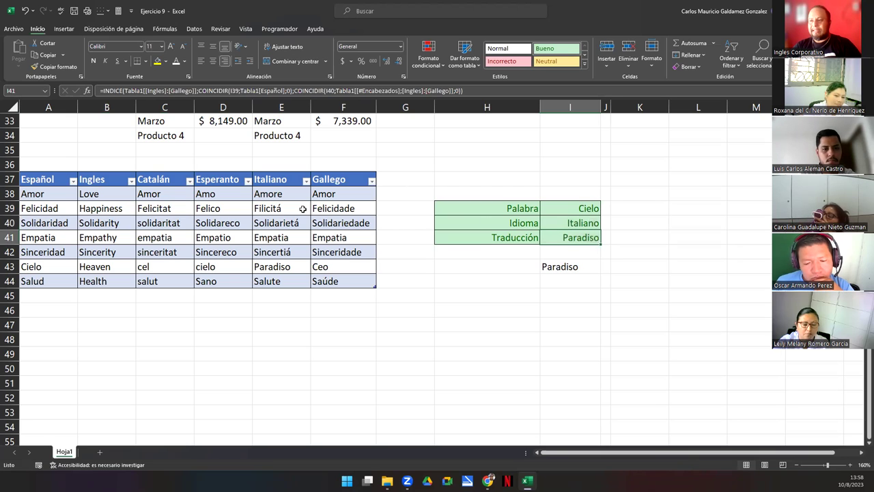
# Go back over the practice lookup cells beside the product tables, including L21:M22 in the Forma Referencial section
pyautogui.scroll(11, 423, 229)
pyautogui.moveTo(548, 136); pyautogui.dragTo(570, 178)
pyautogui.scroll(-5, 692, 199)
pyautogui.moveTo(693, 198); pyautogui.dragTo(779, 194)
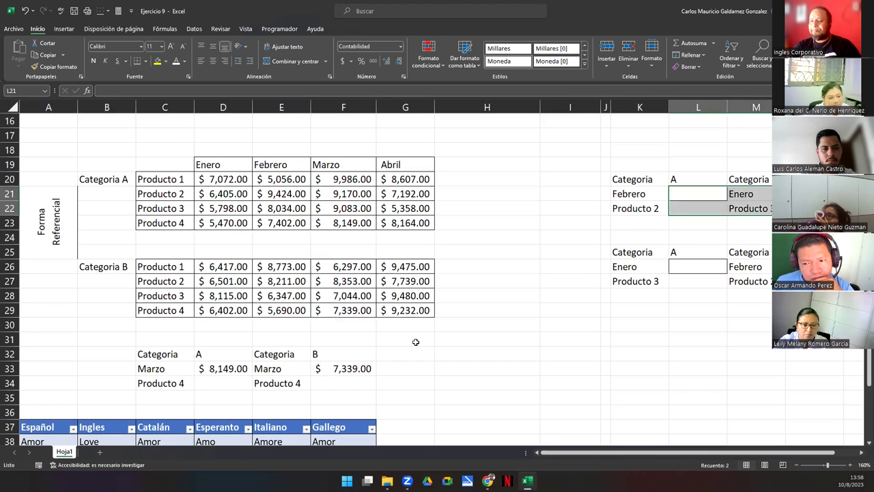
# Delete the range-based INDICE and COINCIDIR formula in I43, below the Palabra, Idioma and Traducción block
pyautogui.scroll(-5, 540, 271)
pyautogui.moveTo(562, 237); pyautogui.dragTo(571, 268)
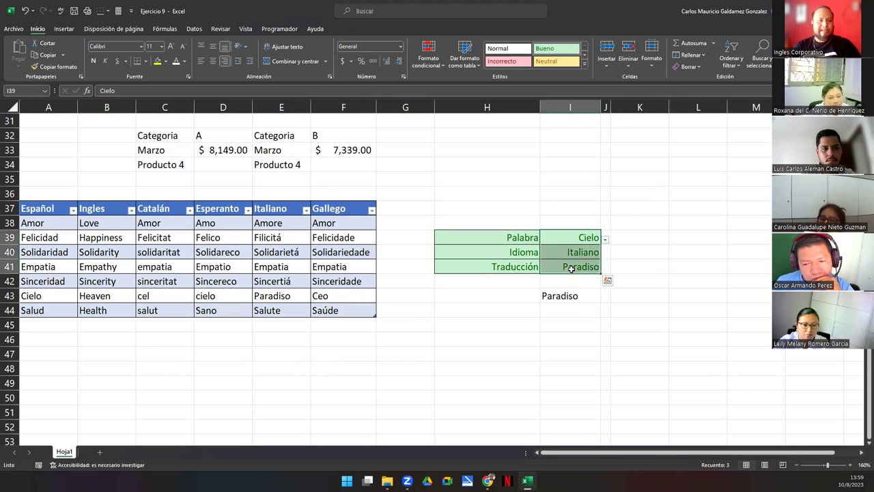
pyautogui.click(559, 296)
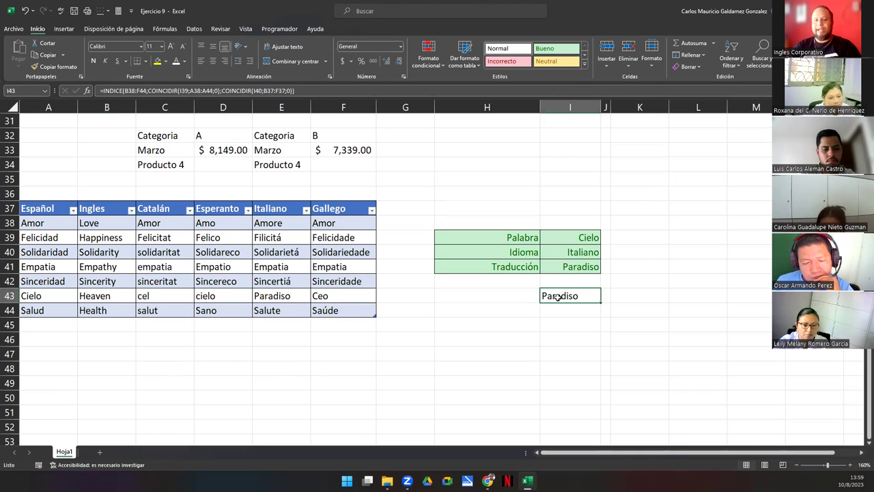
pyautogui.press('Delete')
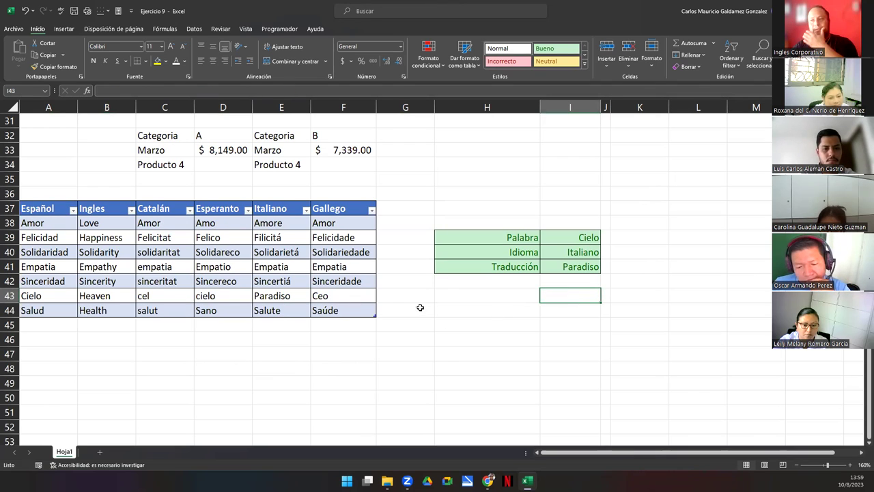
# Close Ejercicio 9.xlsx with its changes saved and minimize the Ejercicios folder window
pyautogui.moveTo(564, 236); pyautogui.dragTo(564, 266)
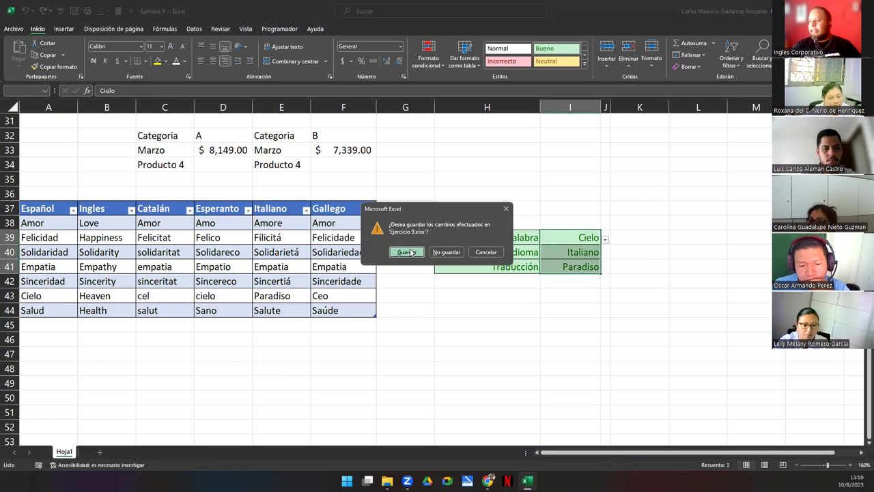
pyautogui.click(410, 254)
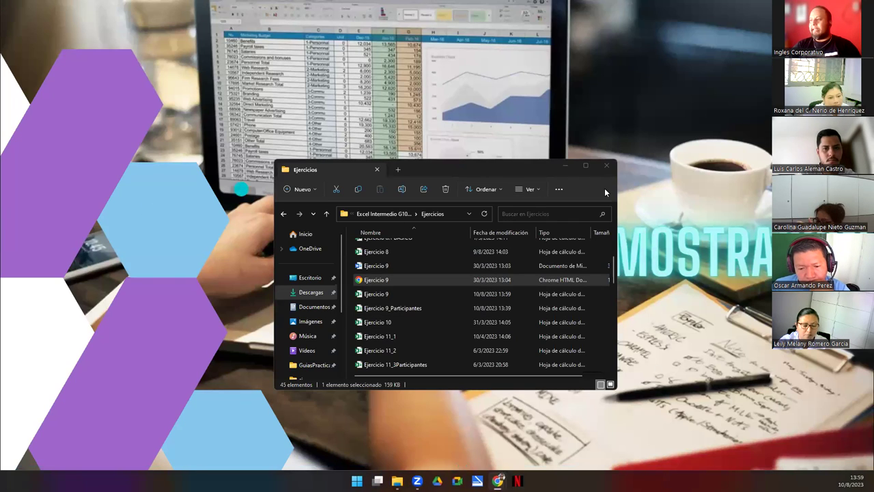
pyautogui.click(564, 164)
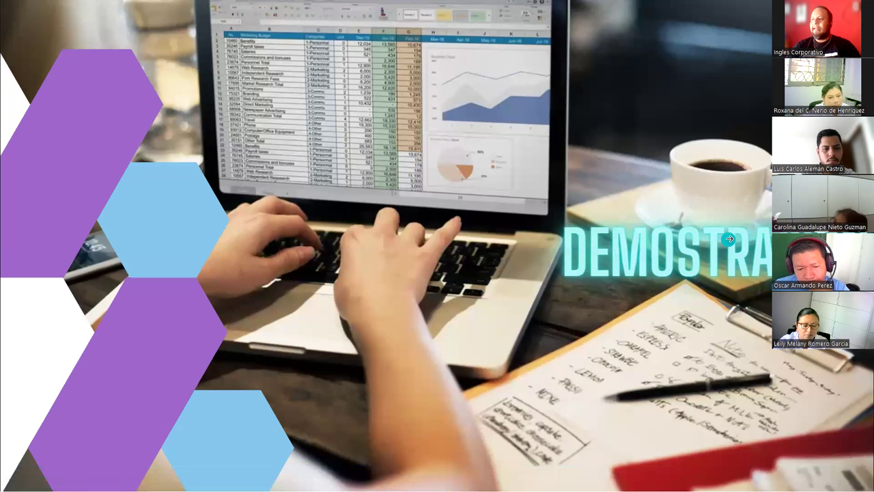